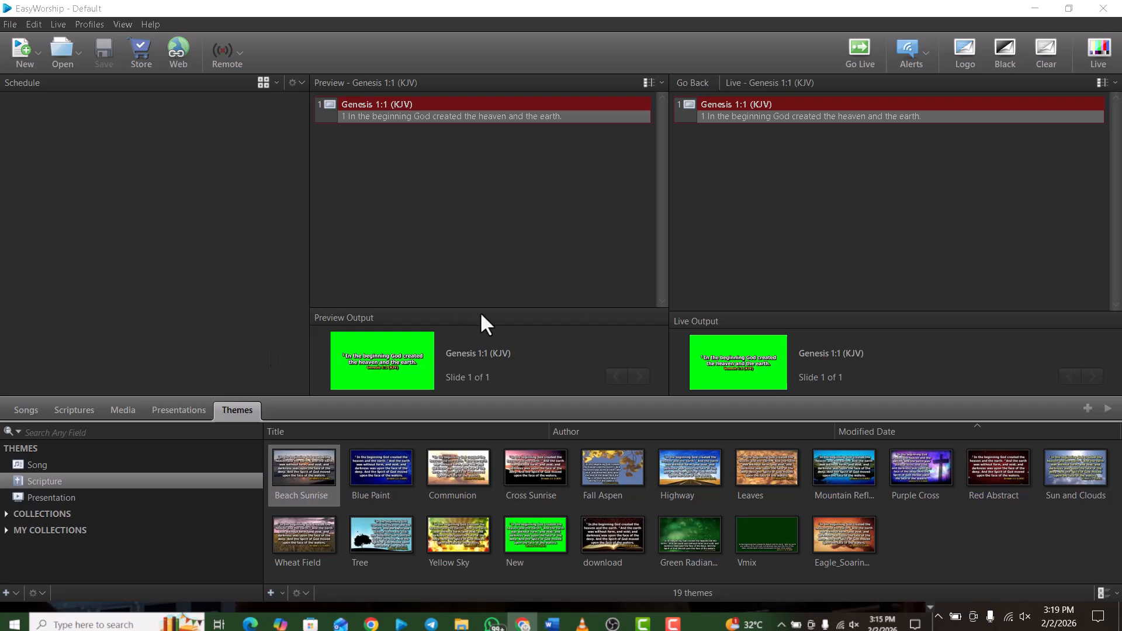
# Step: Turn on the live output
pyautogui.click(1084, 57)
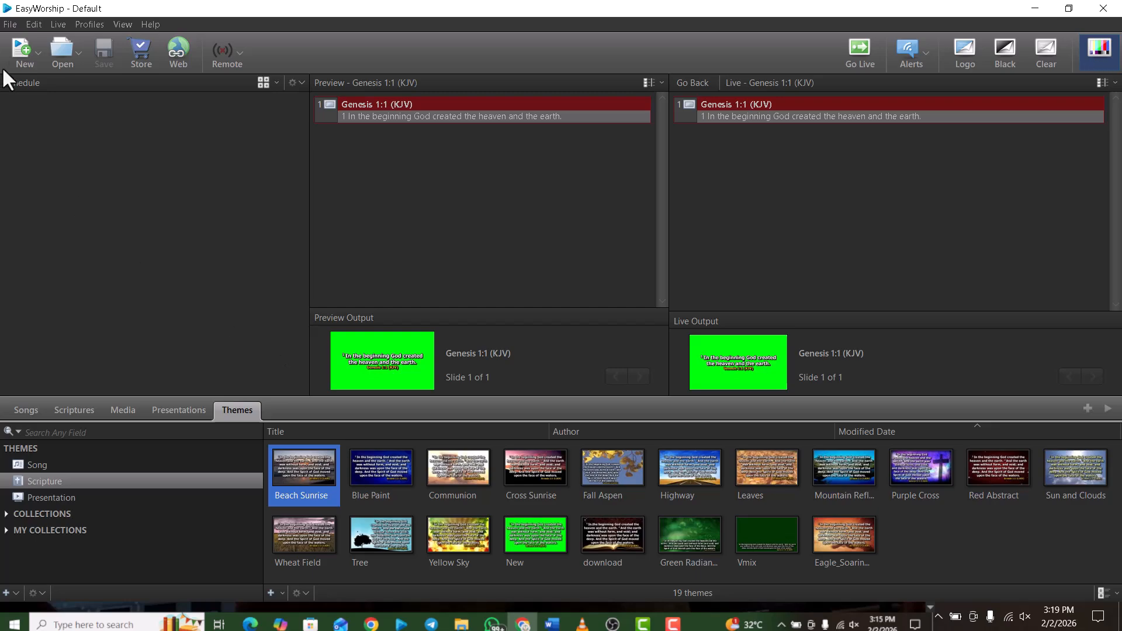
pyautogui.click(6, 28)
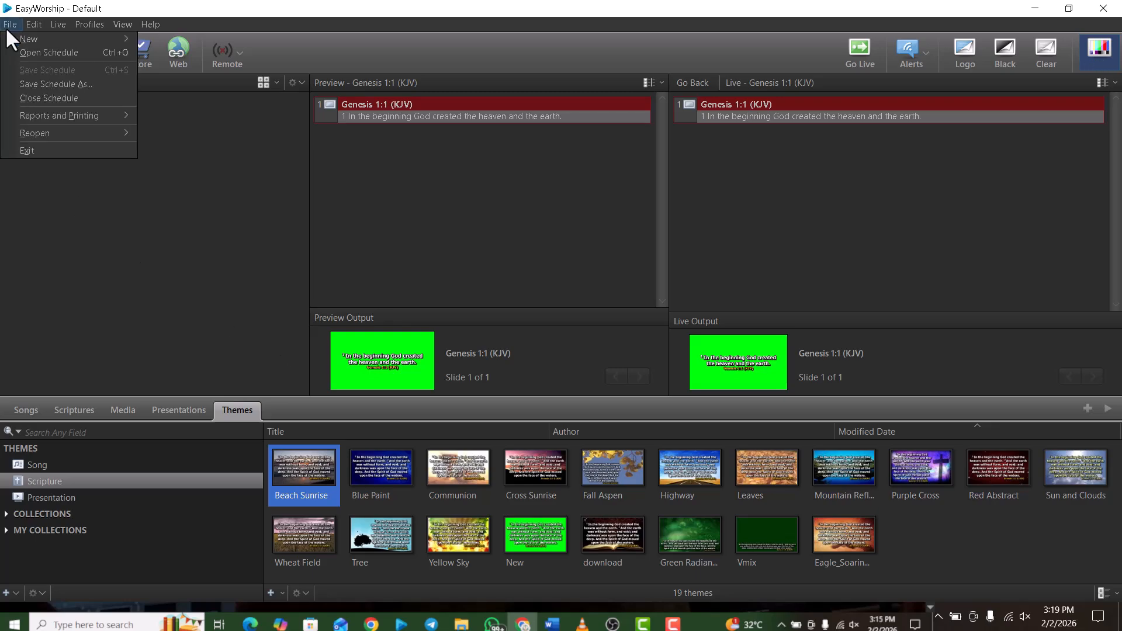
pyautogui.click(6, 27)
pyautogui.click(13, 26)
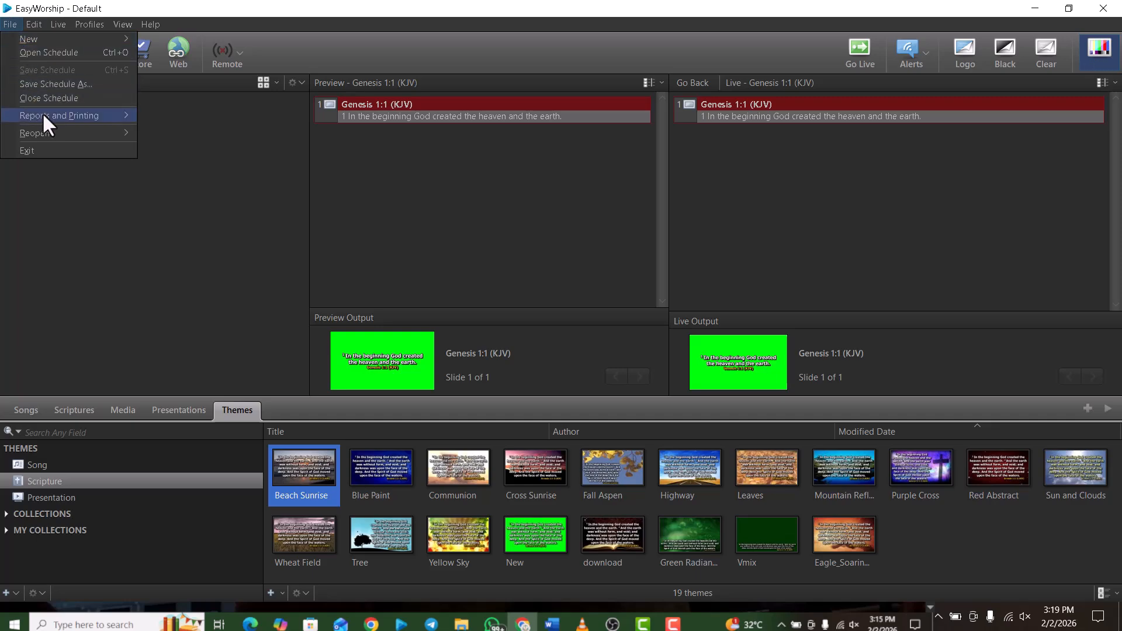
pyautogui.click(21, 19)
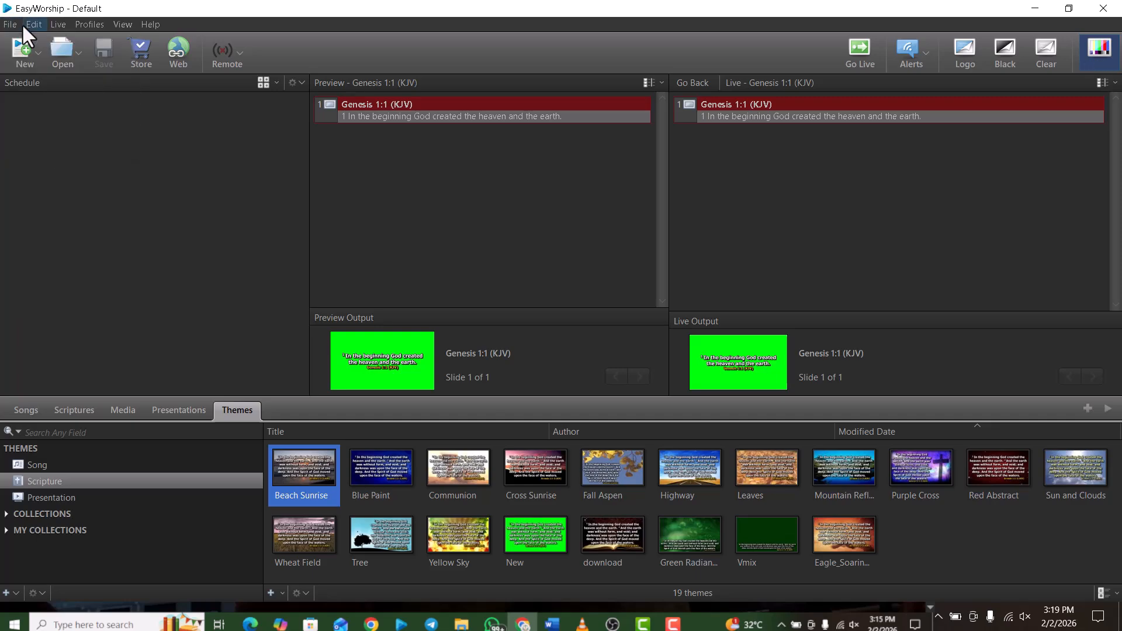
pyautogui.click(23, 23)
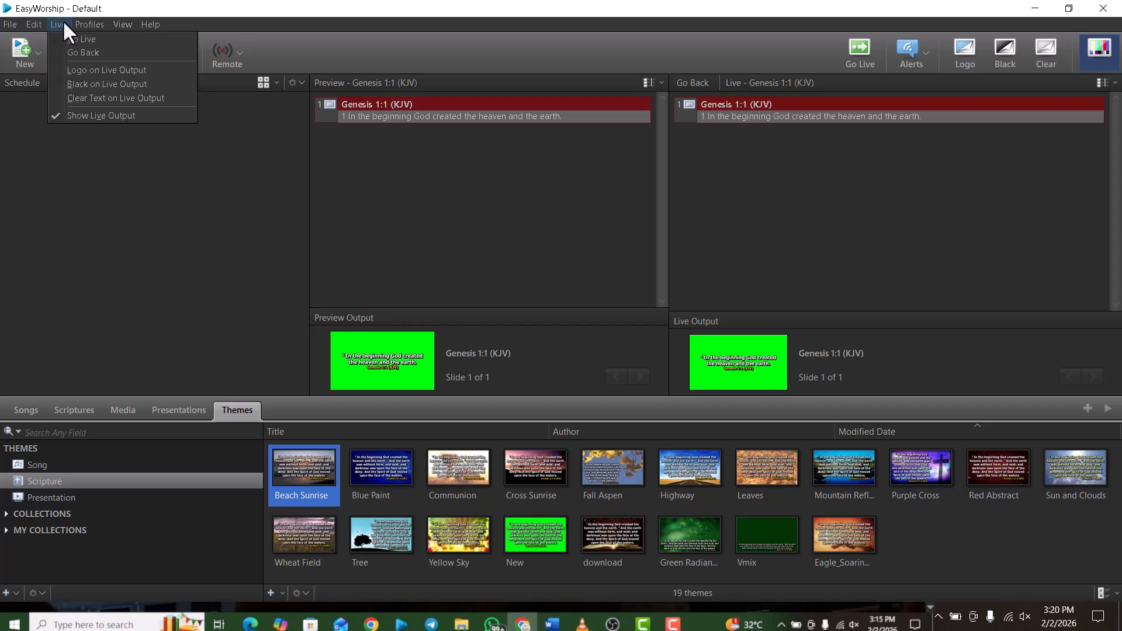
pyautogui.click(121, 153)
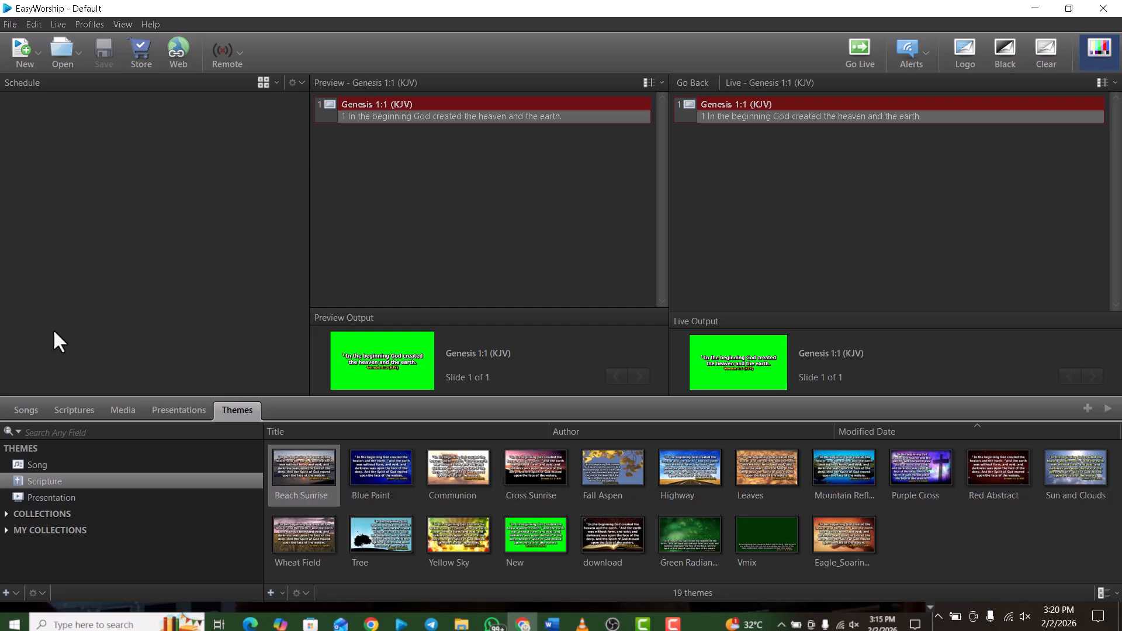
# Step: Create a new song in the song library and label its first slide "Prelude"
pyautogui.click(26, 407)
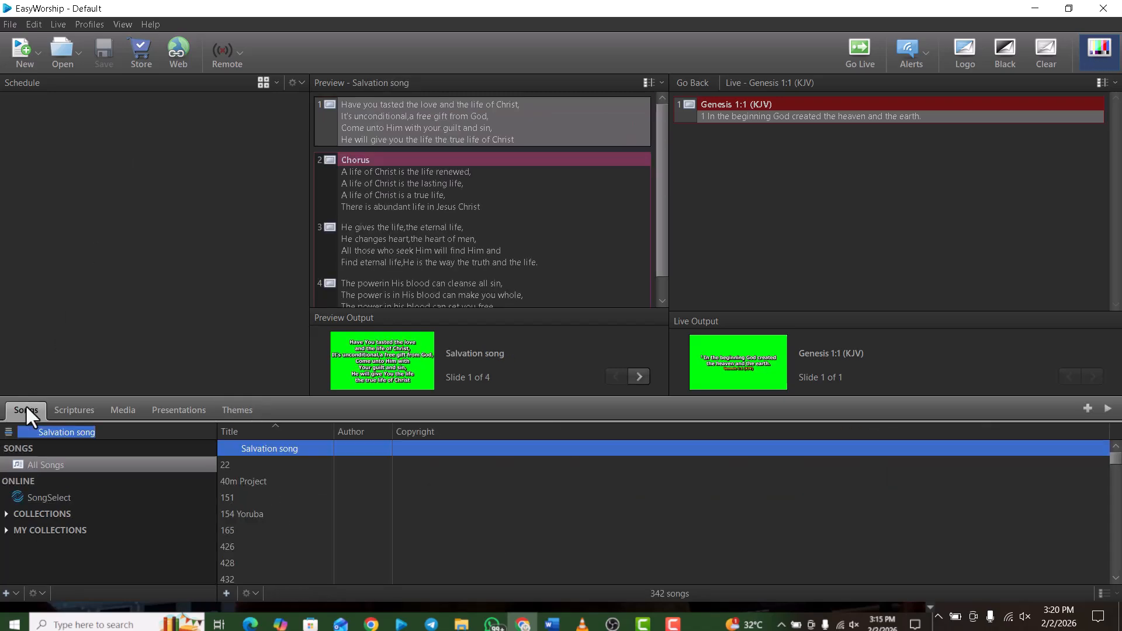
pyautogui.click(226, 593)
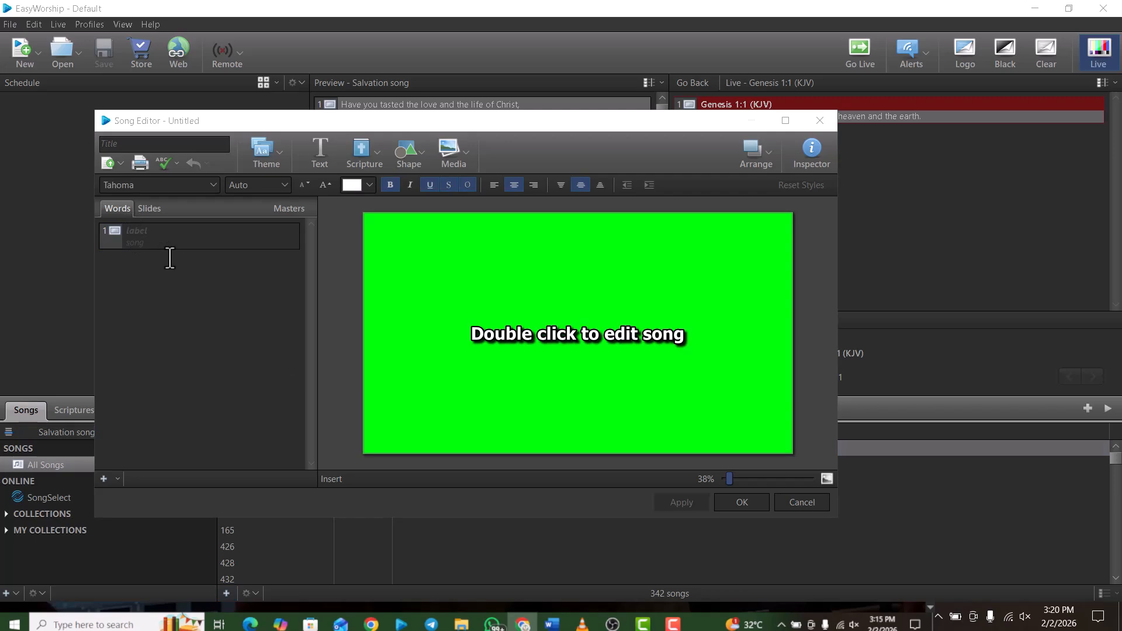
pyautogui.click(137, 232)
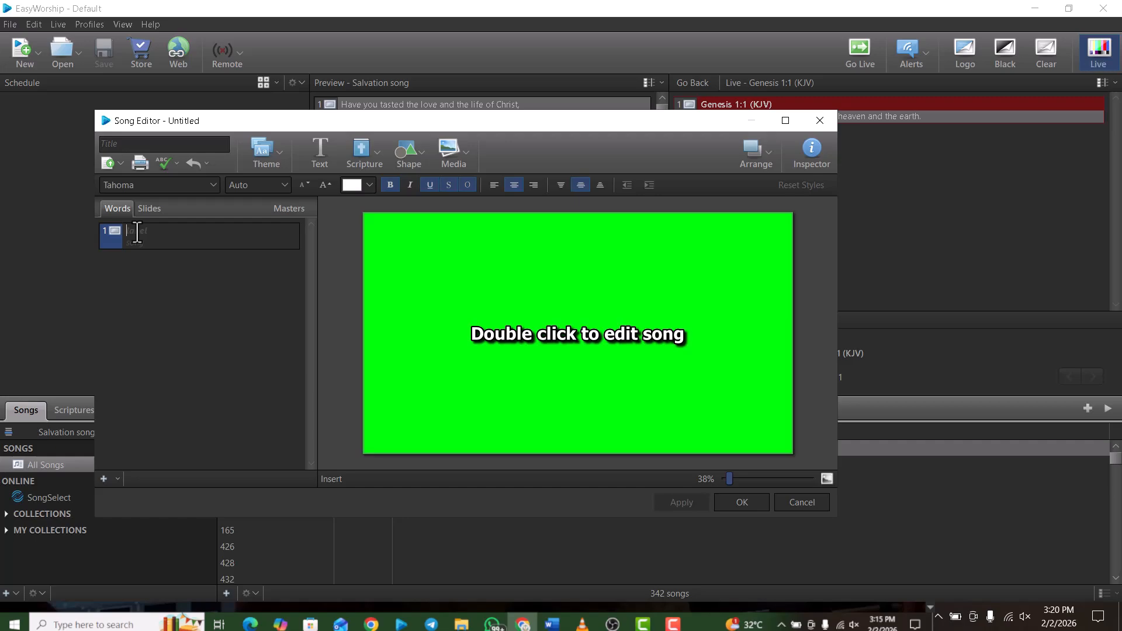
pyautogui.write('Pr')
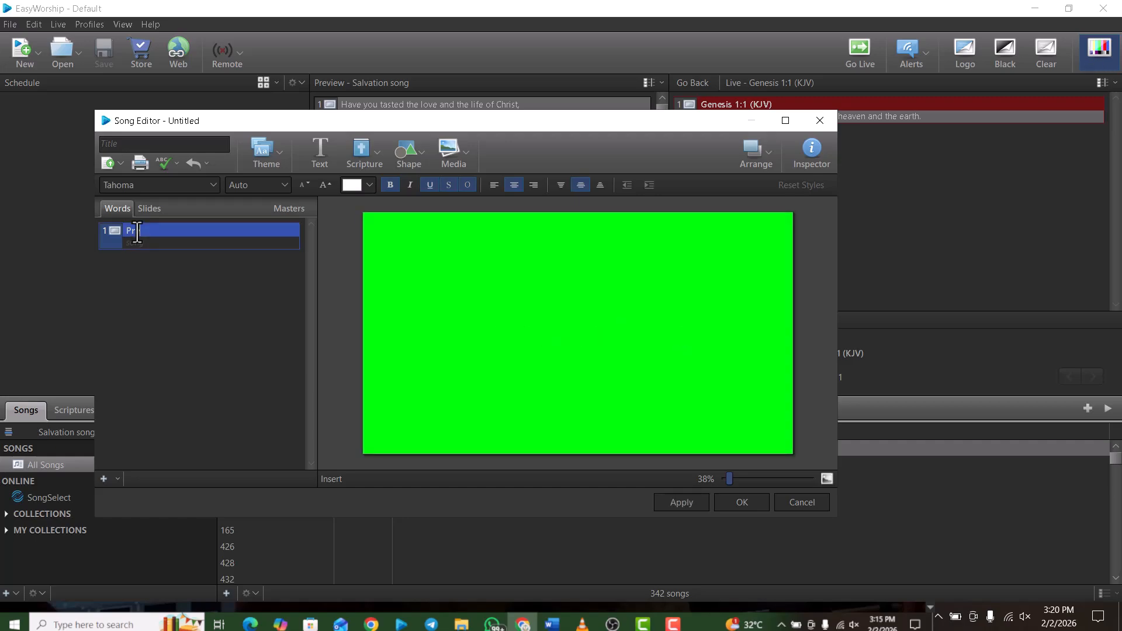
pyautogui.write('elude')
# Step: Enter "You Are Great" as the lyrics of the Prelude slide
pyautogui.click(144, 251)
pyautogui.write('You')
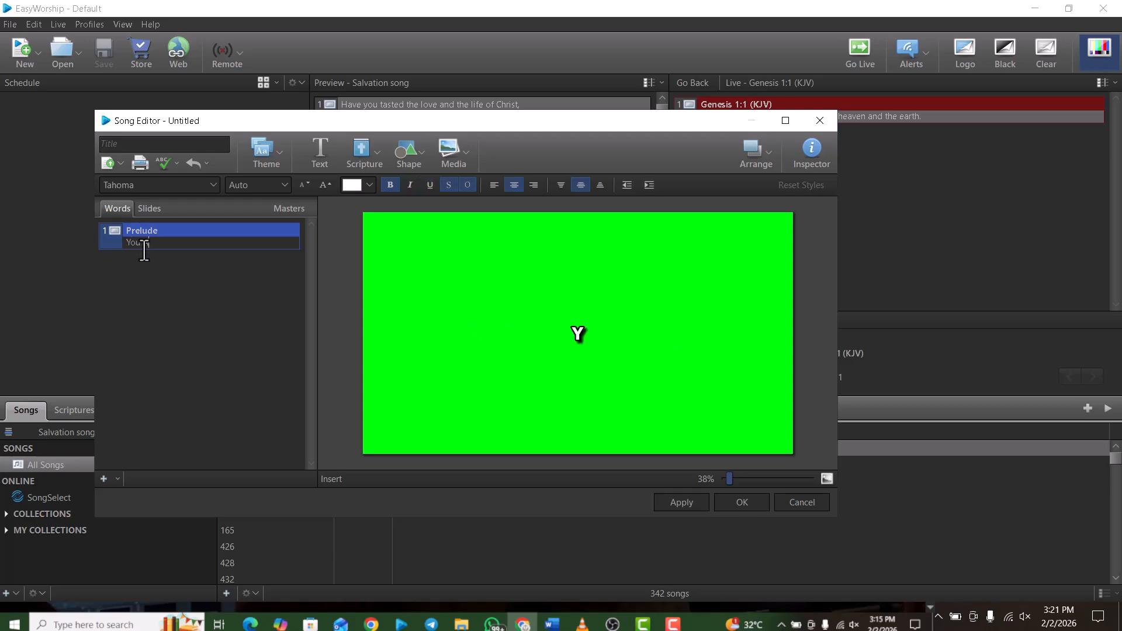
pyautogui.write(' Are Gr')
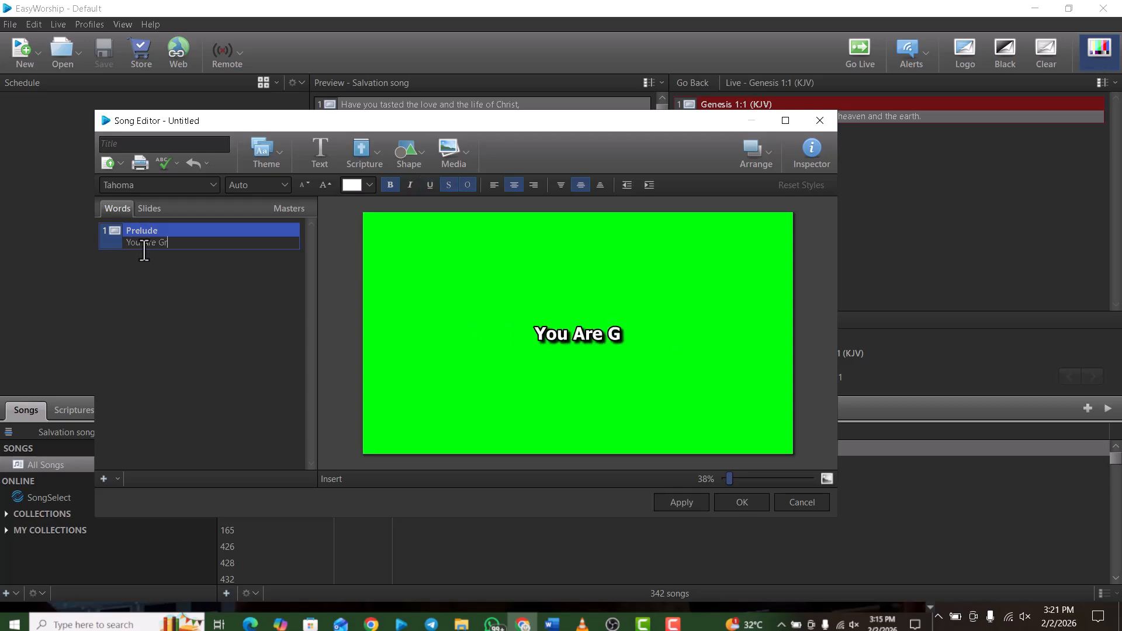
pyautogui.write('eat')
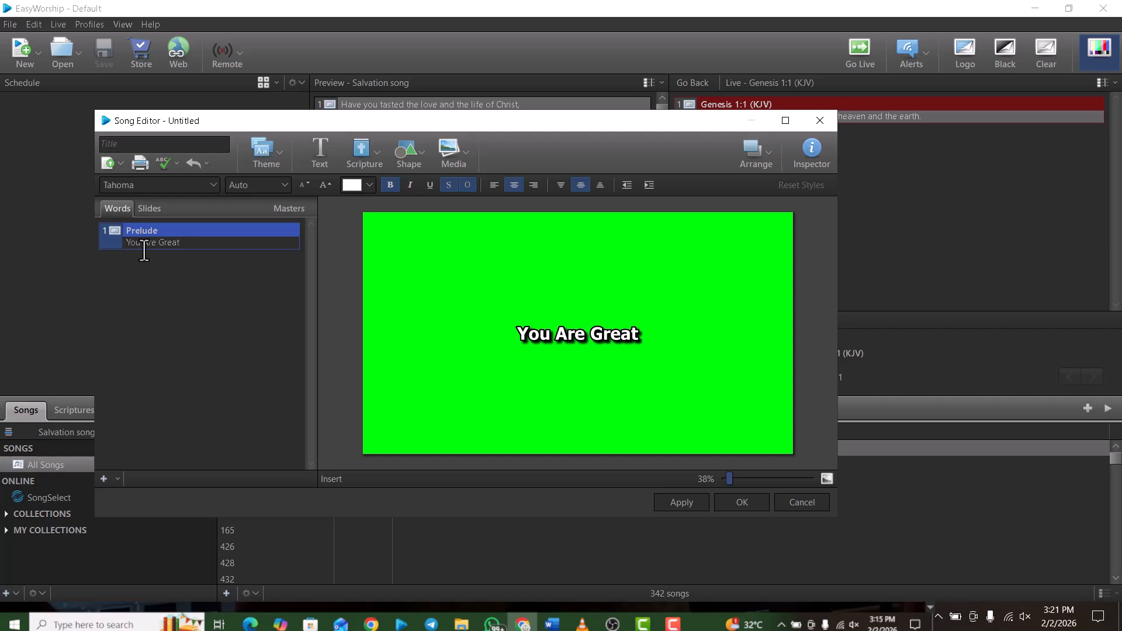
# Step: Add a second slide to the song and label it "Chorus"
pyautogui.press('Return')
pyautogui.press('Return')
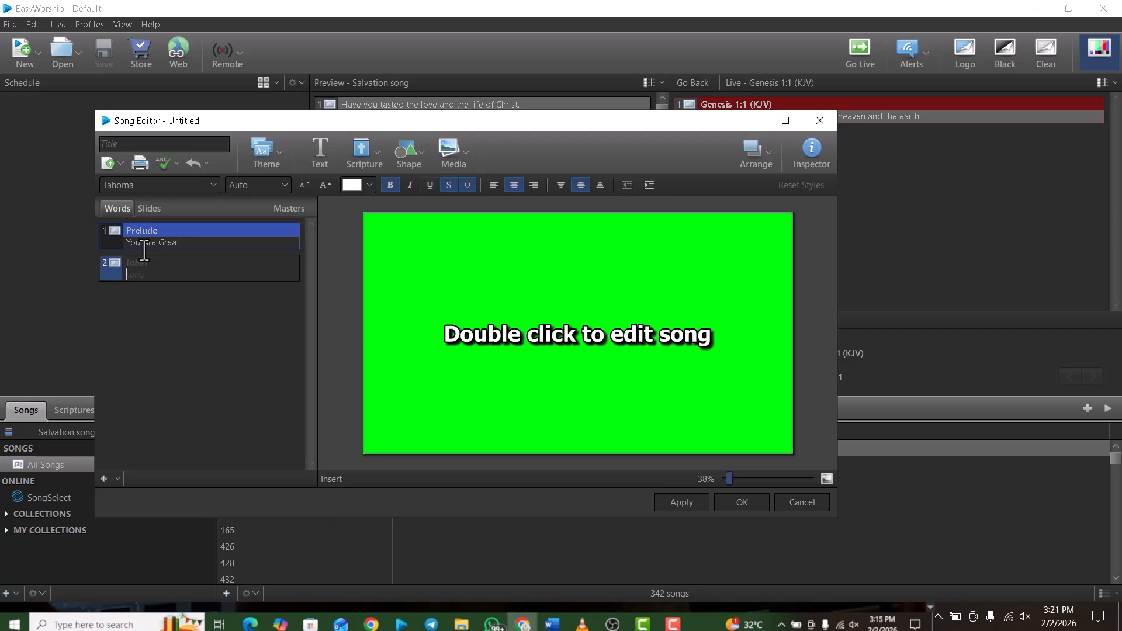
pyautogui.press('Up')
pyautogui.write('CHo')
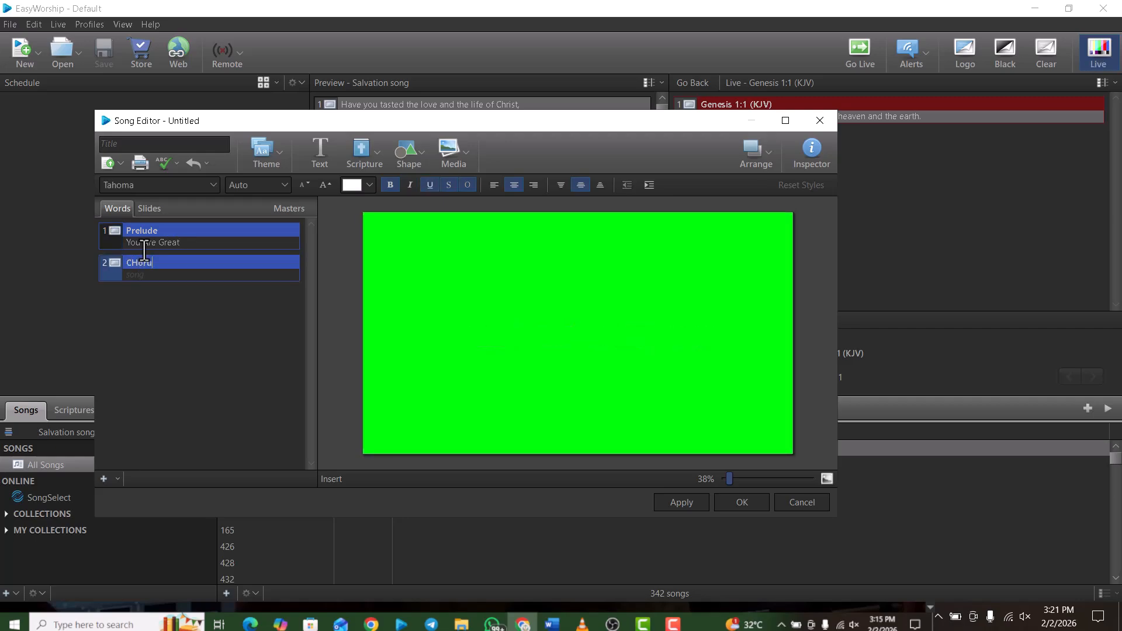
pyautogui.write('ru')
pyautogui.press('BackSpace')
pyautogui.press('BackSpace')
pyautogui.press('BackSpace')
pyautogui.write('h')
pyautogui.write('o')
pyautogui.write('ru')
pyautogui.write('rus')
pyautogui.press('BackSpace')
pyautogui.write('r')
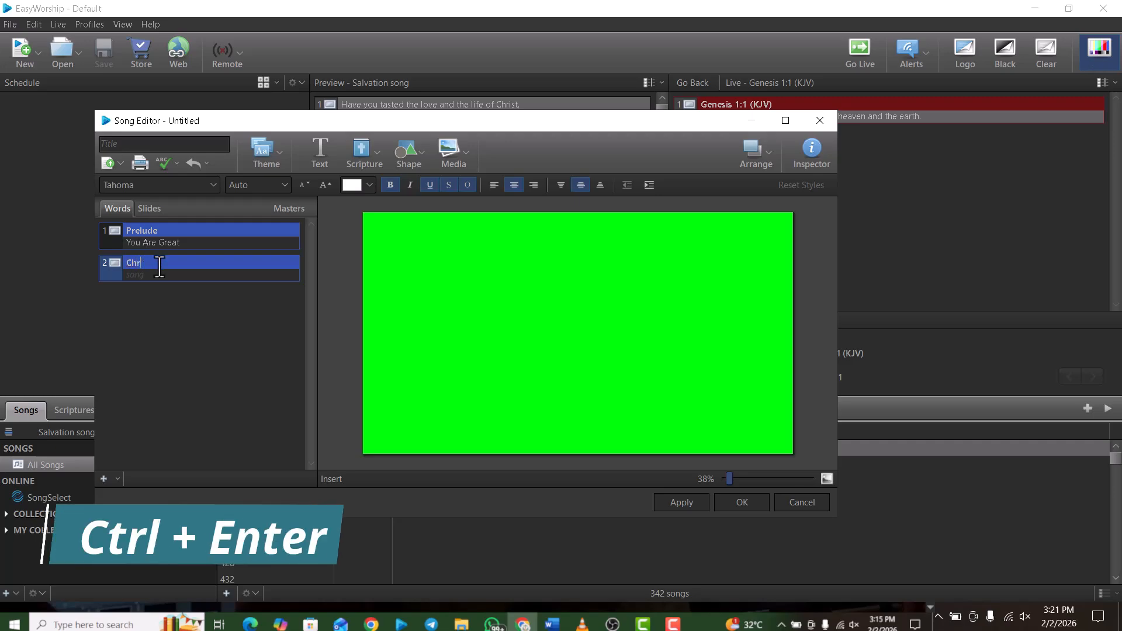
pyautogui.press('BackSpace')
pyautogui.press('BackSpace')
pyautogui.write('oru')
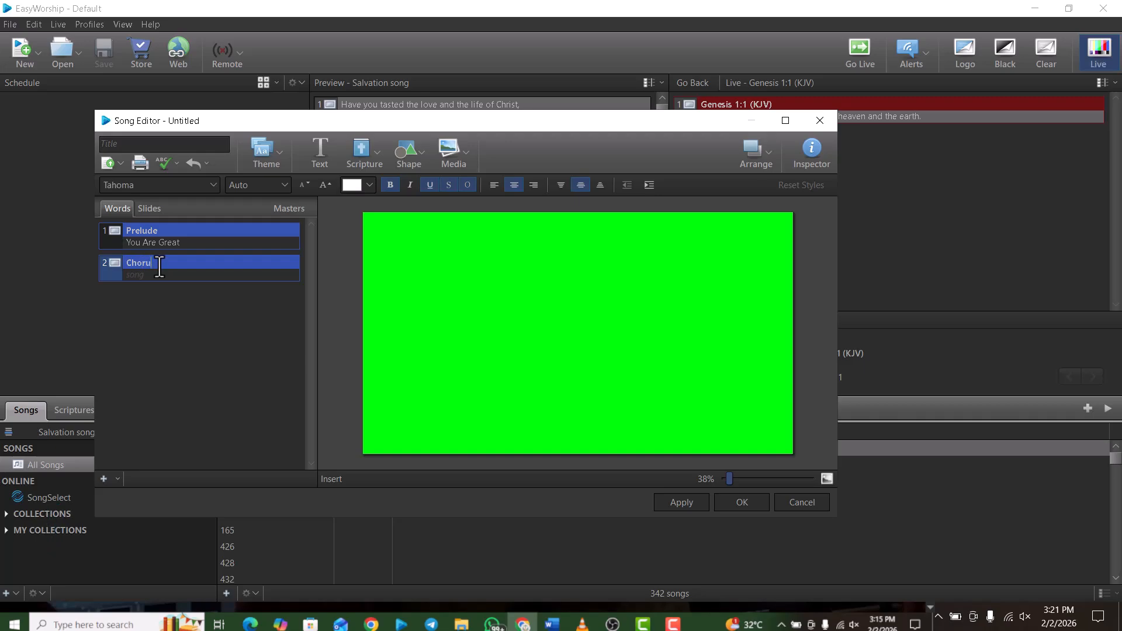
pyautogui.write('s')
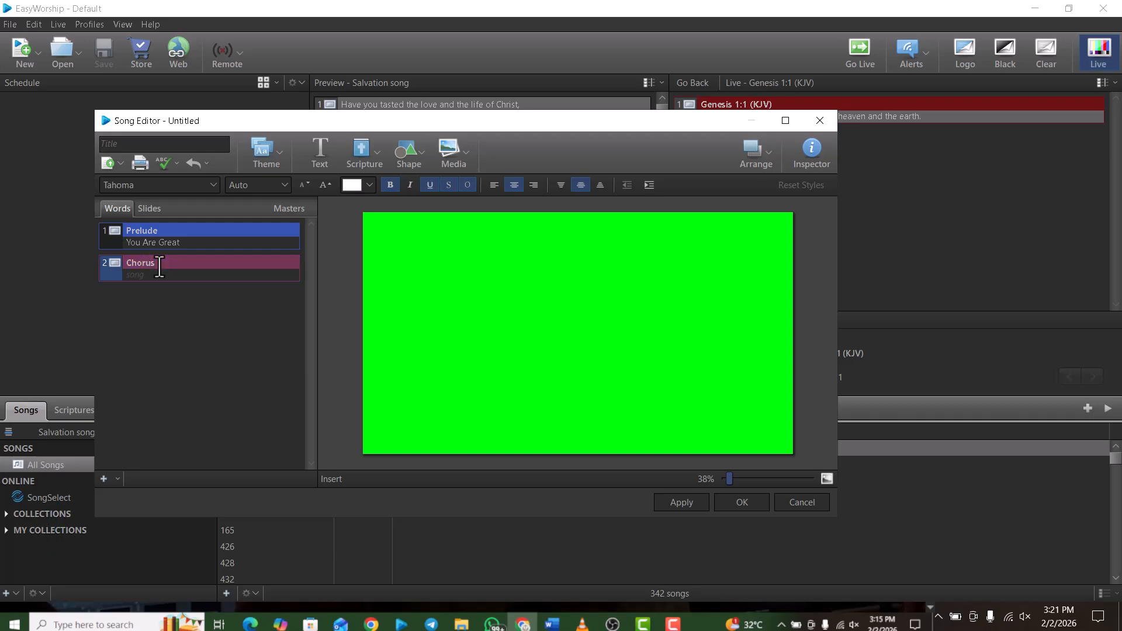
# Step: Add two more blank slides, the third and fourth, below the Chorus slide
pyautogui.hotkey('ctrl', 'Return')
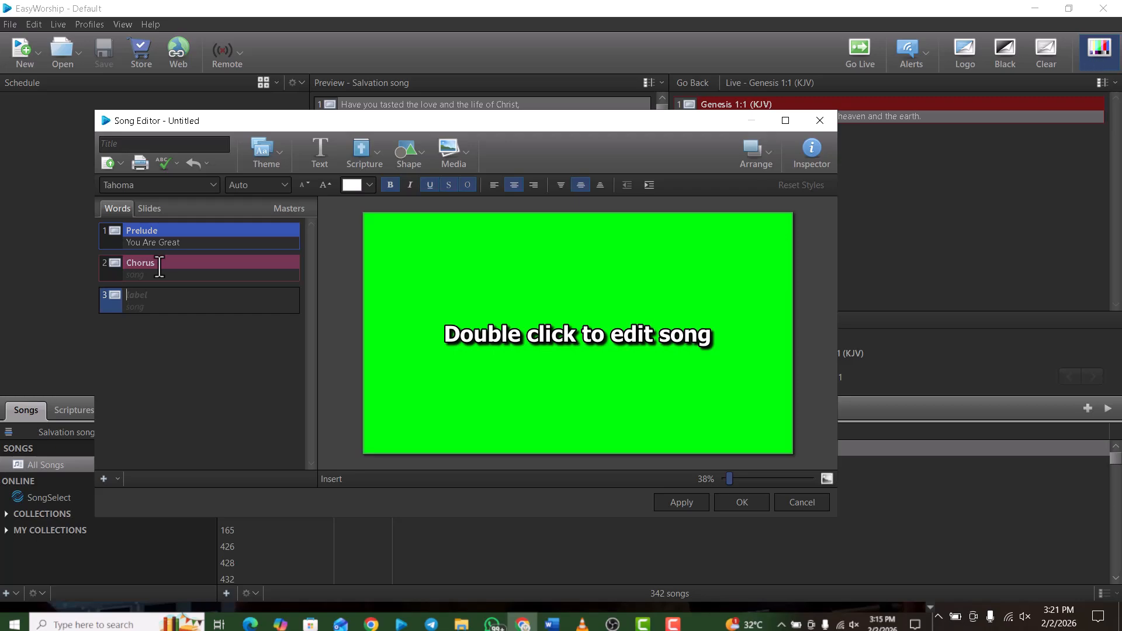
pyautogui.press('Down')
pyautogui.press('Down')
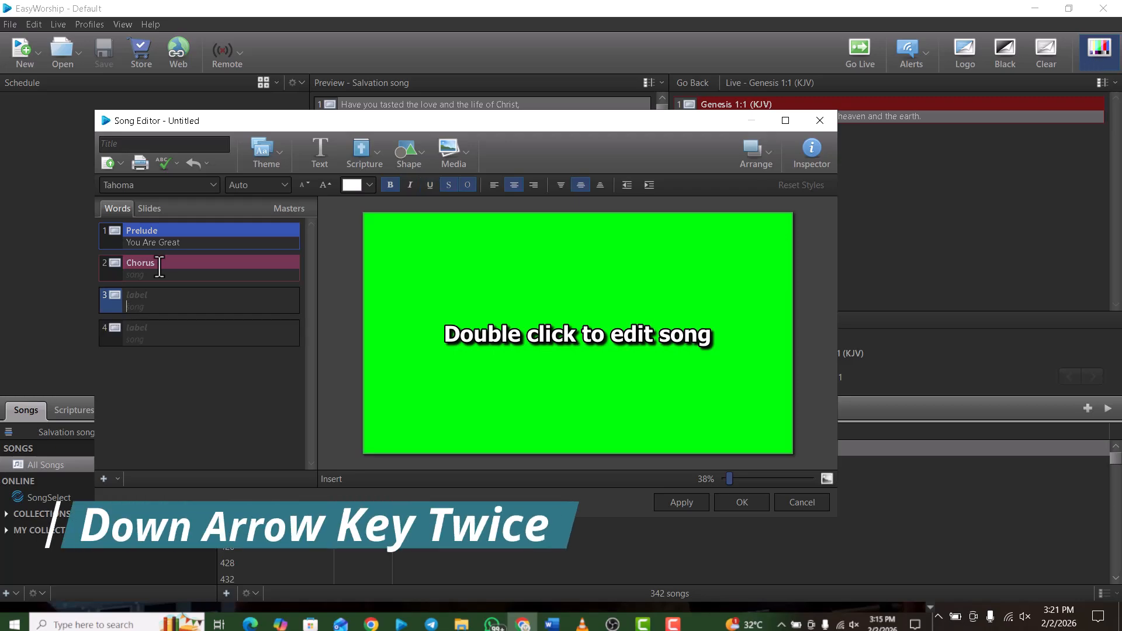
pyautogui.press('Down')
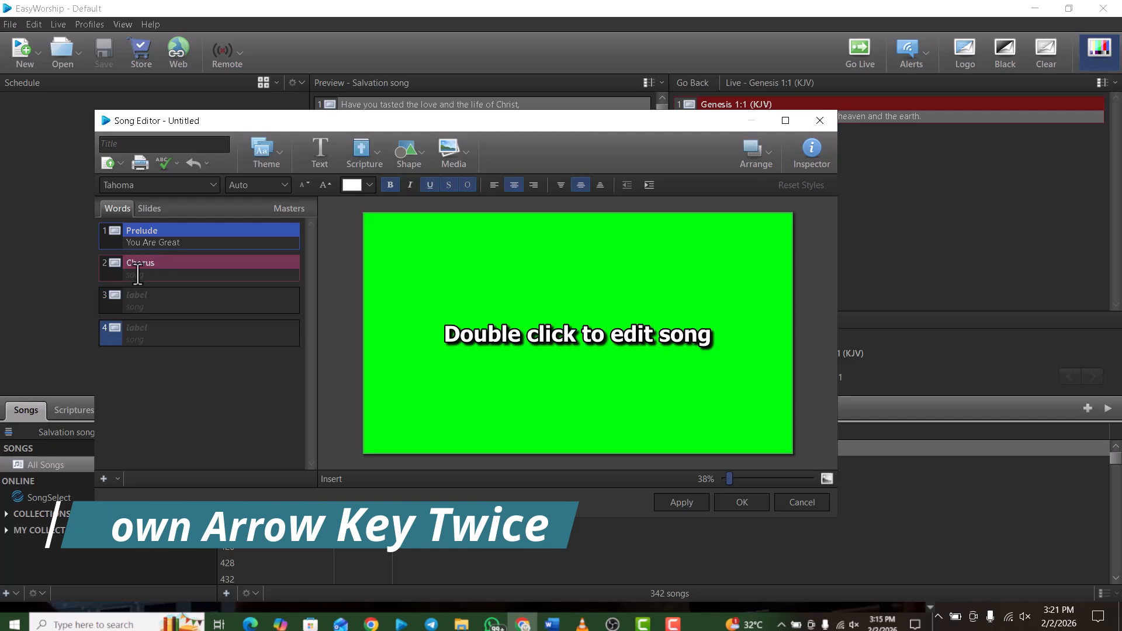
# Step: Enter "You Are Mighty" as the lyrics of the Chorus slide
pyautogui.click(139, 278)
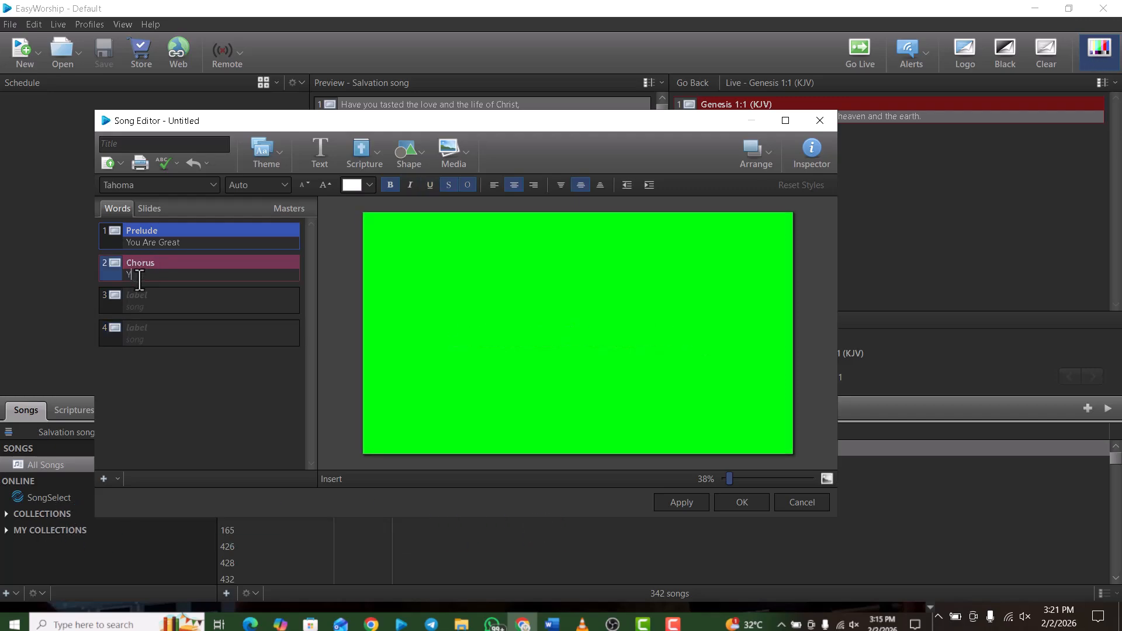
pyautogui.write('You Ar')
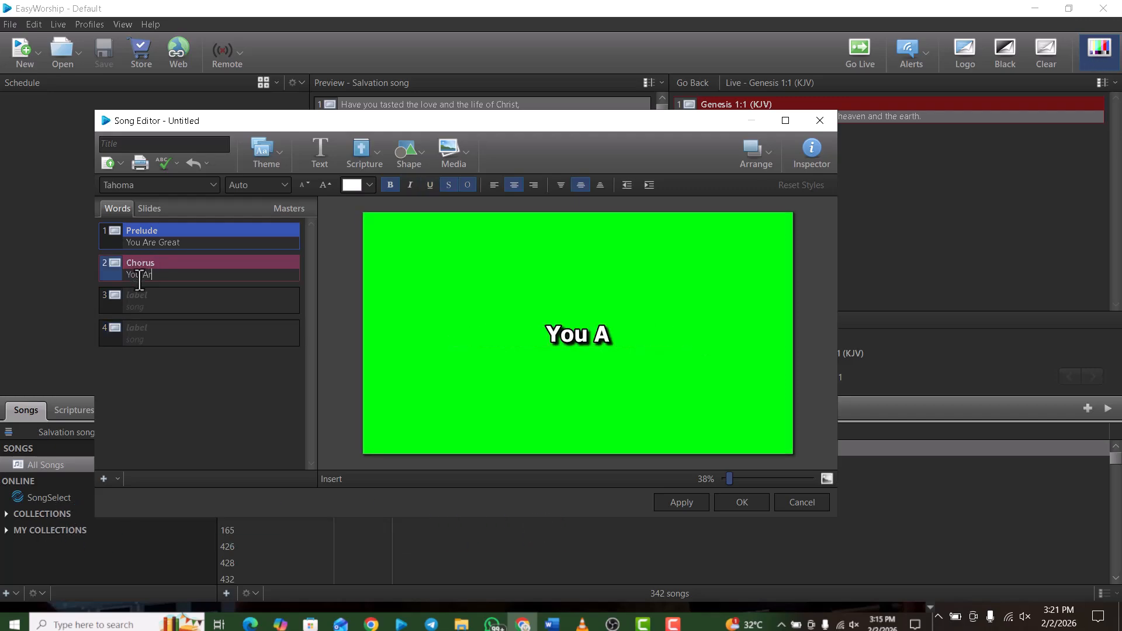
pyautogui.write('e M')
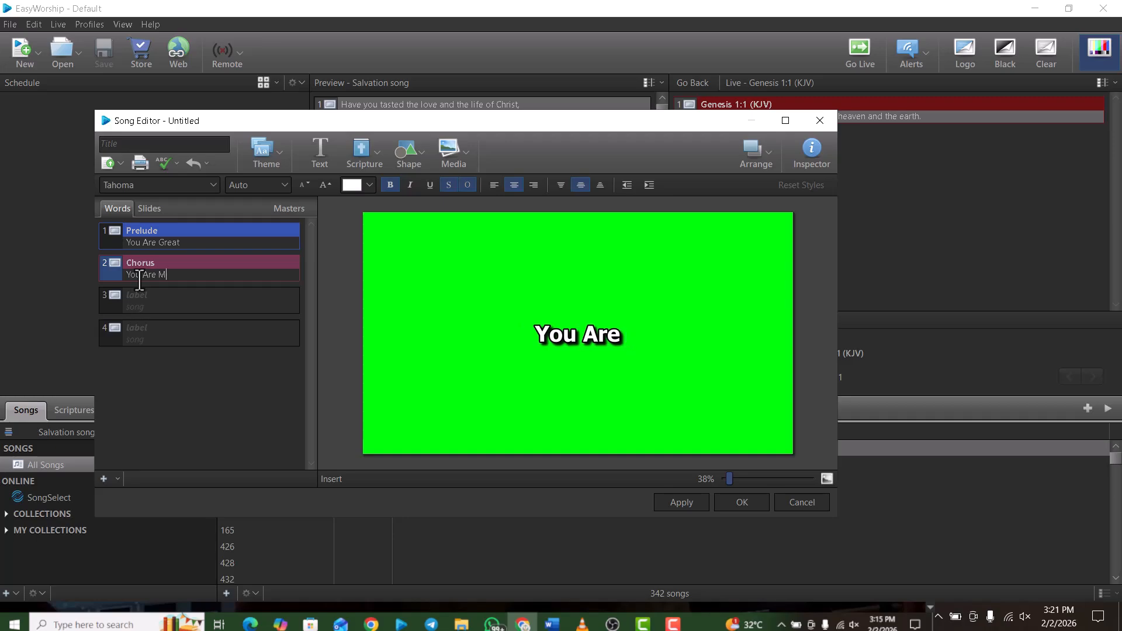
pyautogui.write('ighty')
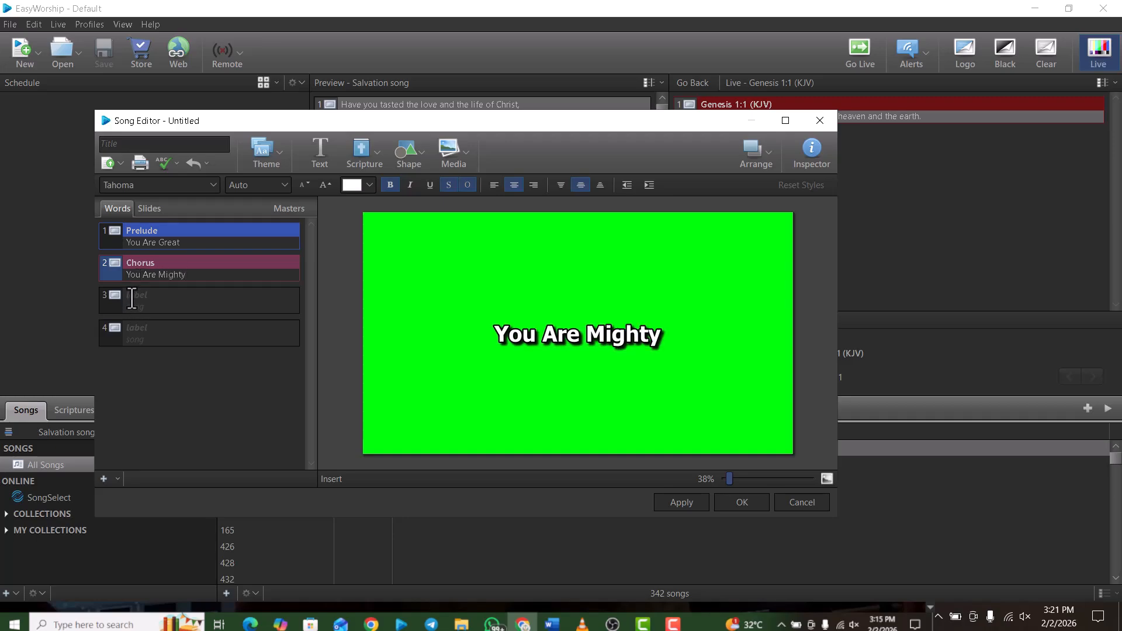
# Step: Label the third slide "Verse 1" and enter "You Big" as its lyrics
pyautogui.click(131, 299)
pyautogui.write('B')
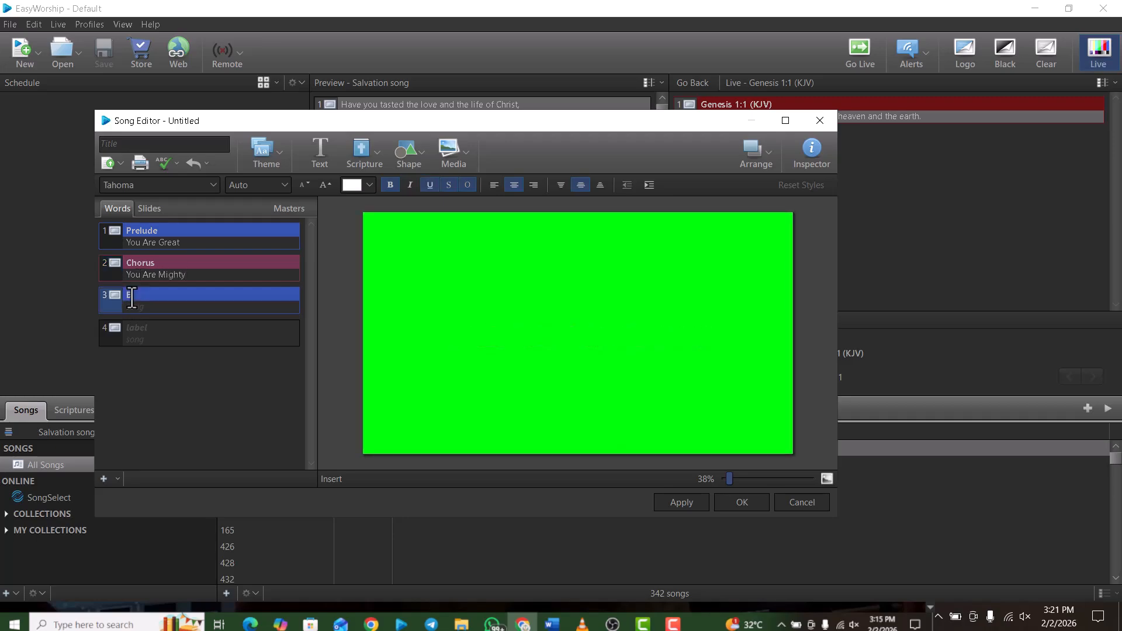
pyautogui.press('BackSpace')
pyautogui.write('Verse 1')
pyautogui.click(151, 315)
pyautogui.write('You Big')
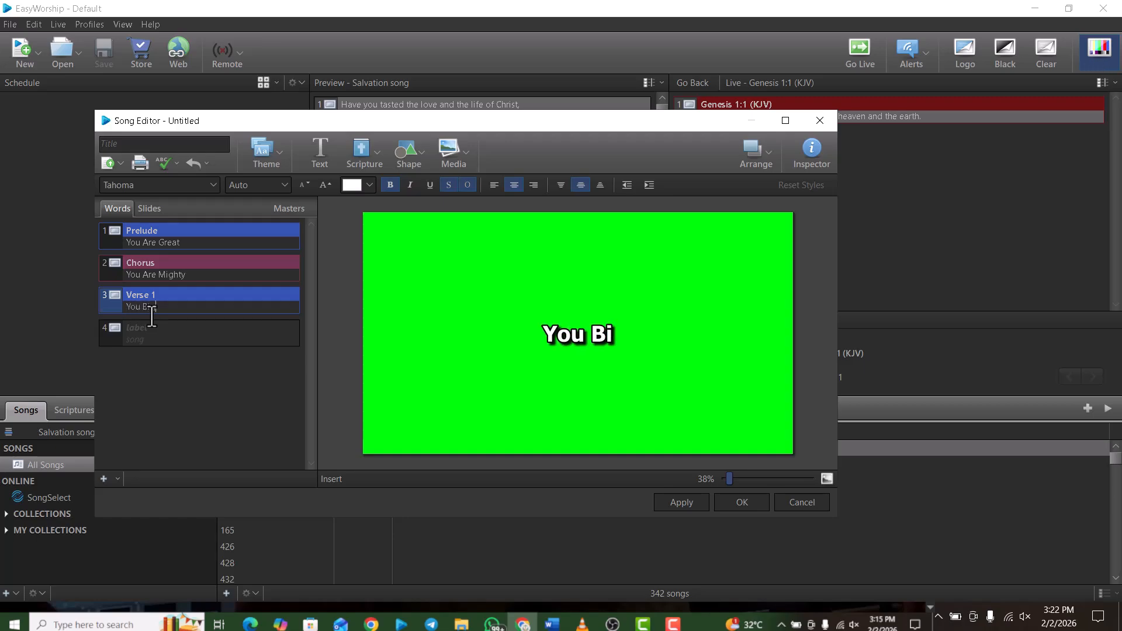
# Step: Label the fourth slide "Verse 2" and enter "You are Awesome" as its lyrics
pyautogui.click(152, 332)
pyautogui.write('V')
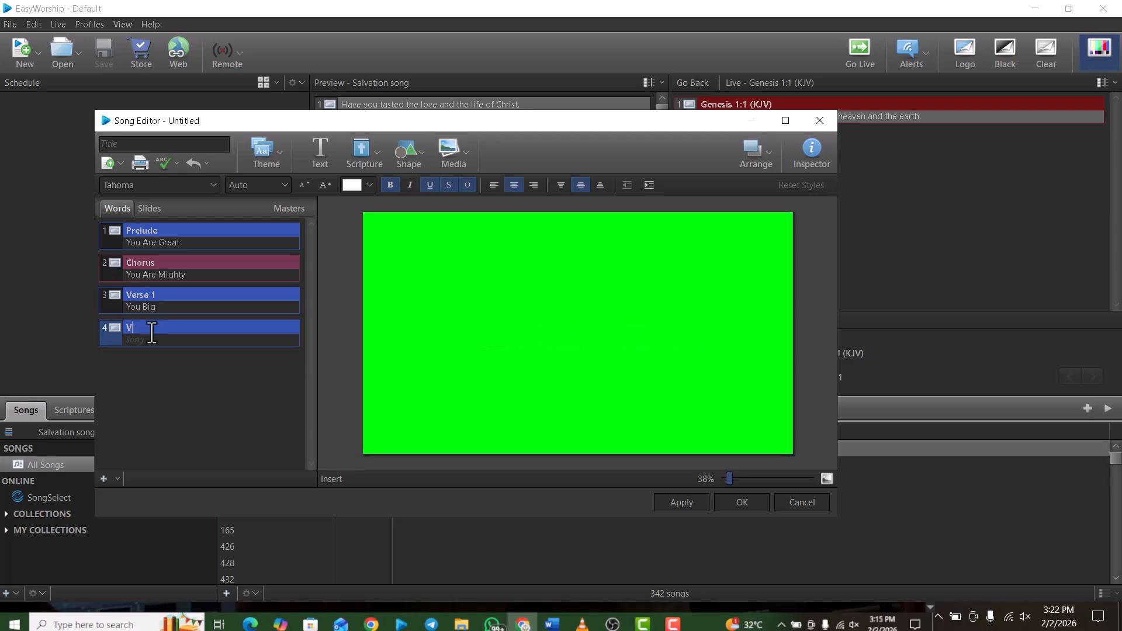
pyautogui.write('erse 2')
pyautogui.press('Return')
pyautogui.write('You ')
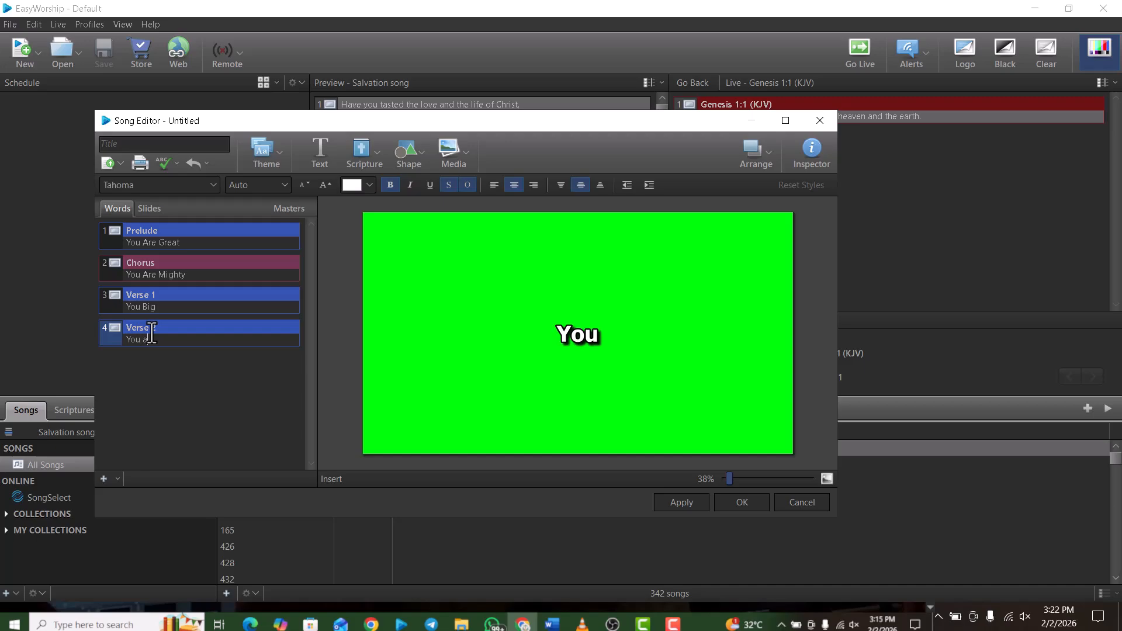
pyautogui.write('are Awes')
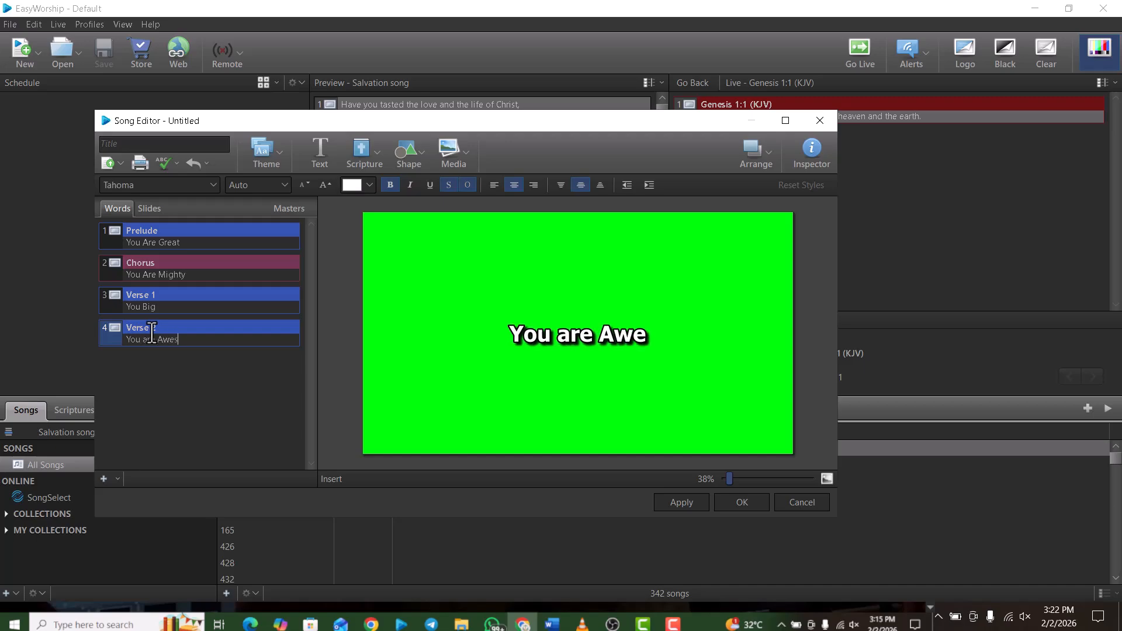
pyautogui.write('ome')
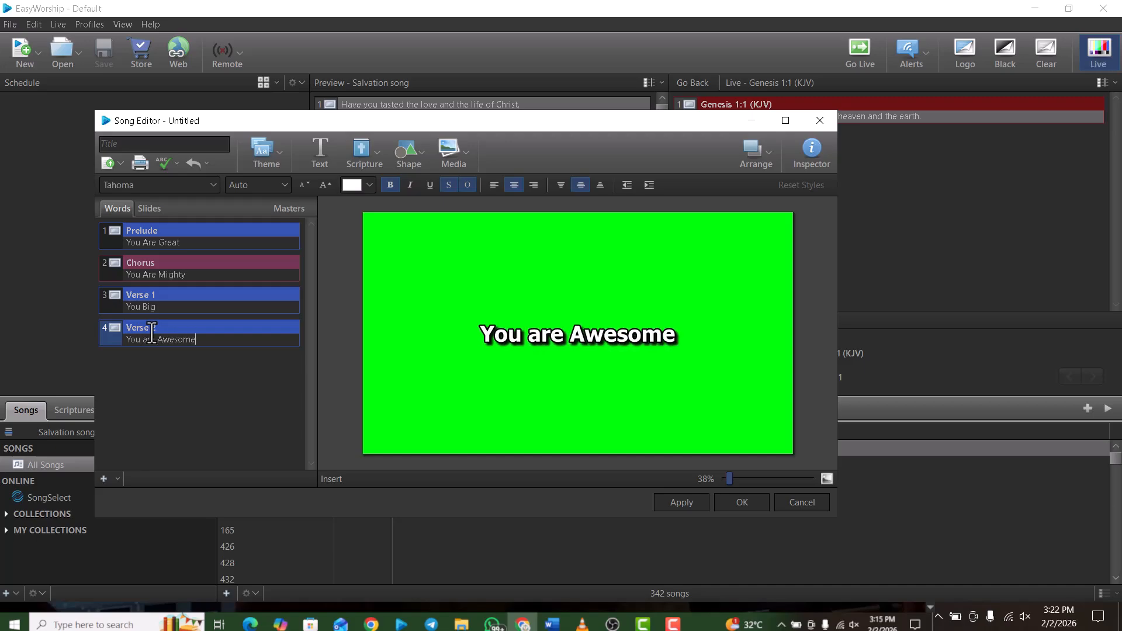
# Step: Add a fifth slide to the song and label it "Verse 3"
pyautogui.hotkey('ctrl', 'Return')
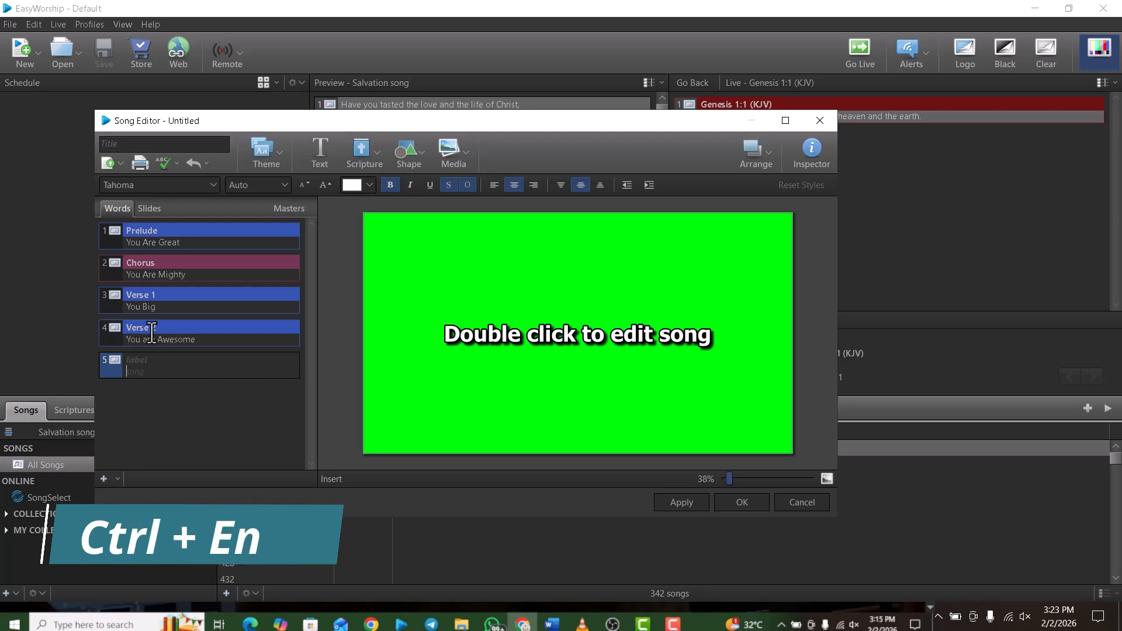
pyautogui.write('Verse')
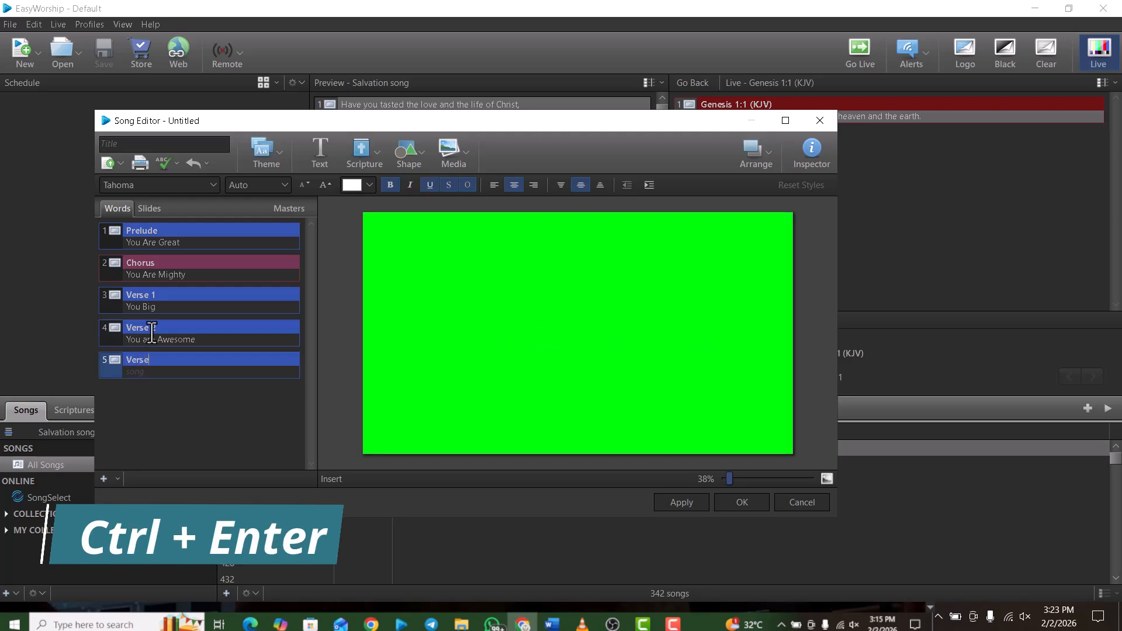
pyautogui.write(' 3')
# Step: Add a sixth slide to the song and label it "Verse4"
pyautogui.hotkey('ctrl', 'Return')
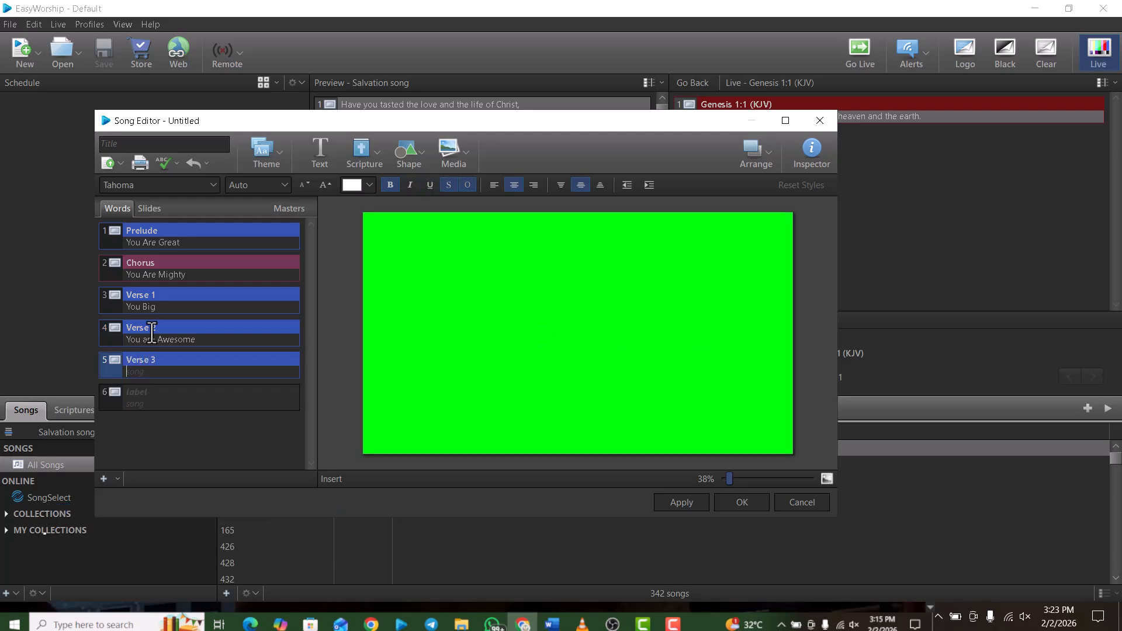
pyautogui.write('V')
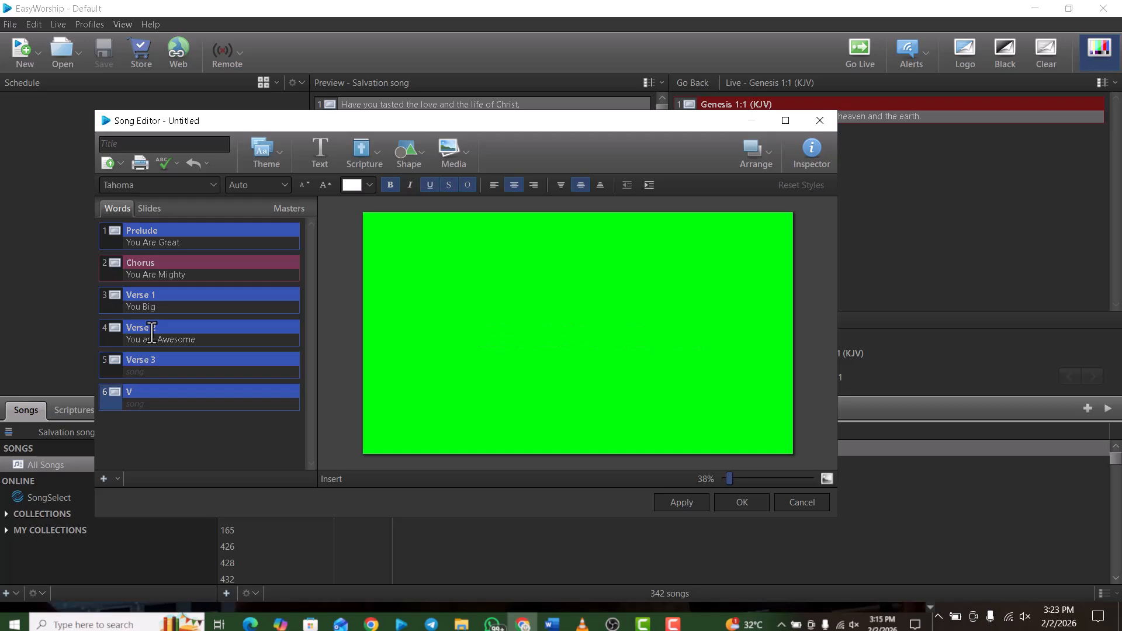
pyautogui.write('erse4')
pyautogui.press('Return')
# Step: Save the song with the title "Test" and send it to the live output
pyautogui.click(145, 142)
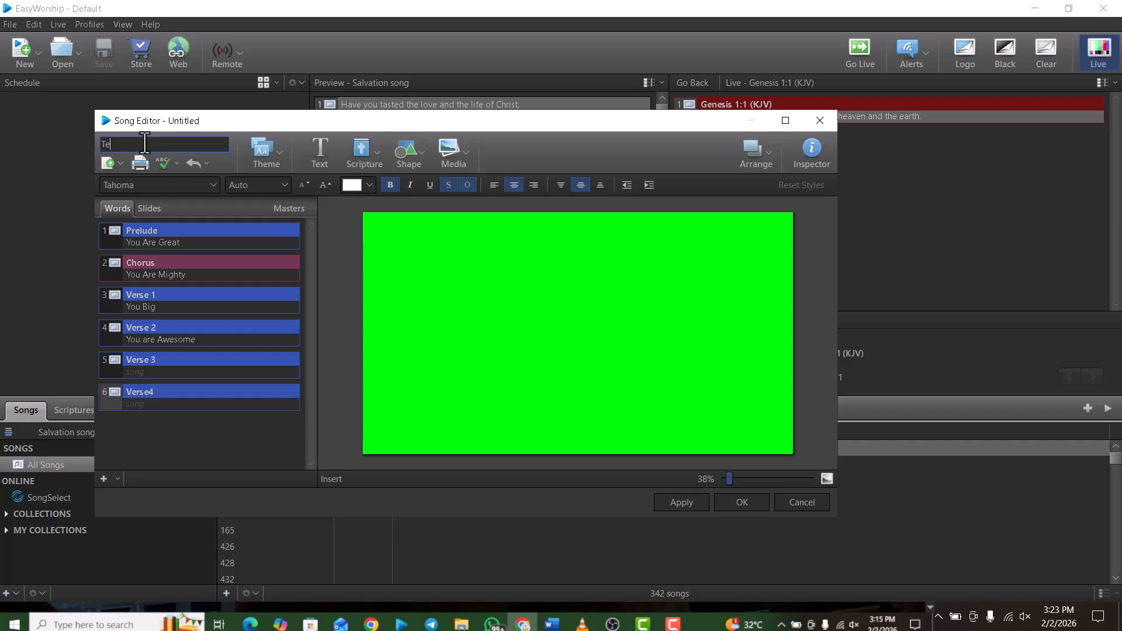
pyautogui.click(691, 504)
pyautogui.click(739, 503)
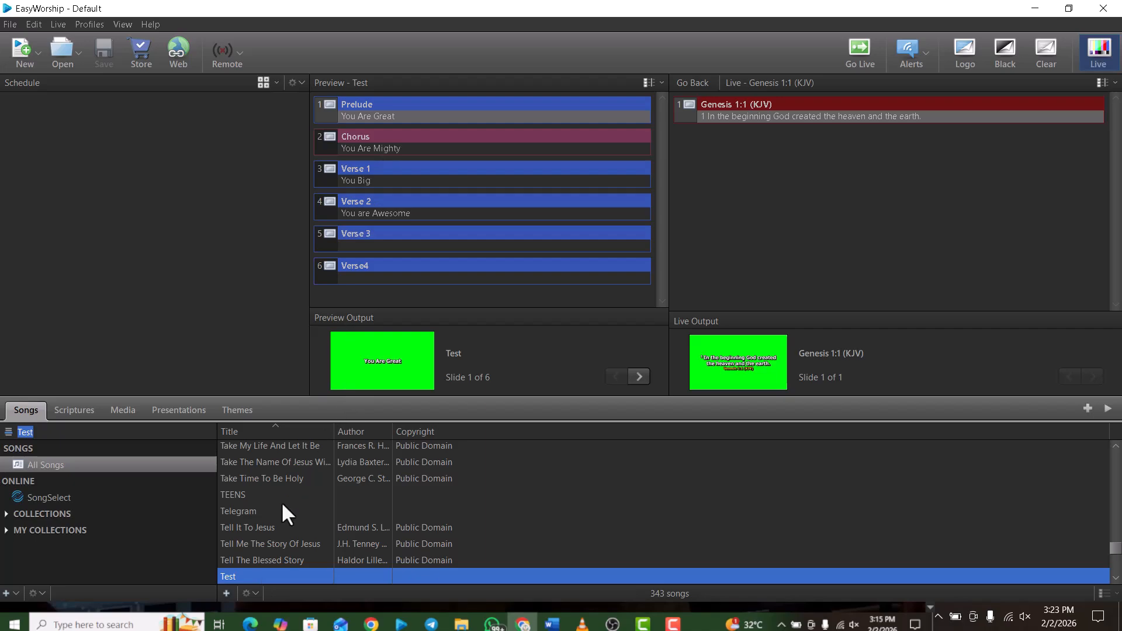
pyautogui.doubleClick(260, 575)
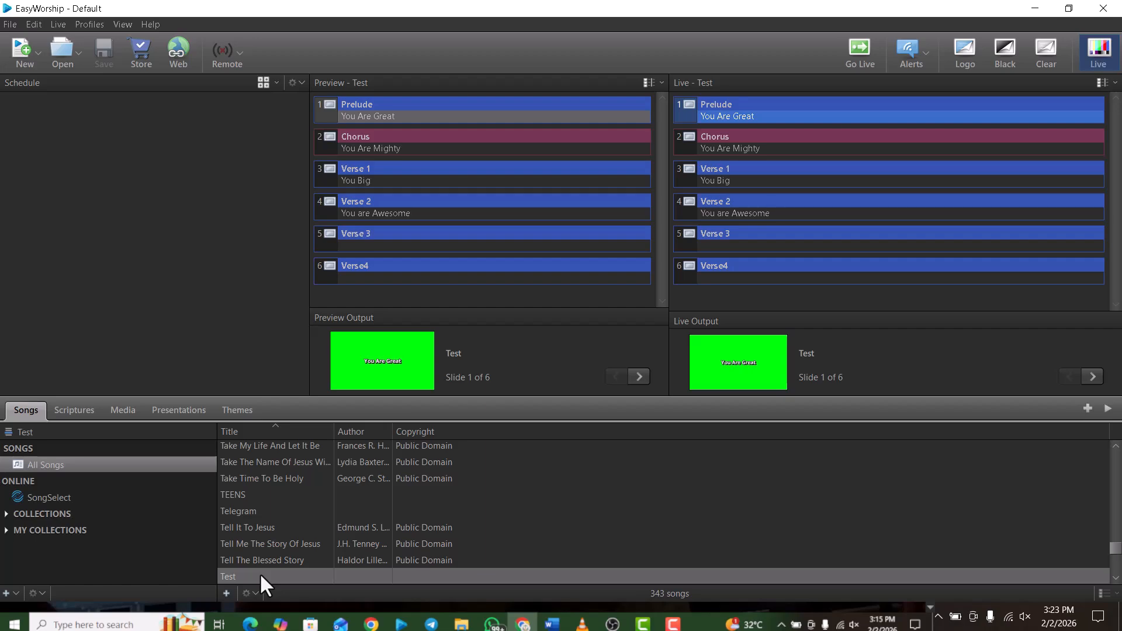
# Step: Look up John 3:4 in the KJV translation and send the verse to the live output
pyautogui.click(77, 404)
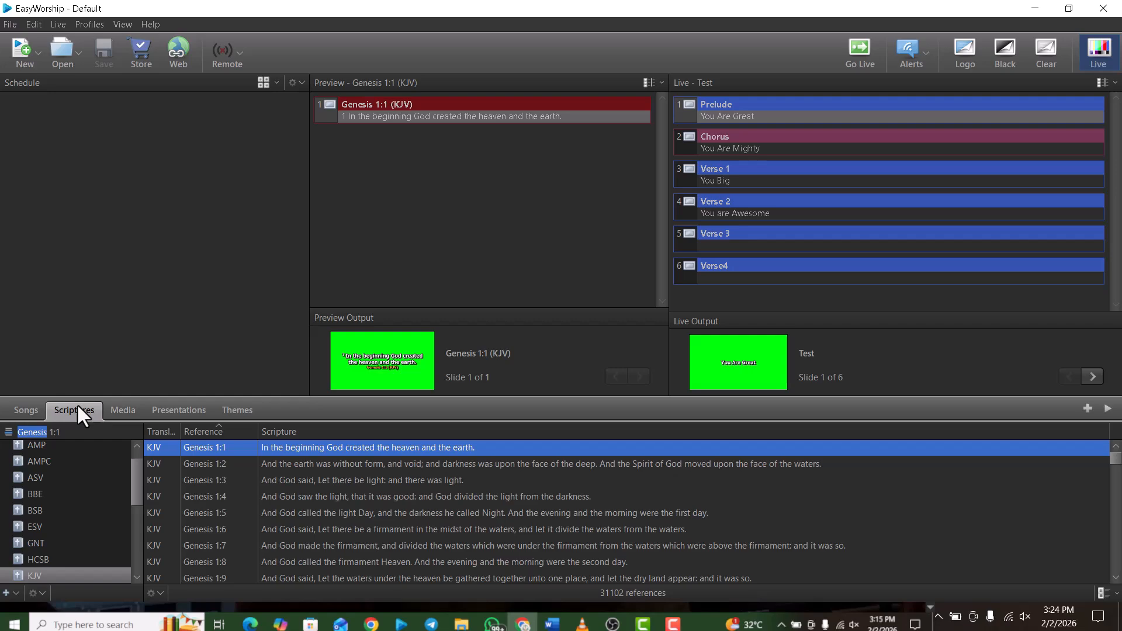
pyautogui.write('joh')
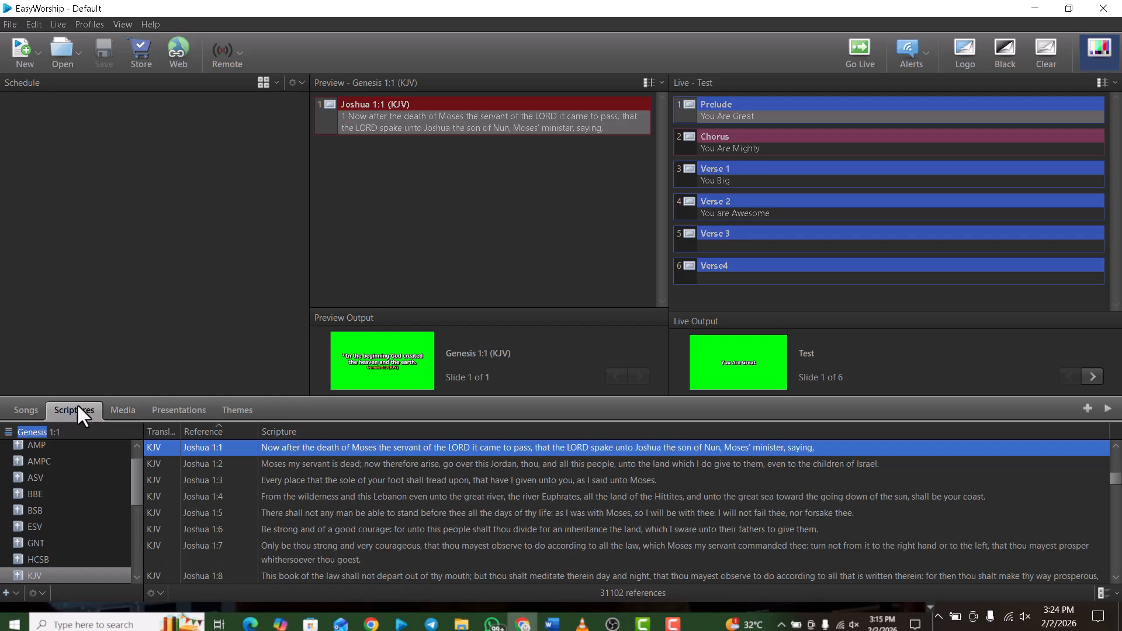
pyautogui.write(' 3 4')
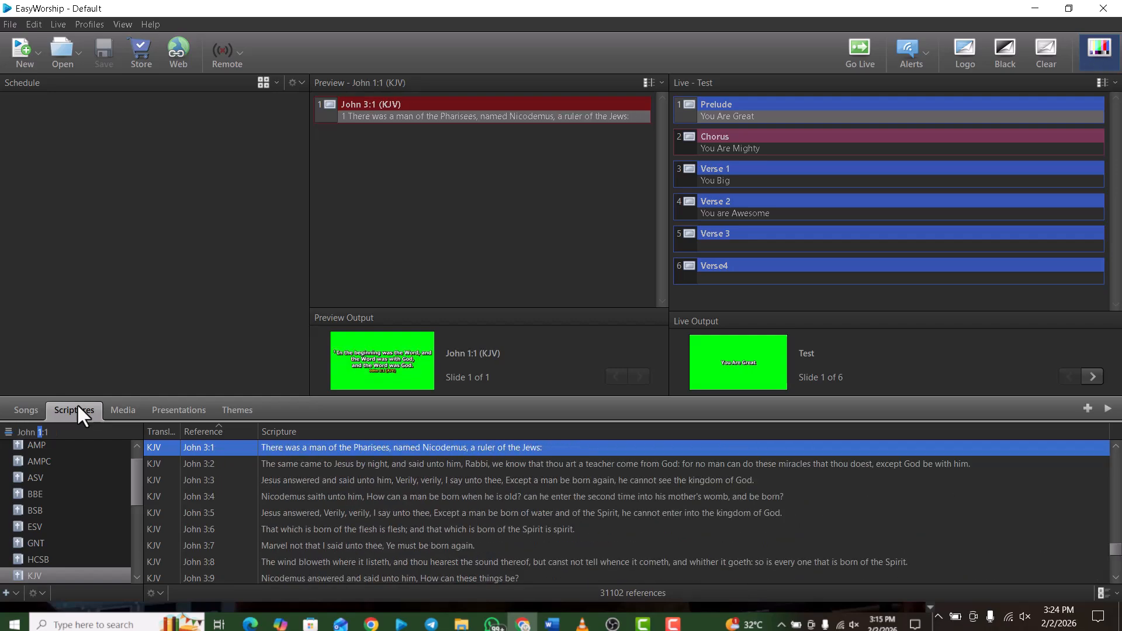
pyautogui.press('Return')
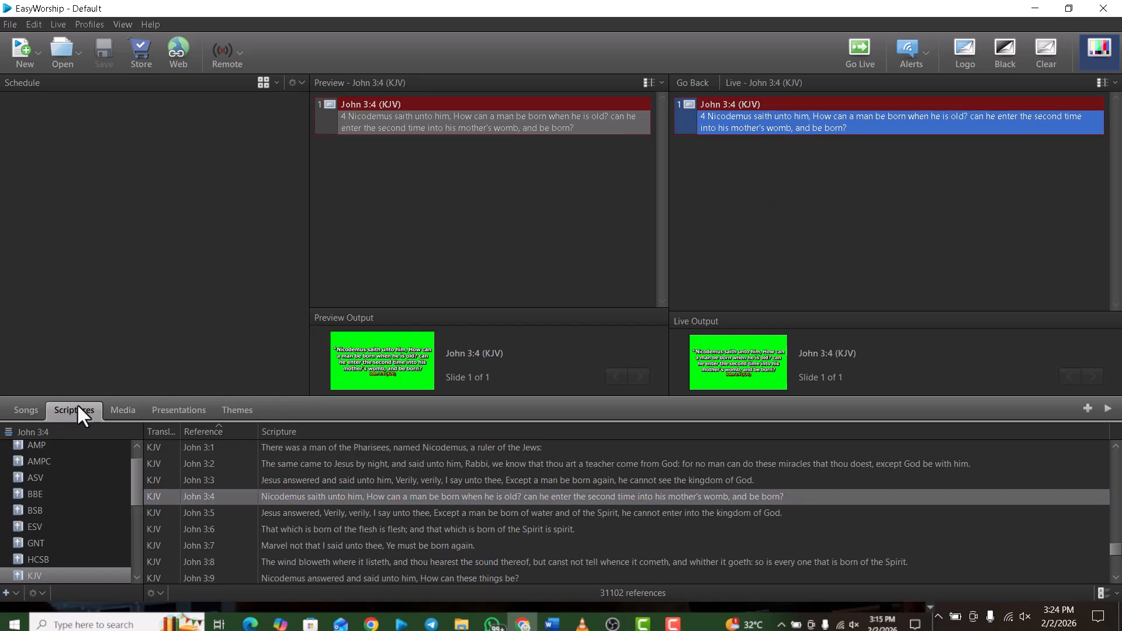
# Step: Try to import the video "Fantasy Colorful Galaxy in Motion _ 4K Relaxing Screensaver" from Downloads into the media library
pyautogui.click(228, 410)
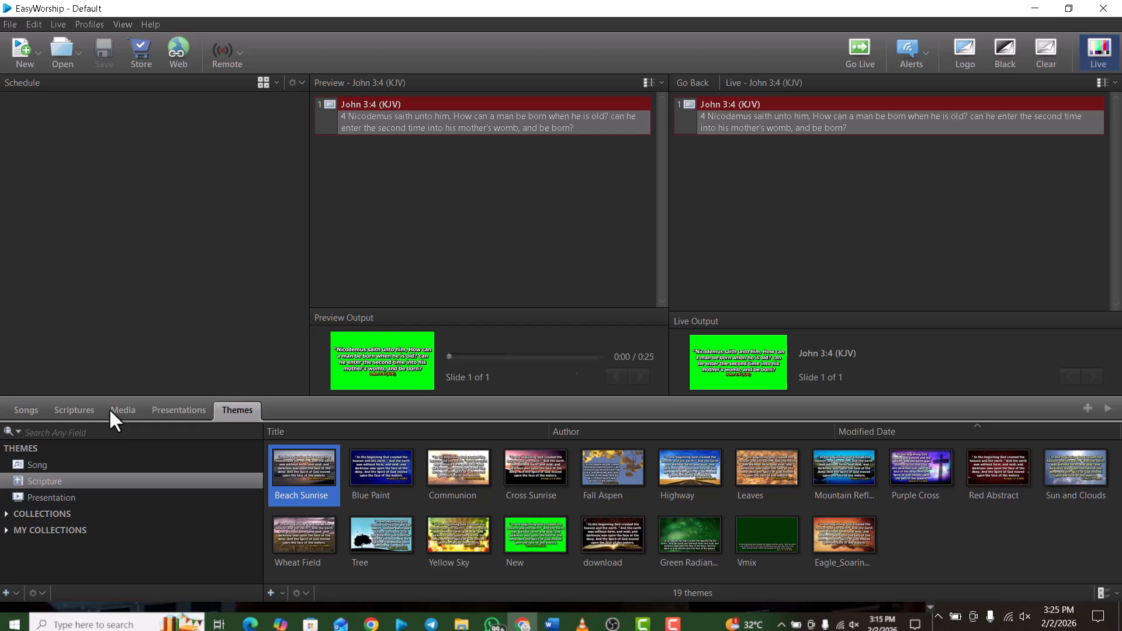
pyautogui.click(111, 409)
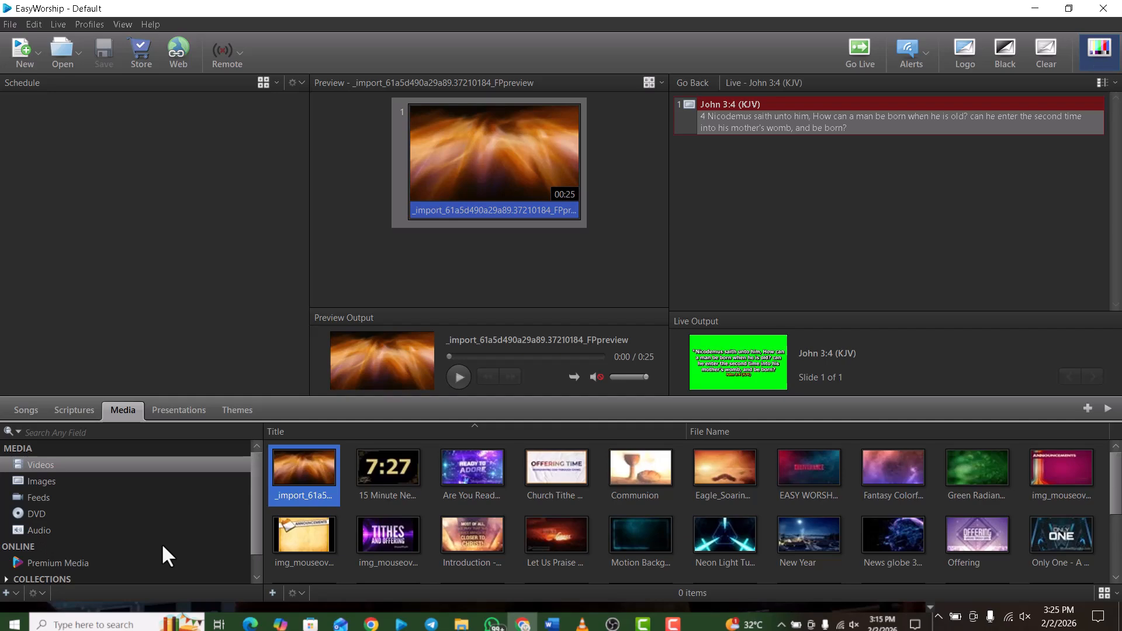
pyautogui.click(272, 592)
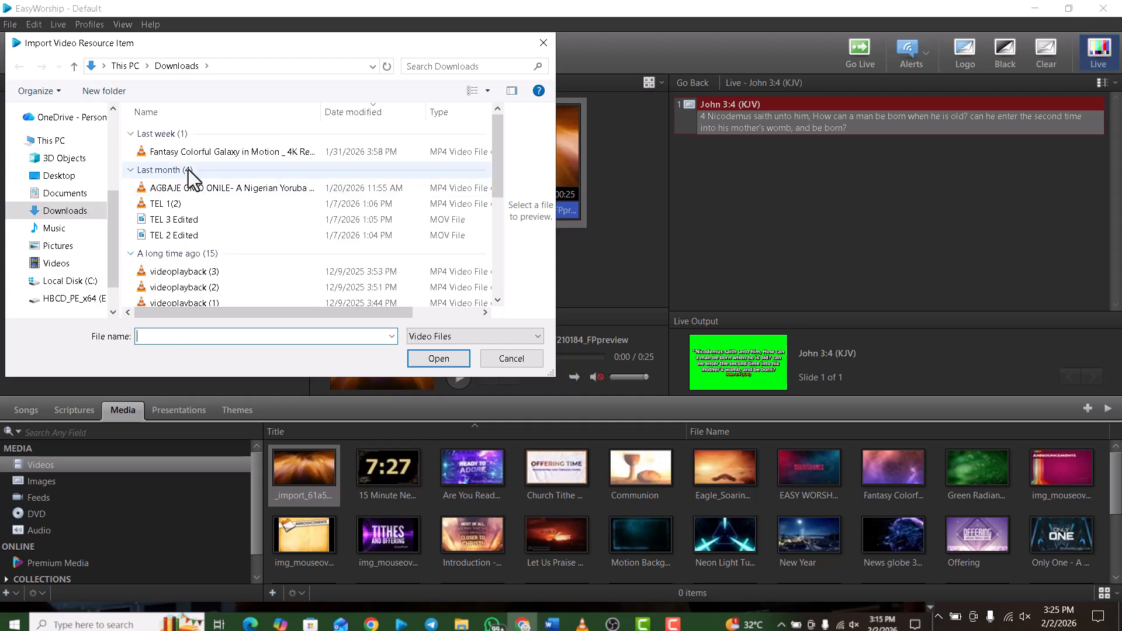
pyautogui.click(220, 149)
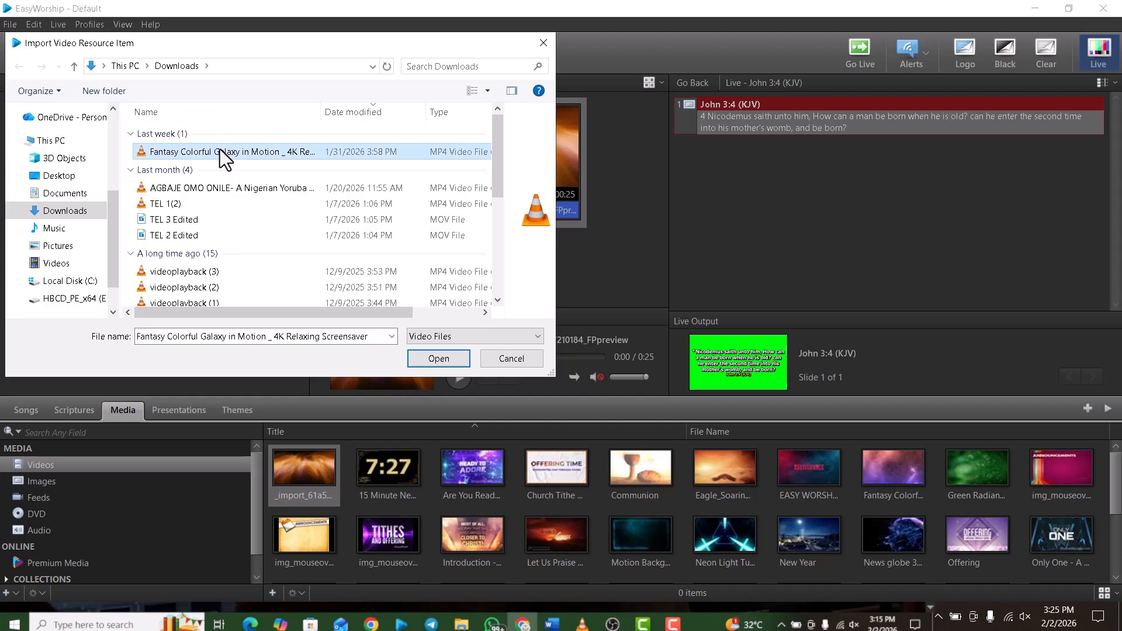
pyautogui.click(417, 354)
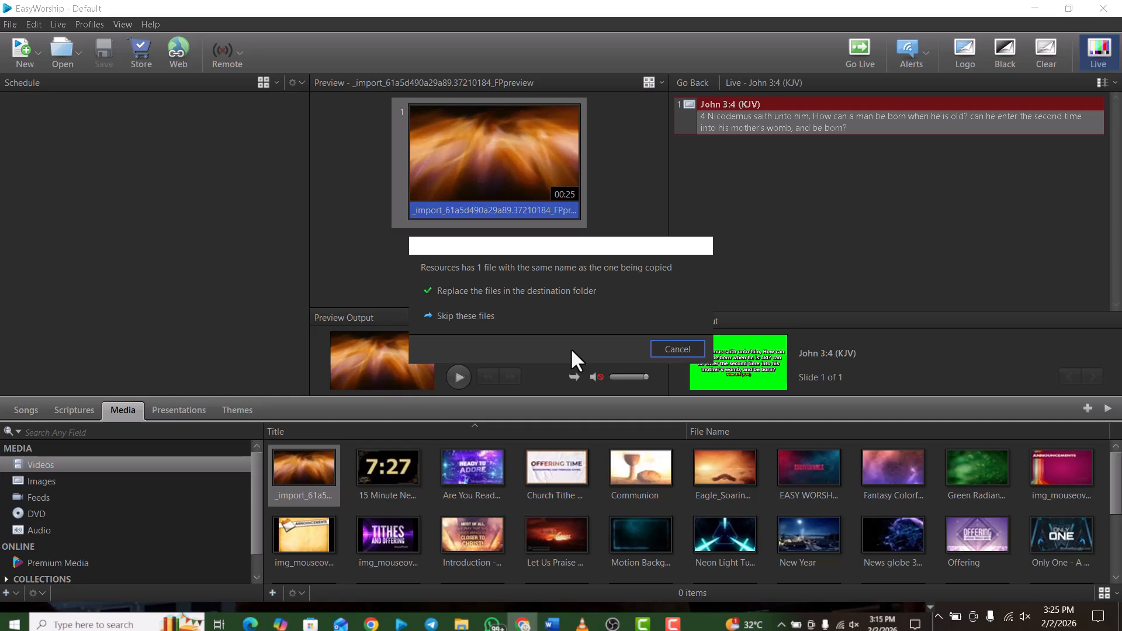
pyautogui.click(662, 347)
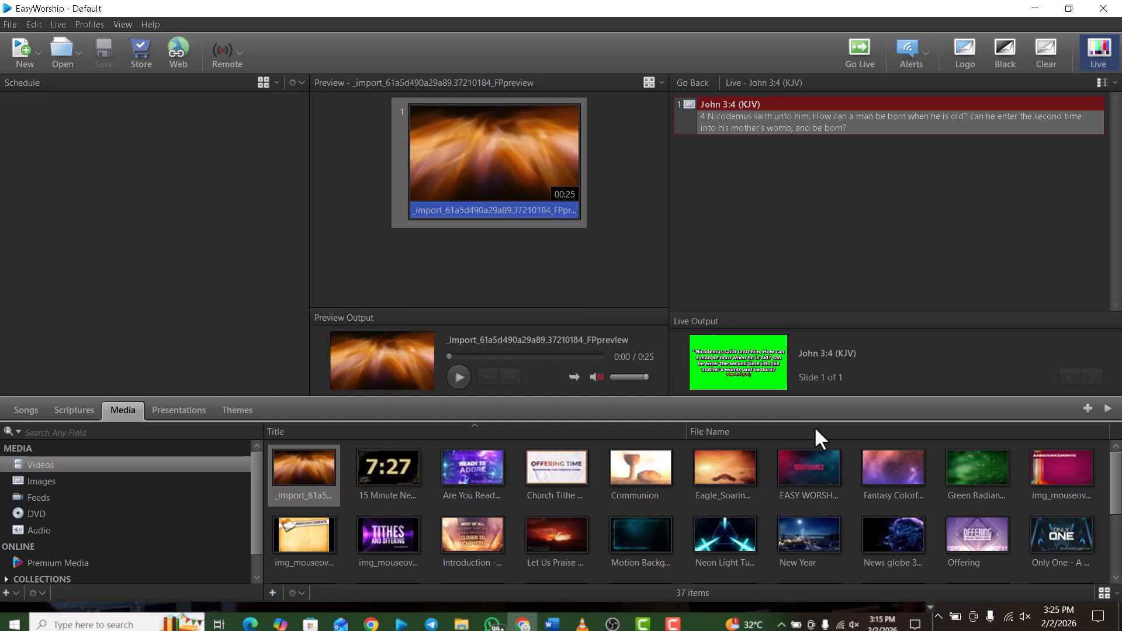
# Step: Copy the "Fantasy Colorful Galaxy in Motion" video from the media library to a scripture theme
pyautogui.click(876, 471)
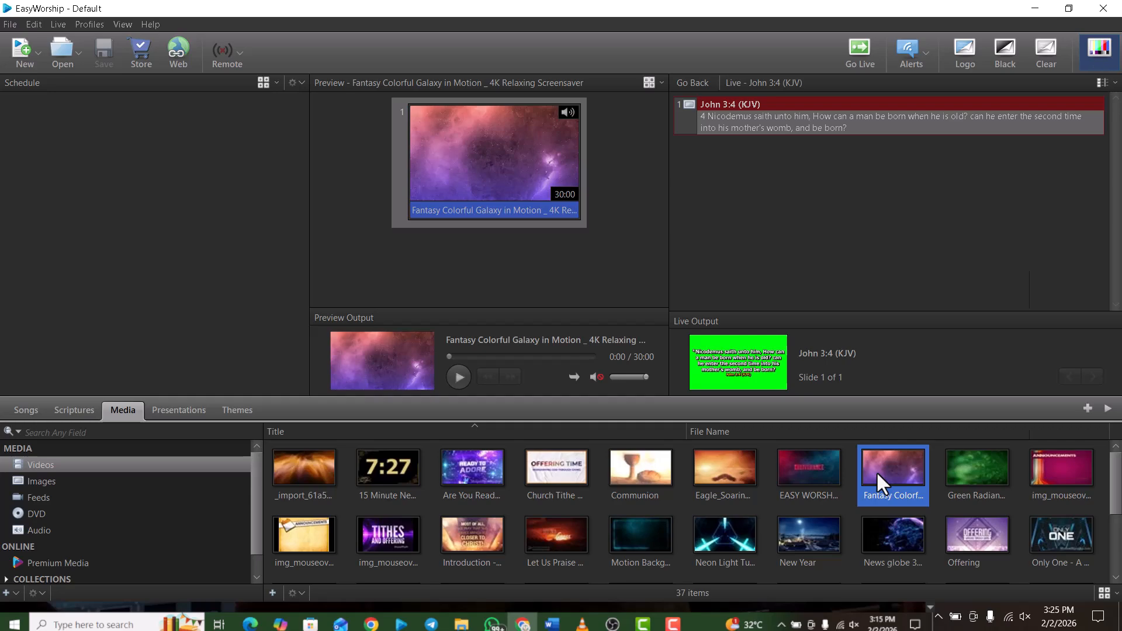
pyautogui.rightClick(875, 471)
pyautogui.moveTo(948, 342)
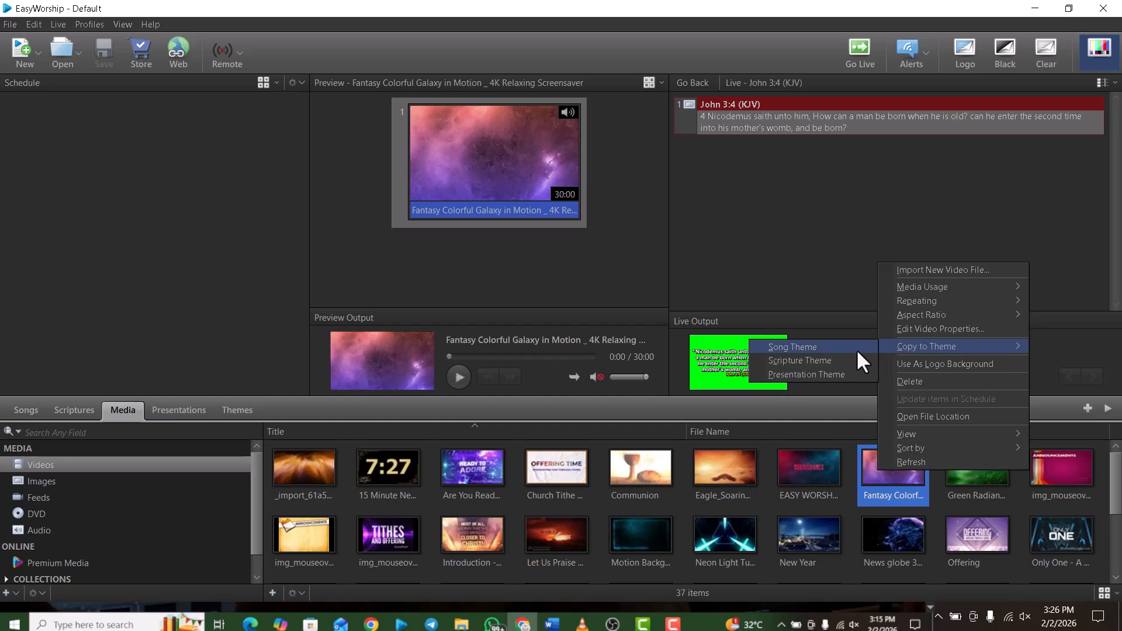
pyautogui.click(821, 361)
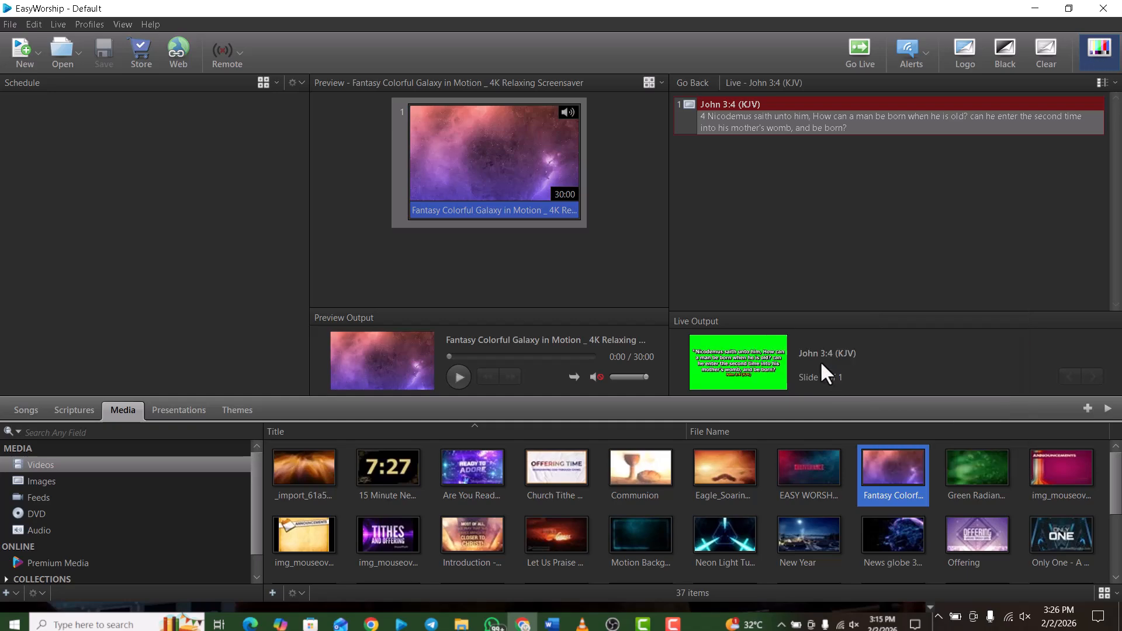
# Step: Set the "Fantasy Colorful Galaxy in Motion" theme as the default scripture theme
pyautogui.click(236, 411)
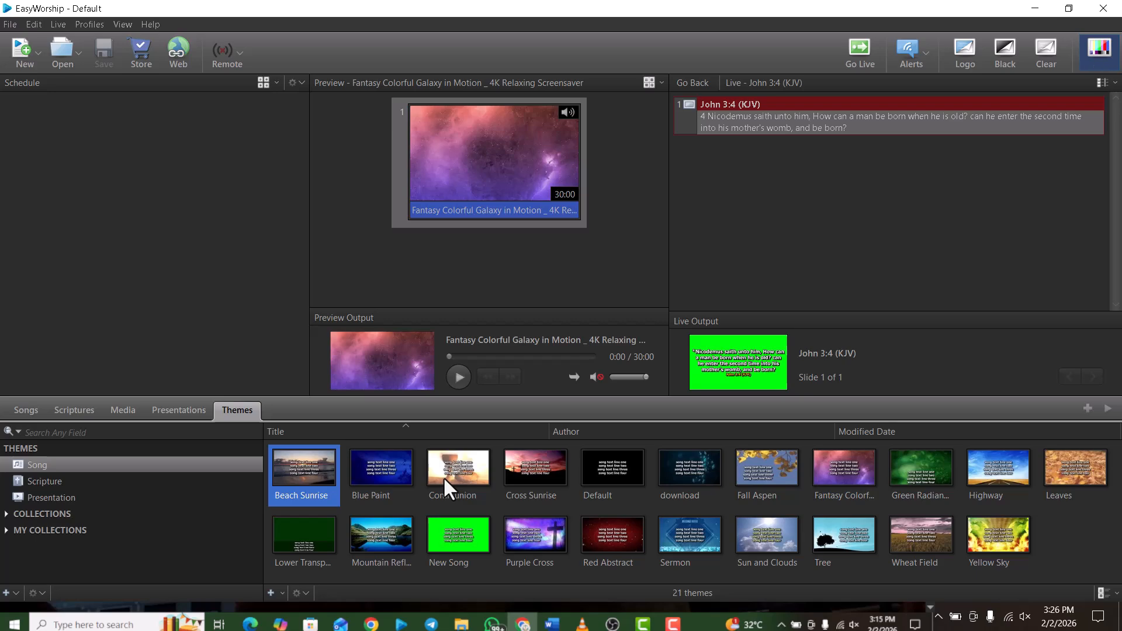
pyautogui.click(43, 476)
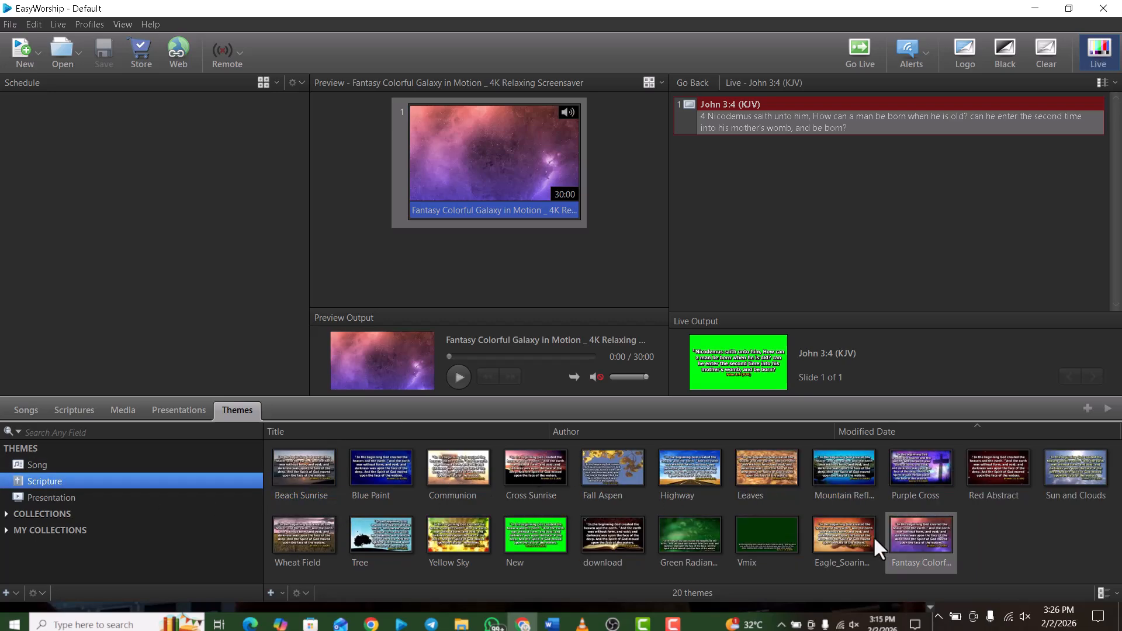
pyautogui.rightClick(931, 549)
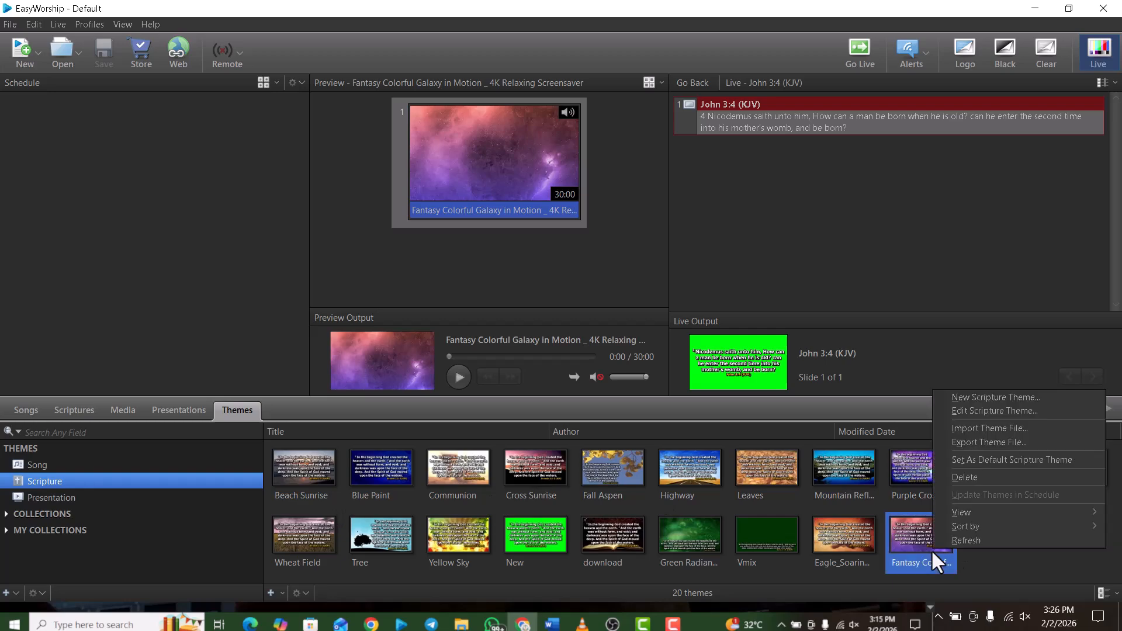
pyautogui.click(998, 461)
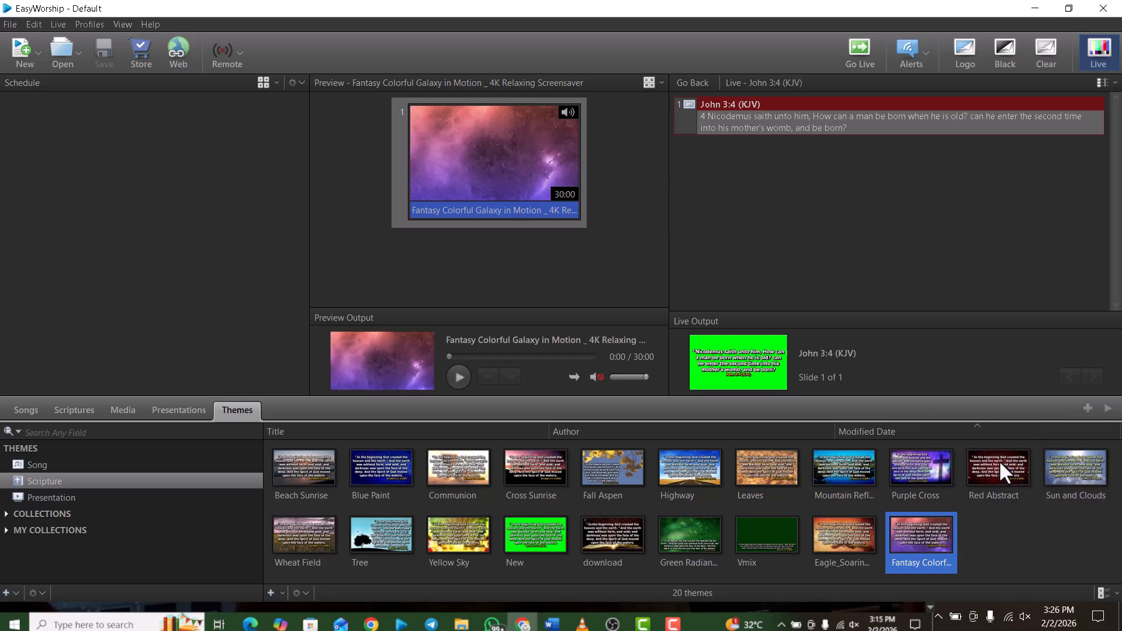
# Step: Send John 3:4 to the live output again with the galaxy background
pyautogui.click(63, 406)
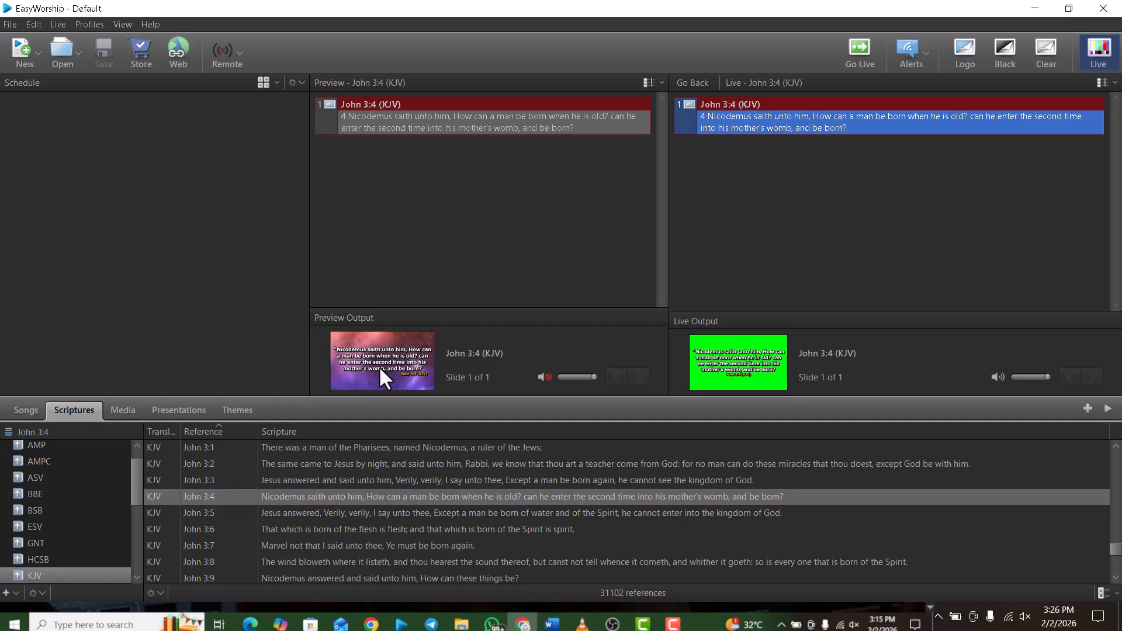
pyautogui.click(379, 368)
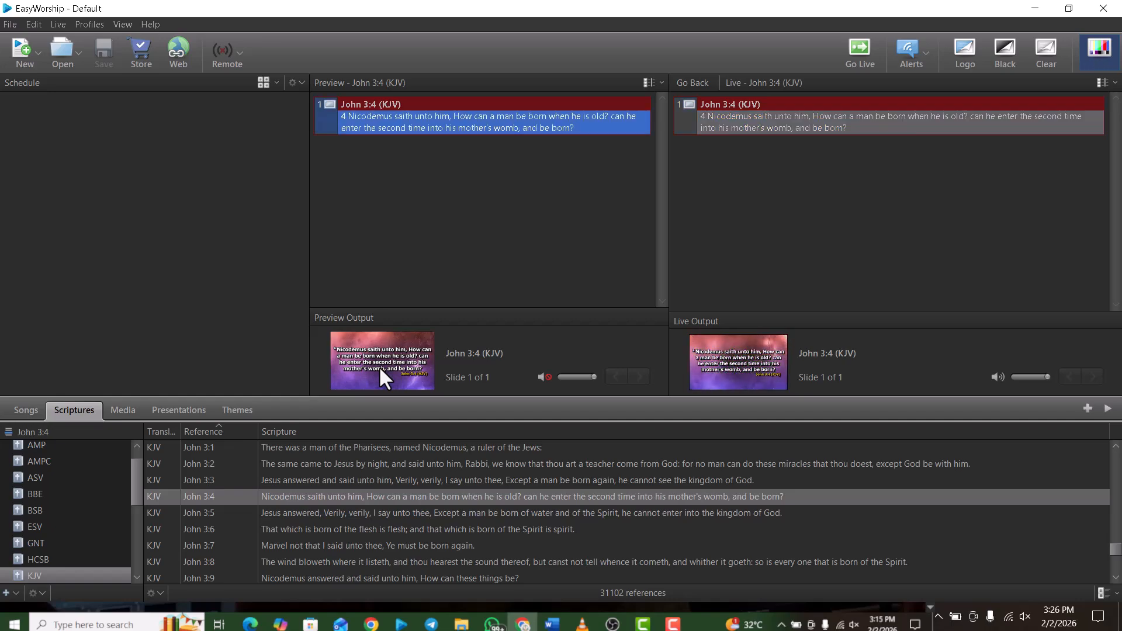
pyautogui.press('Right')
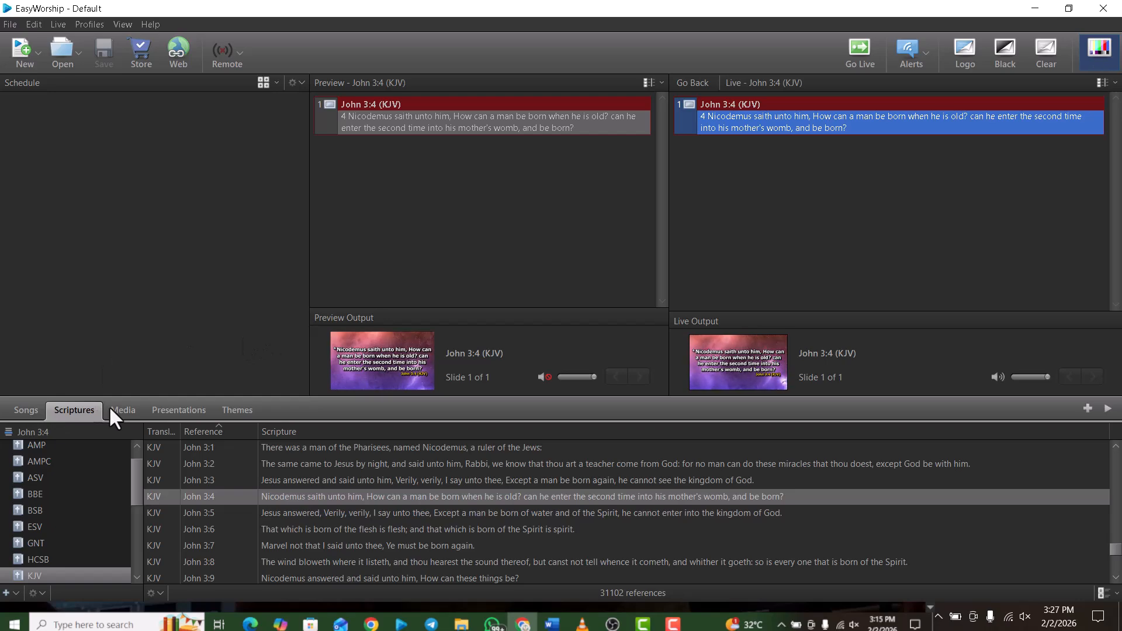
# Step: Copy the "Free download Bible Background Photo" image from the media library to a scripture theme
pyautogui.click(82, 410)
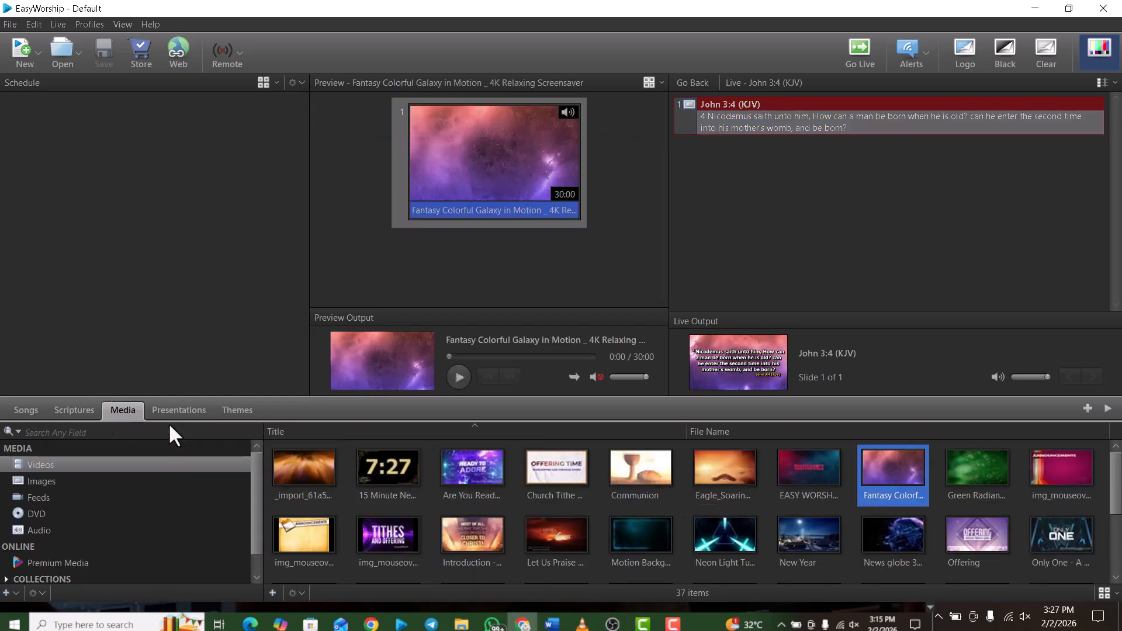
pyautogui.click(57, 479)
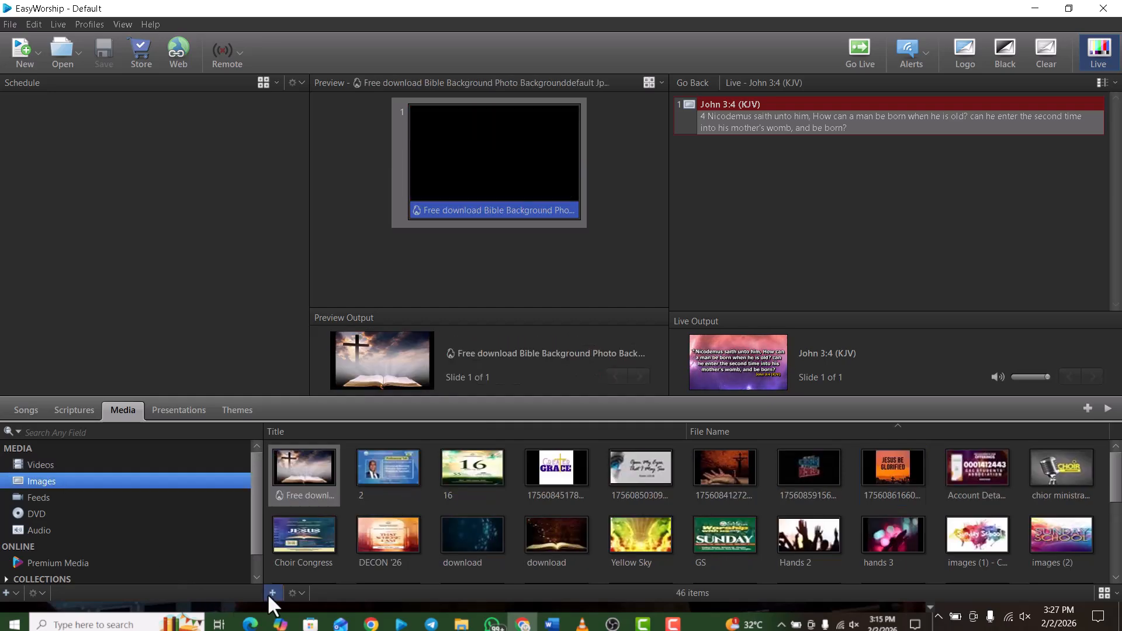
pyautogui.rightClick(306, 499)
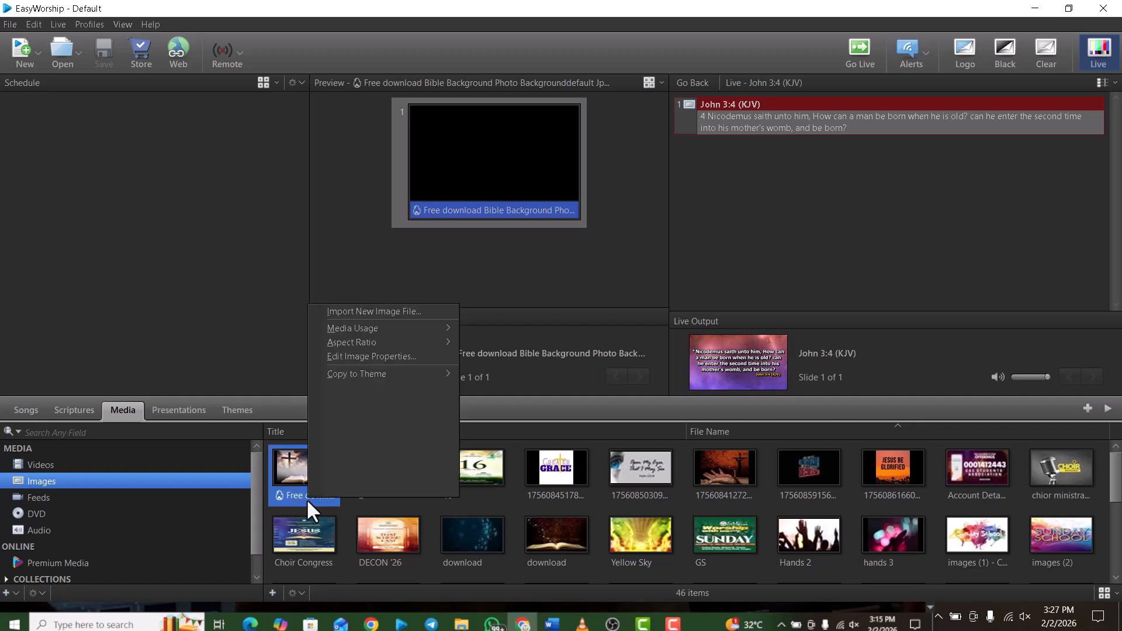
pyautogui.click(373, 374)
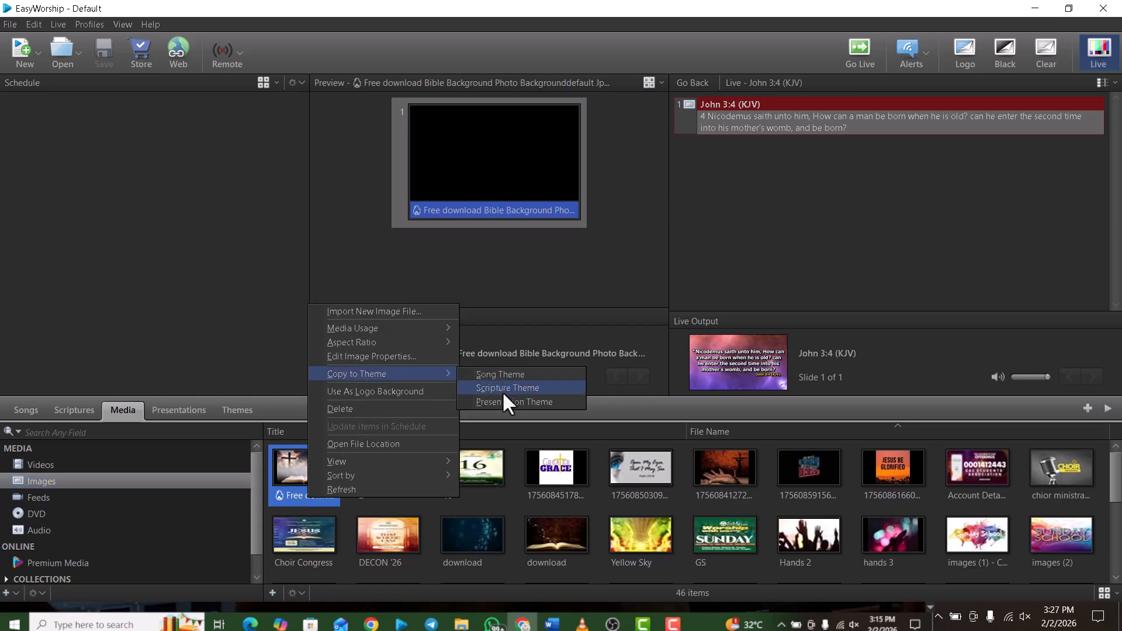
pyautogui.click(502, 391)
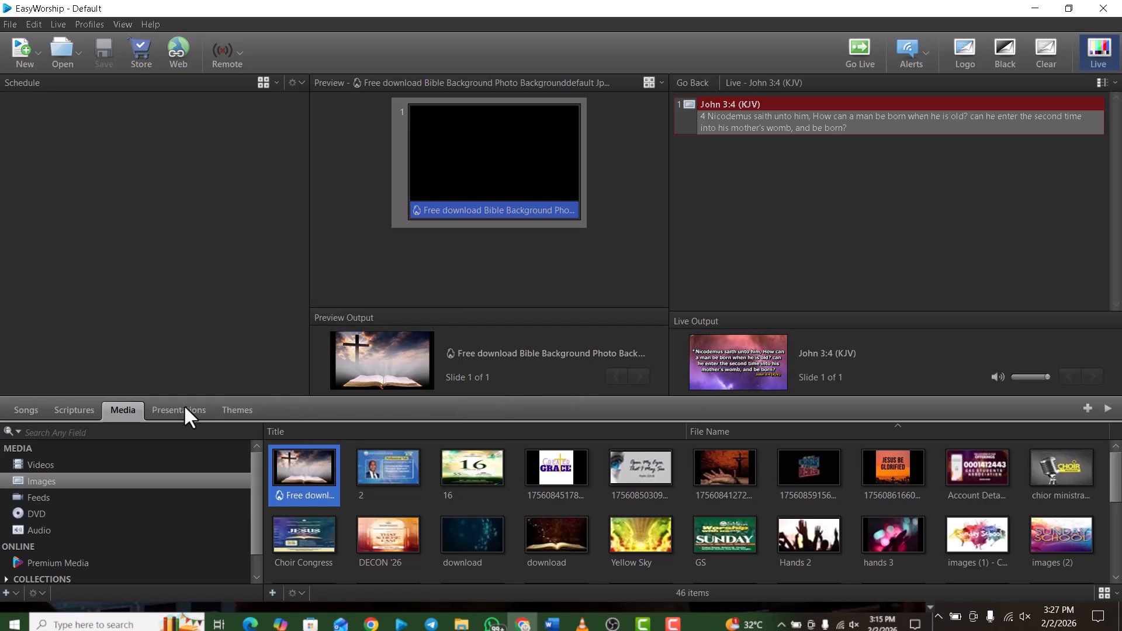
# Step: Set the "Free download Bible Background Photo" theme as the default scripture theme and preview John 3:4 with it
pyautogui.click(225, 411)
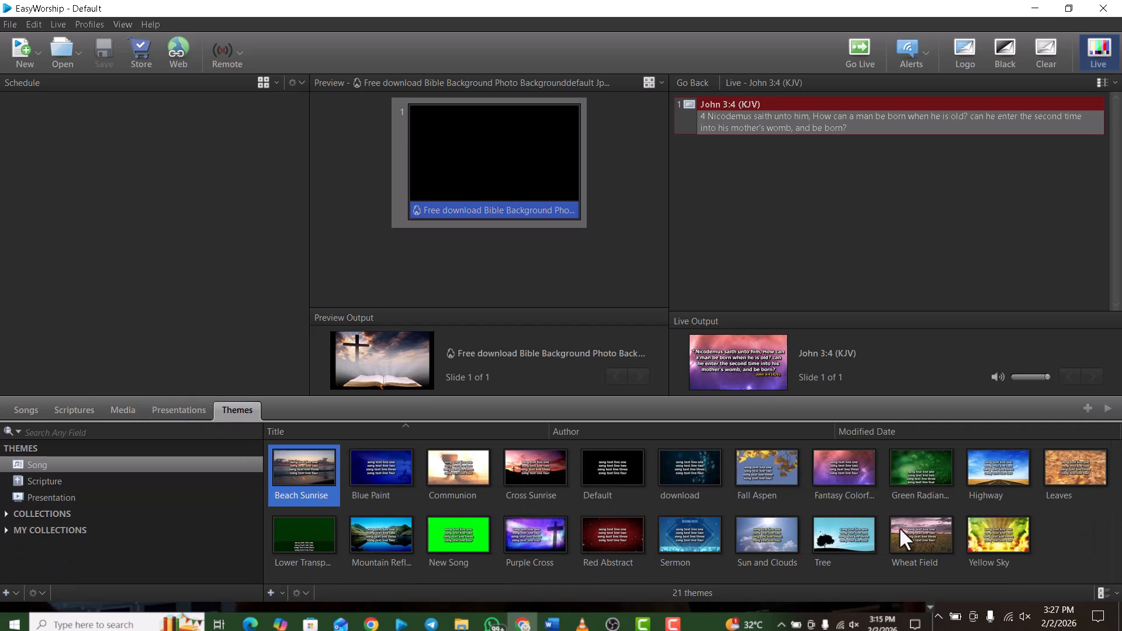
pyautogui.click(44, 475)
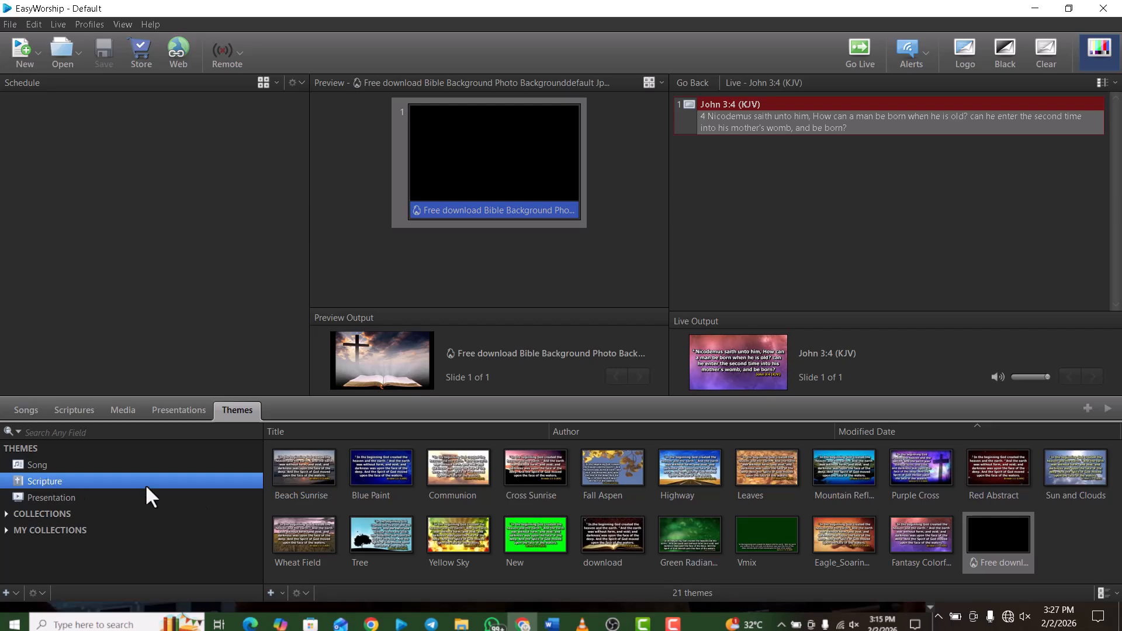
pyautogui.rightClick(1003, 542)
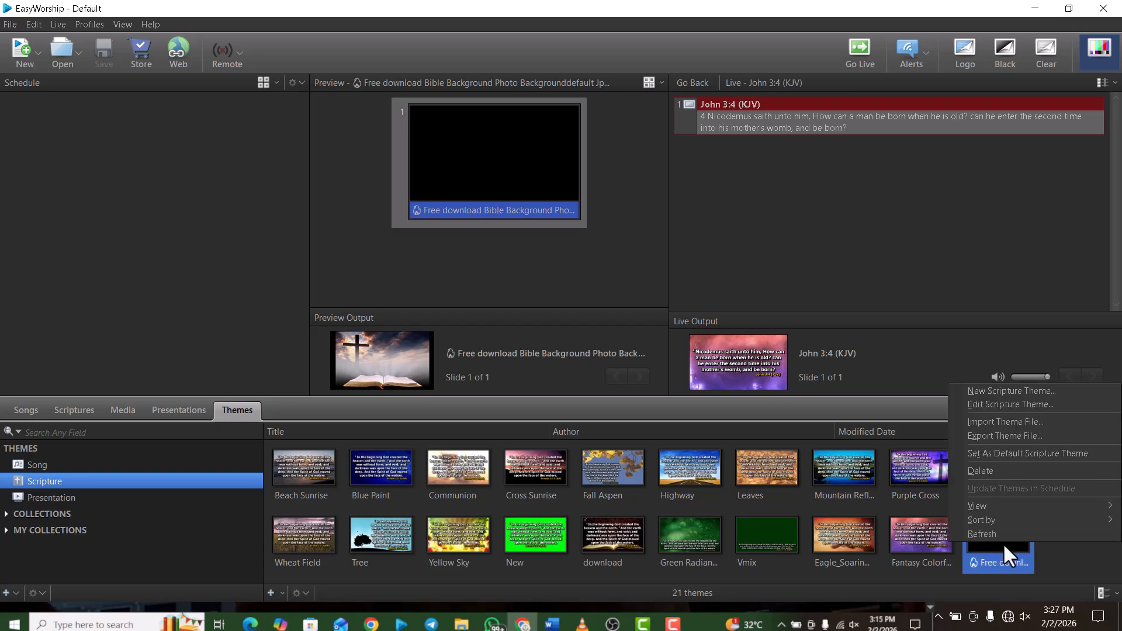
pyautogui.click(971, 454)
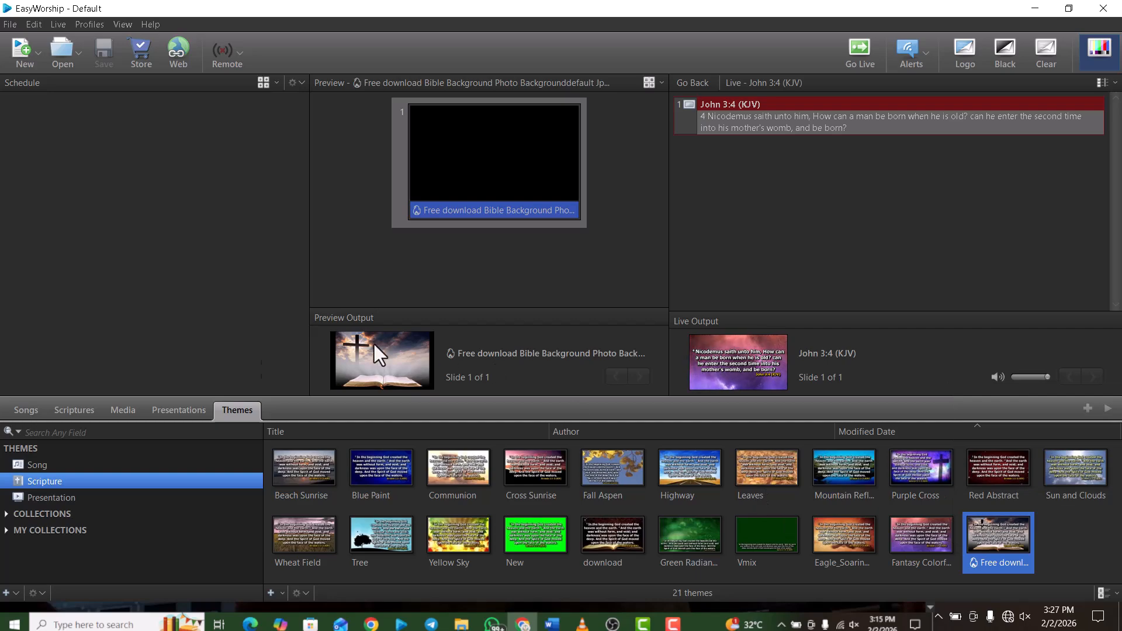
pyautogui.click(87, 405)
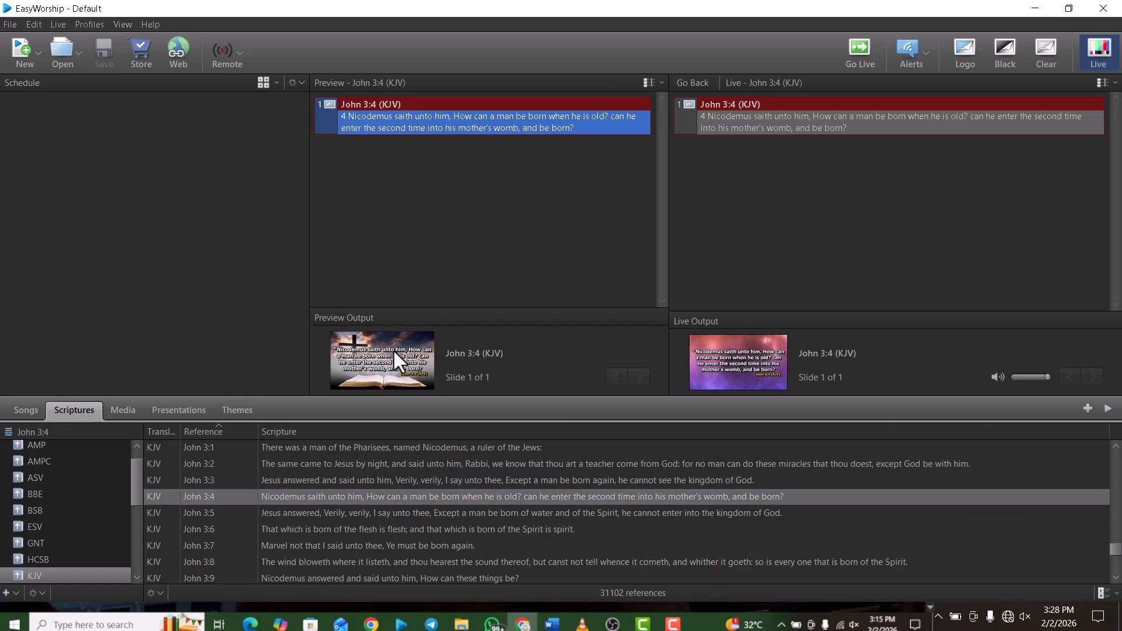
# Step: Send John 3:4 to the live output with the Bible photo background
pyautogui.press('Return')
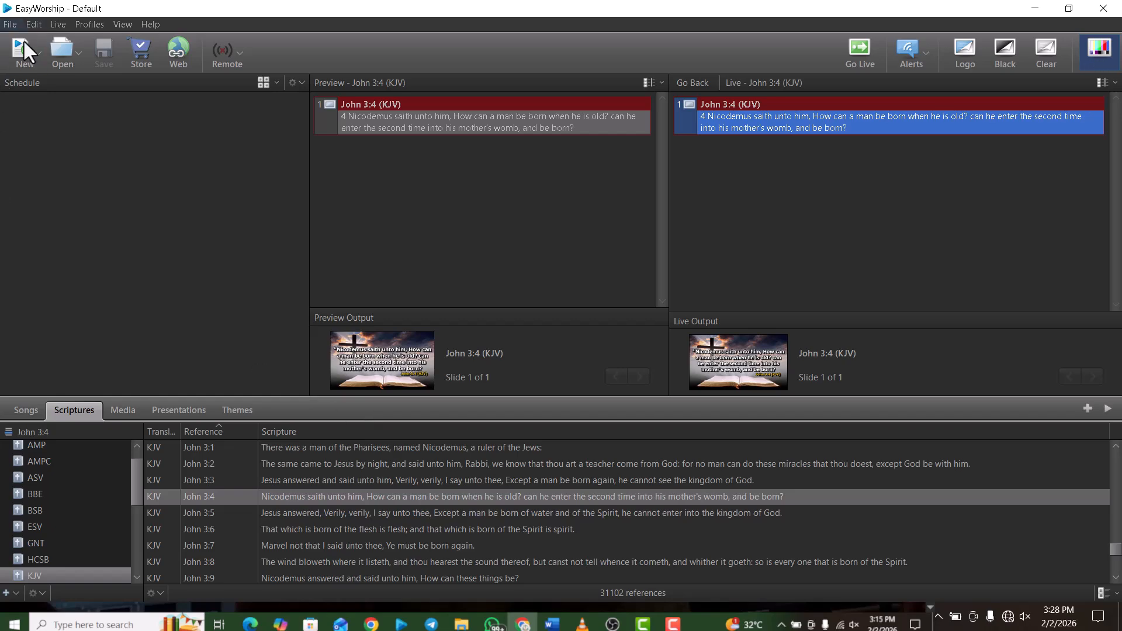
# Step: Permanently delete the song "Test" from the song library
pyautogui.click(22, 413)
pyautogui.click(23, 410)
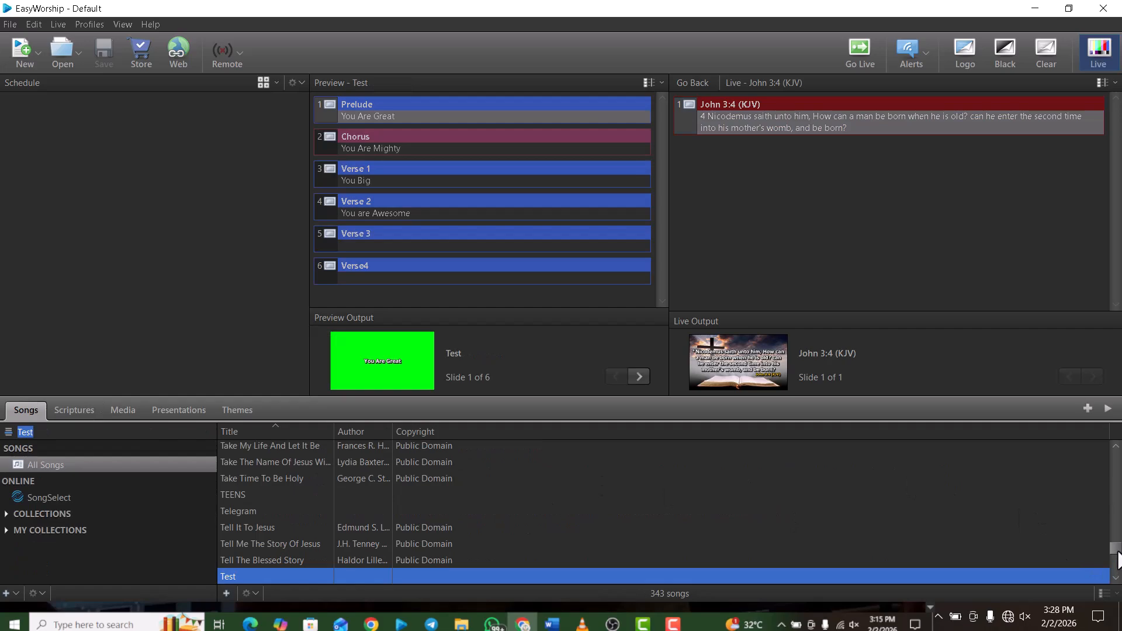
pyautogui.press('Delete')
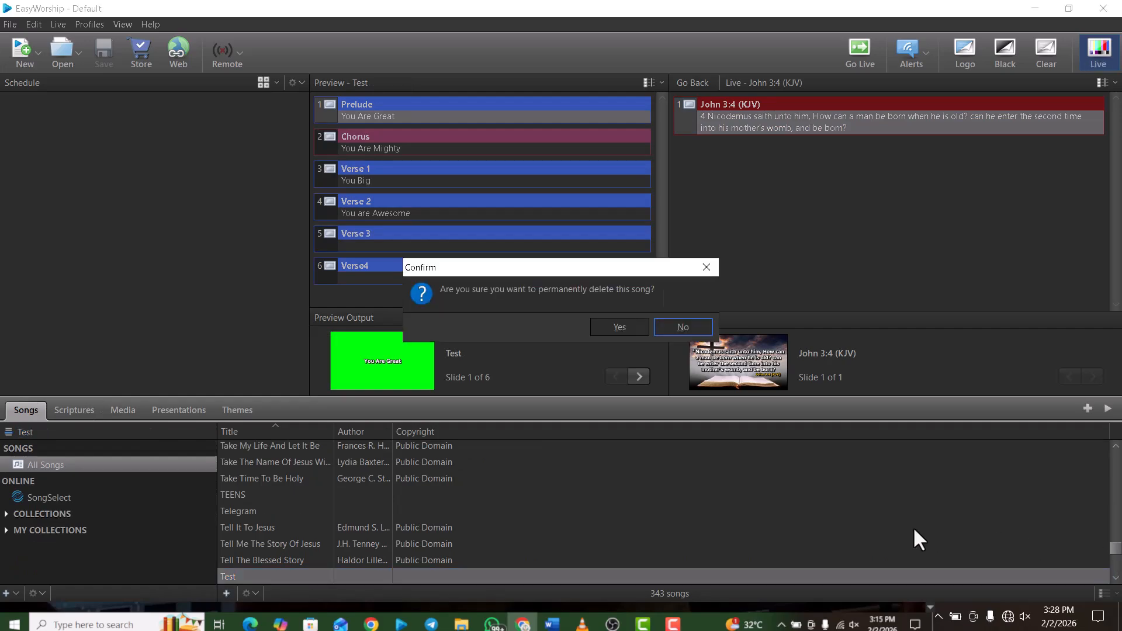
pyautogui.click(621, 325)
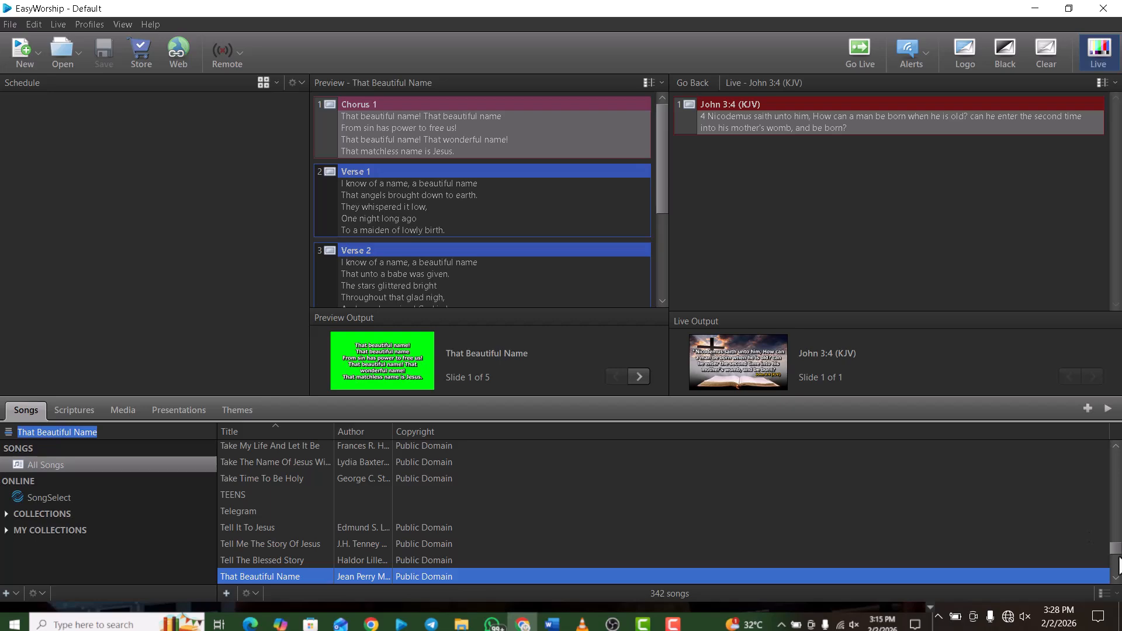
# Step: Search the song library for "morning by morning", preview "Great is thy faithfulness" and return to title search
pyautogui.moveTo(1115, 548); pyautogui.dragTo(1121, 493)
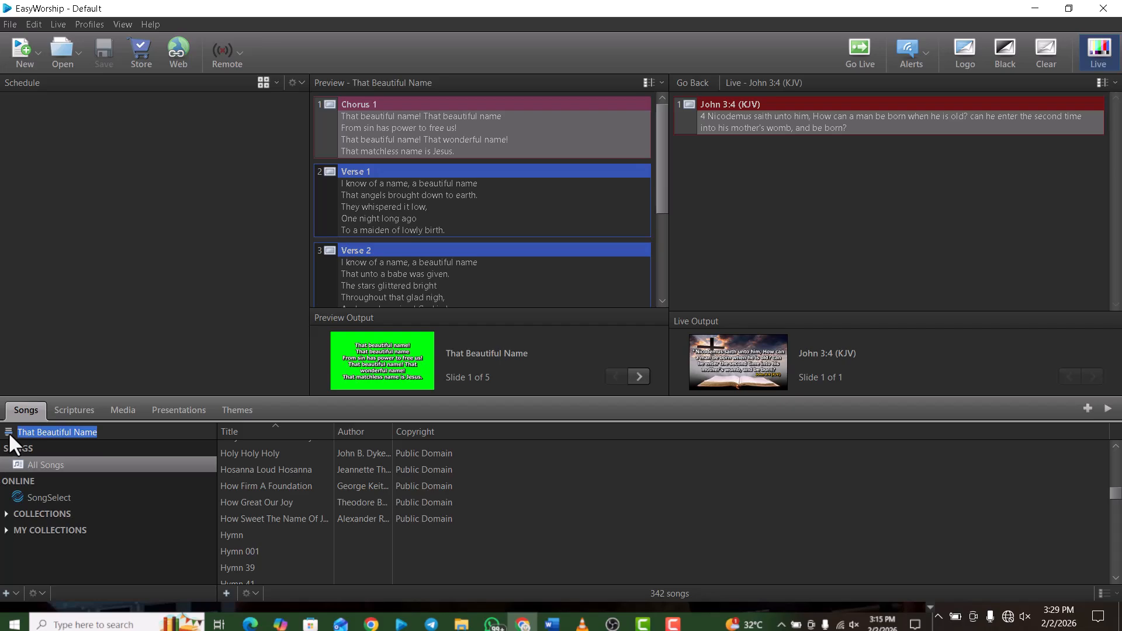
pyautogui.press('BackSpace')
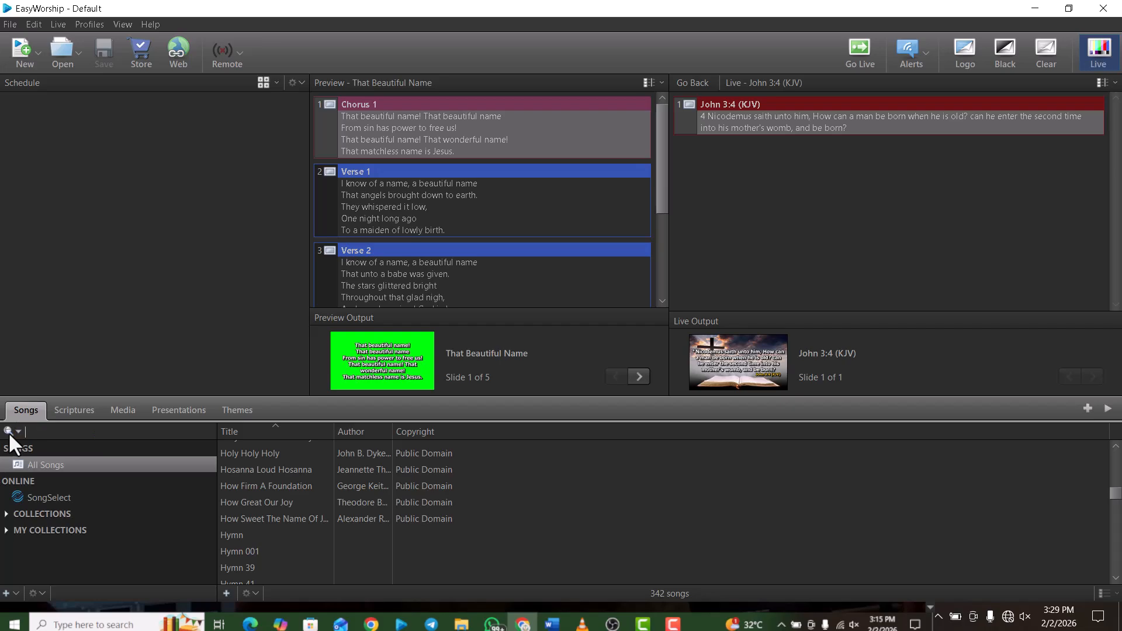
pyautogui.write('mior')
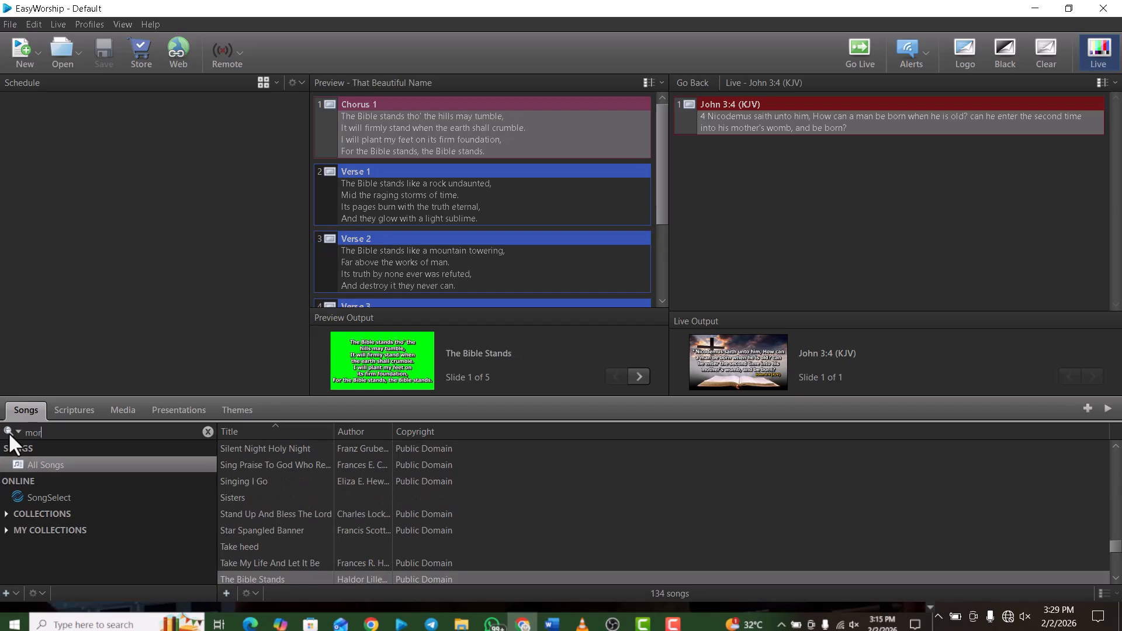
pyautogui.write('ning ')
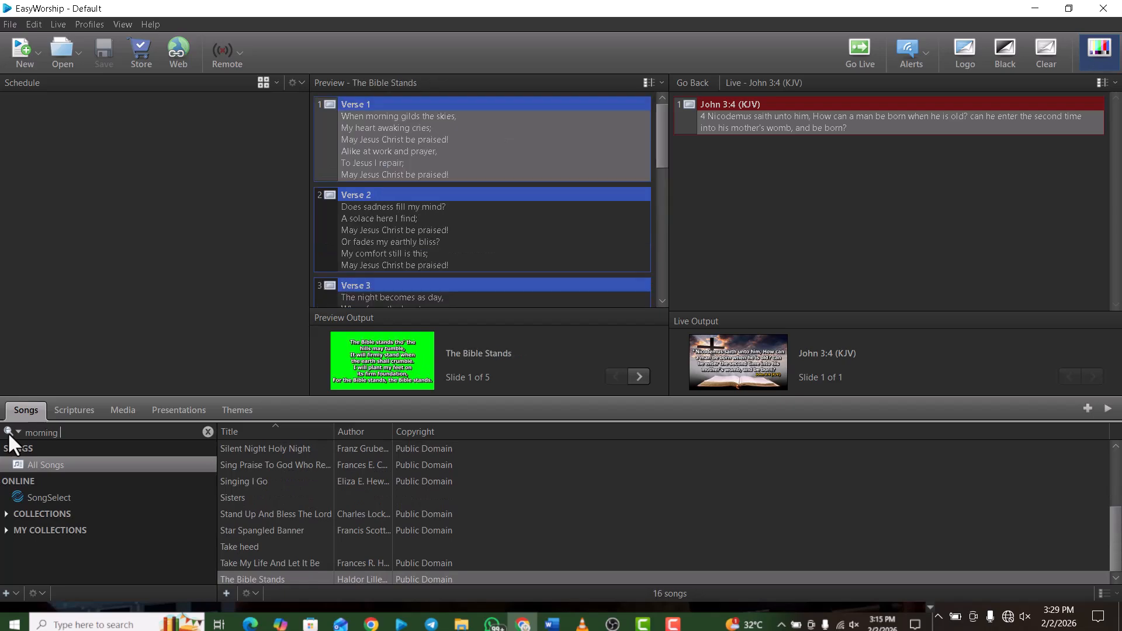
pyautogui.write('by morning')
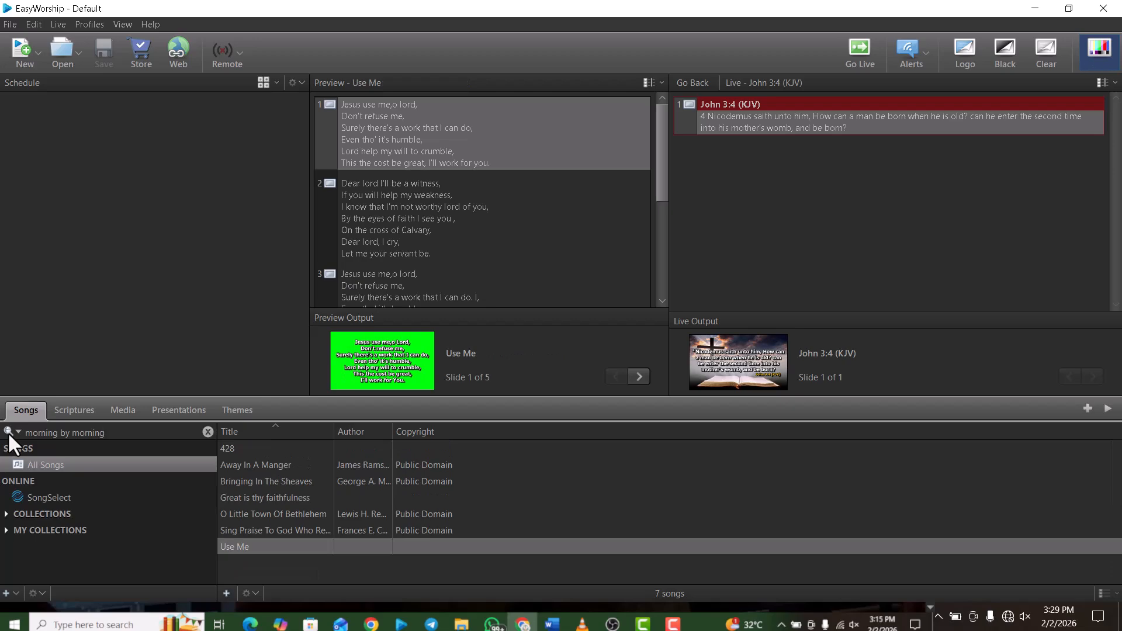
pyautogui.click(242, 499)
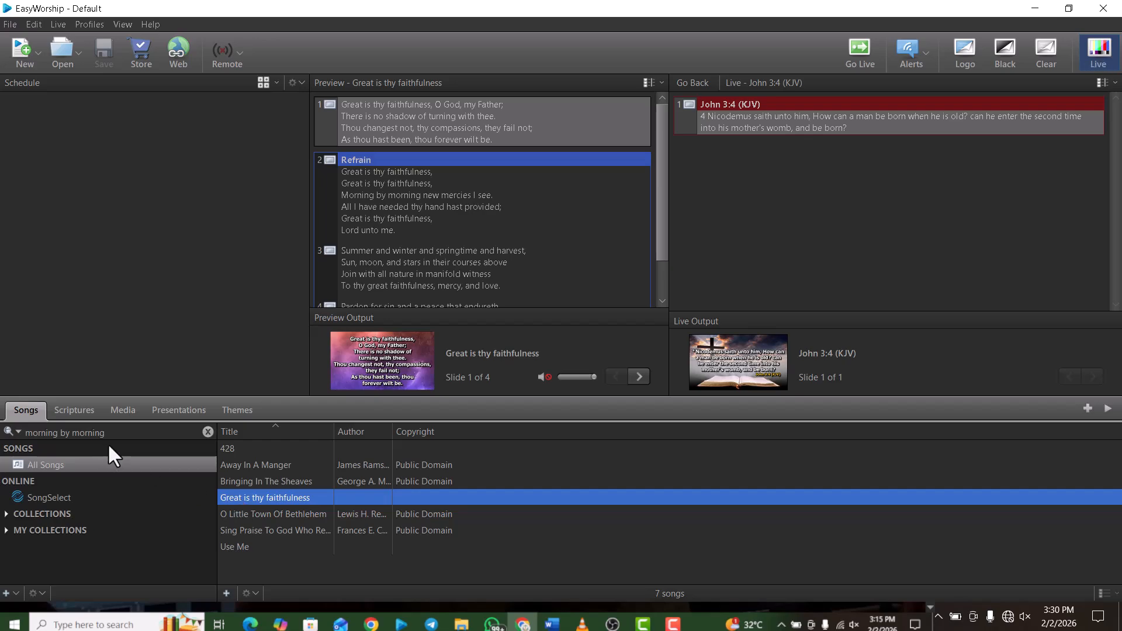
pyautogui.click(9, 430)
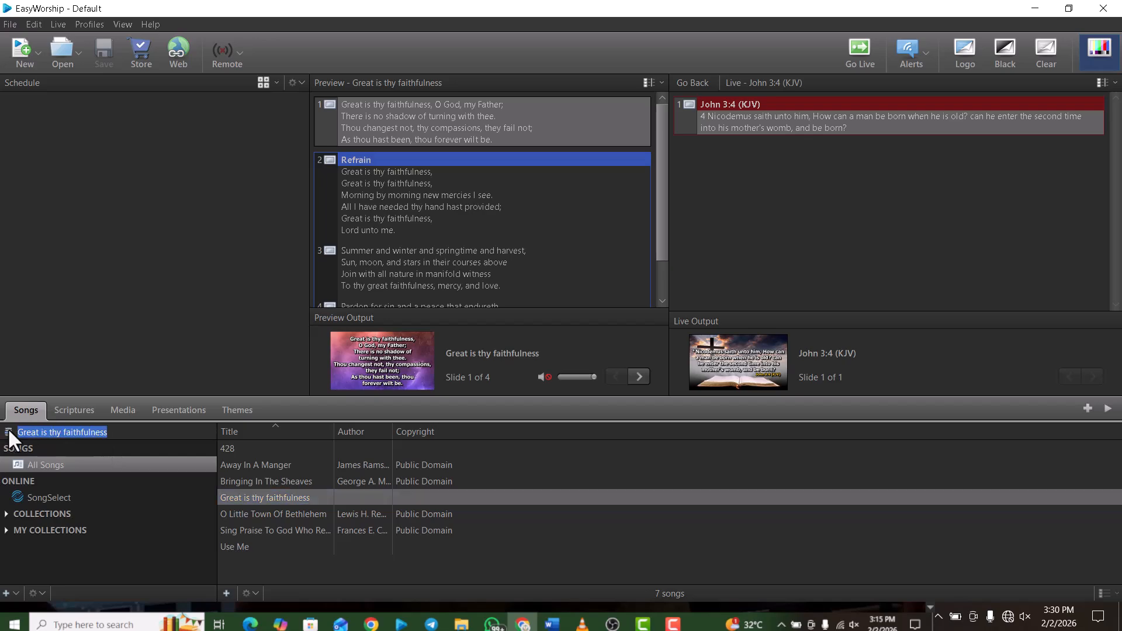
# Step: Search the KJV scriptures for the words "in him was ligh", send John 1:4 live and clear the search
pyautogui.click(77, 408)
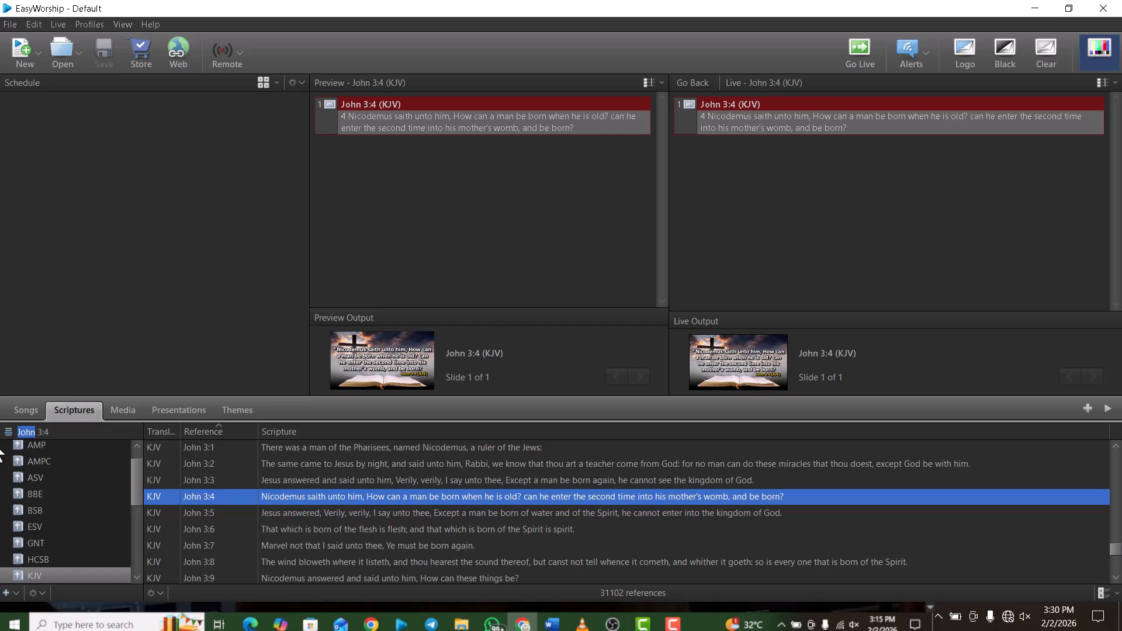
pyautogui.click(8, 432)
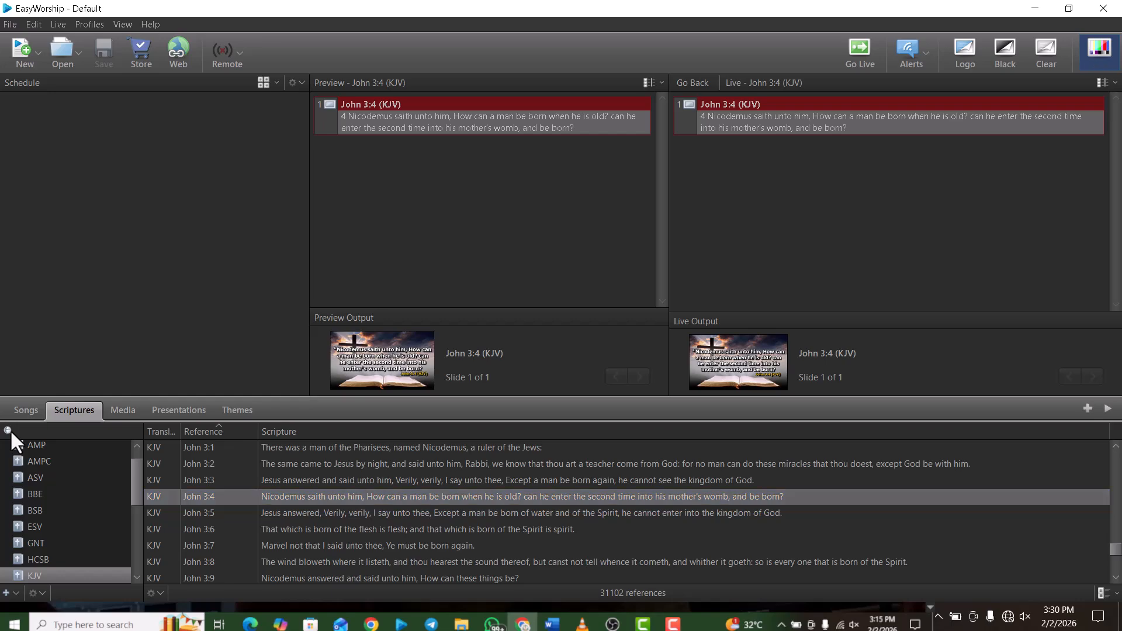
pyautogui.write('in ')
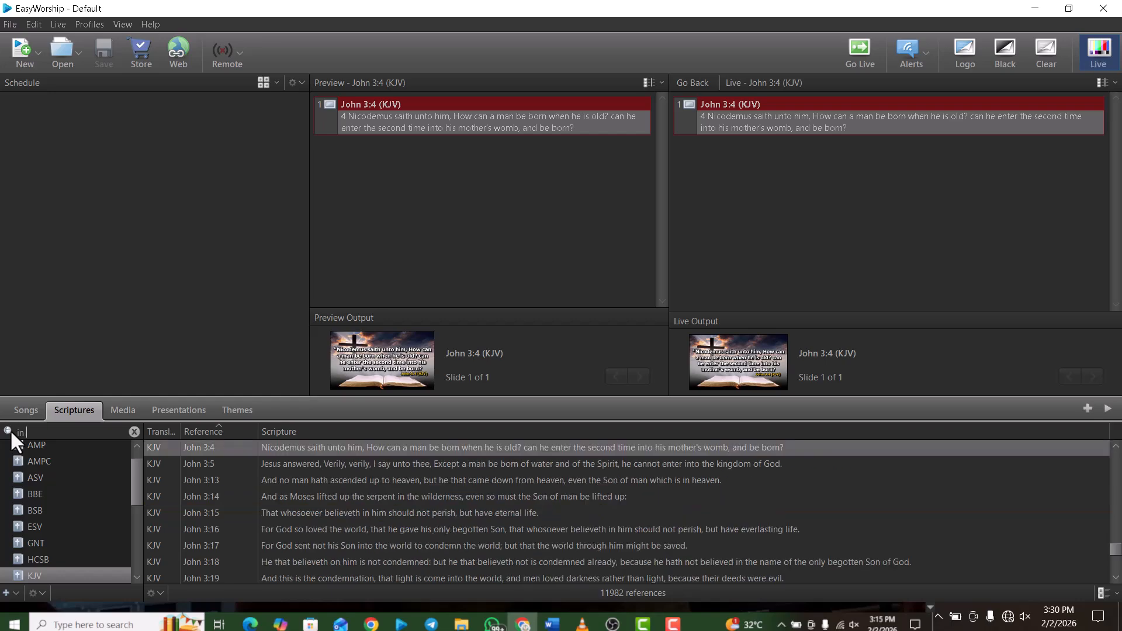
pyautogui.write('him was ligh')
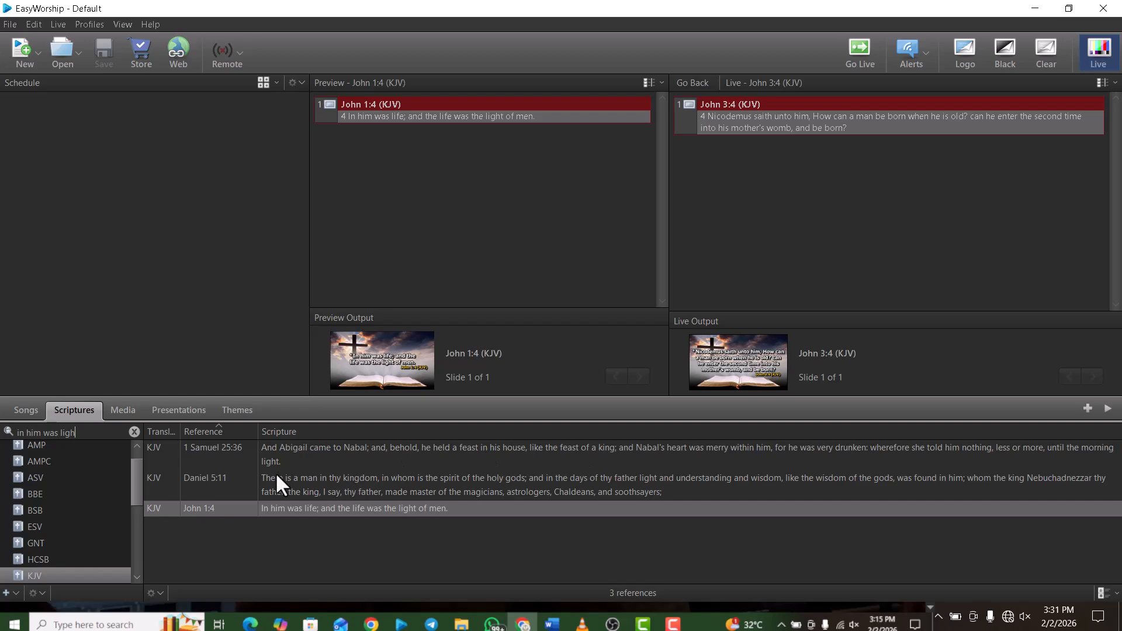
pyautogui.doubleClick(265, 507)
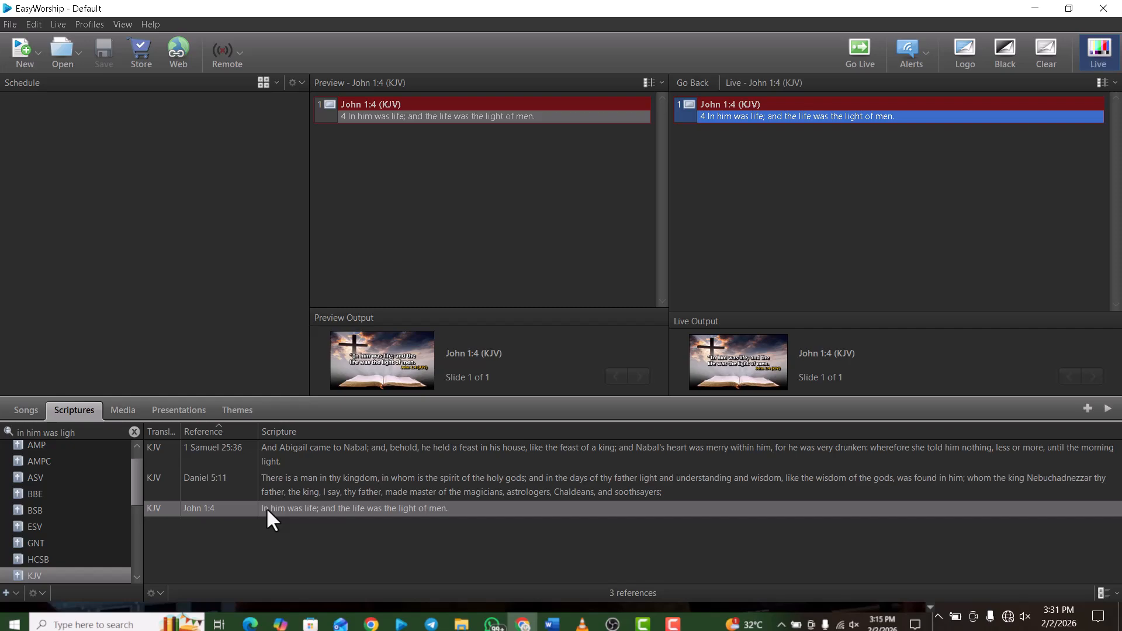
pyautogui.click(130, 431)
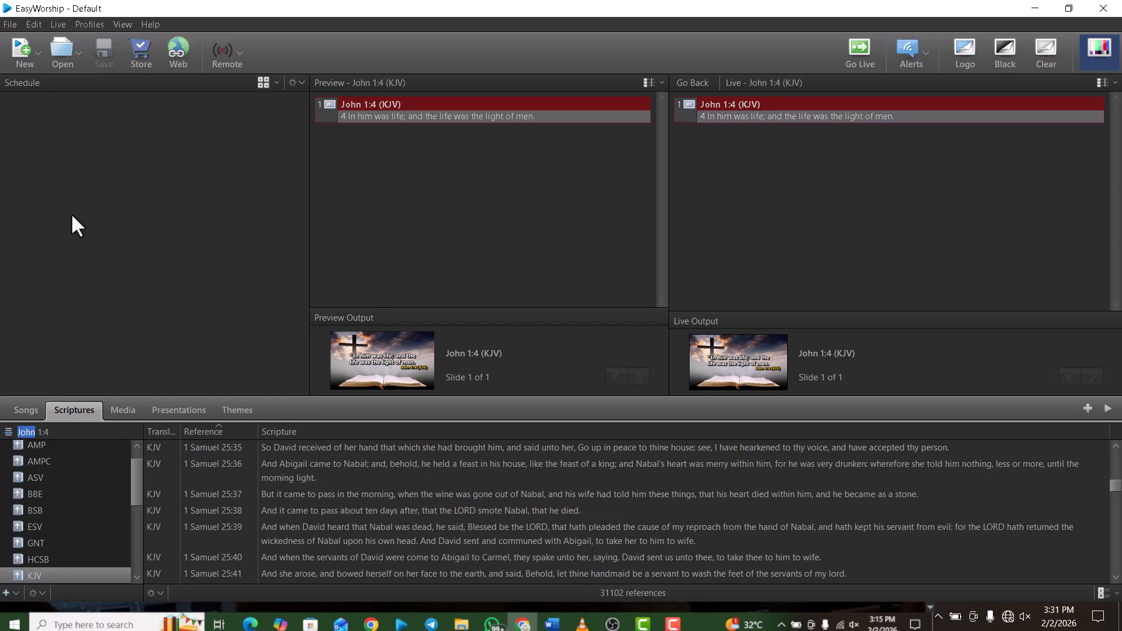
pyautogui.click(37, 23)
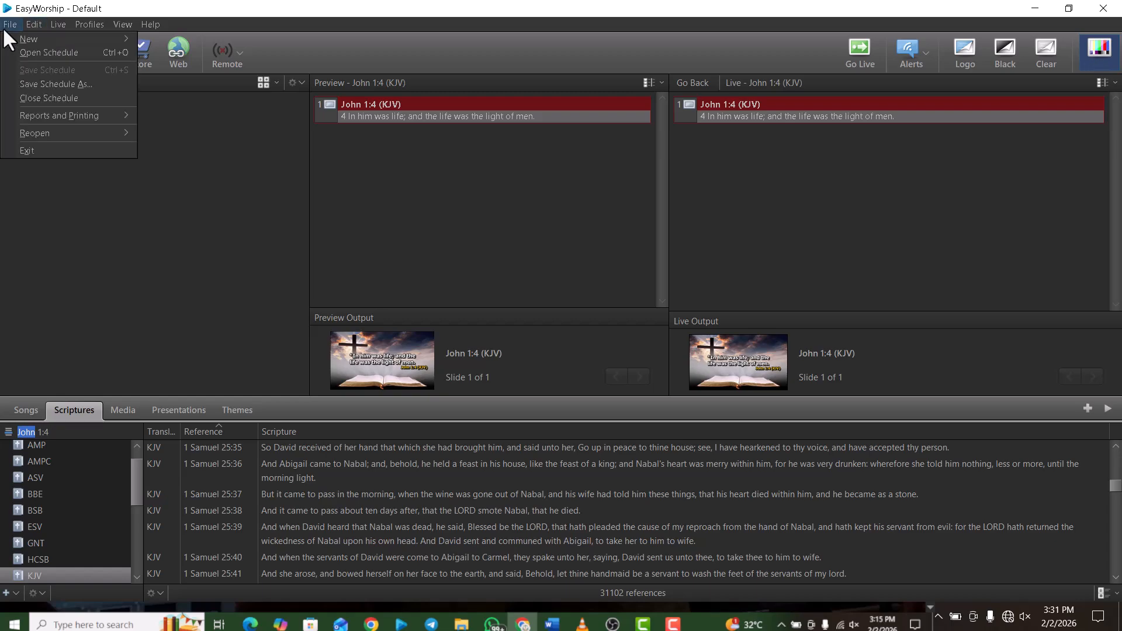
pyautogui.moveTo(56, 20)
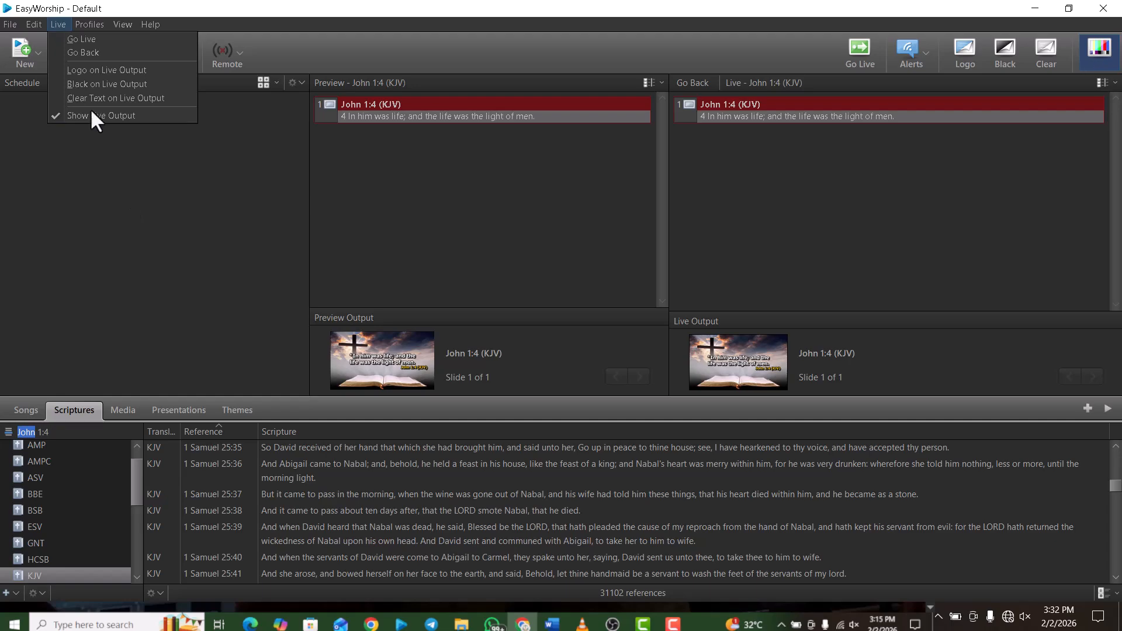
pyautogui.click(153, 210)
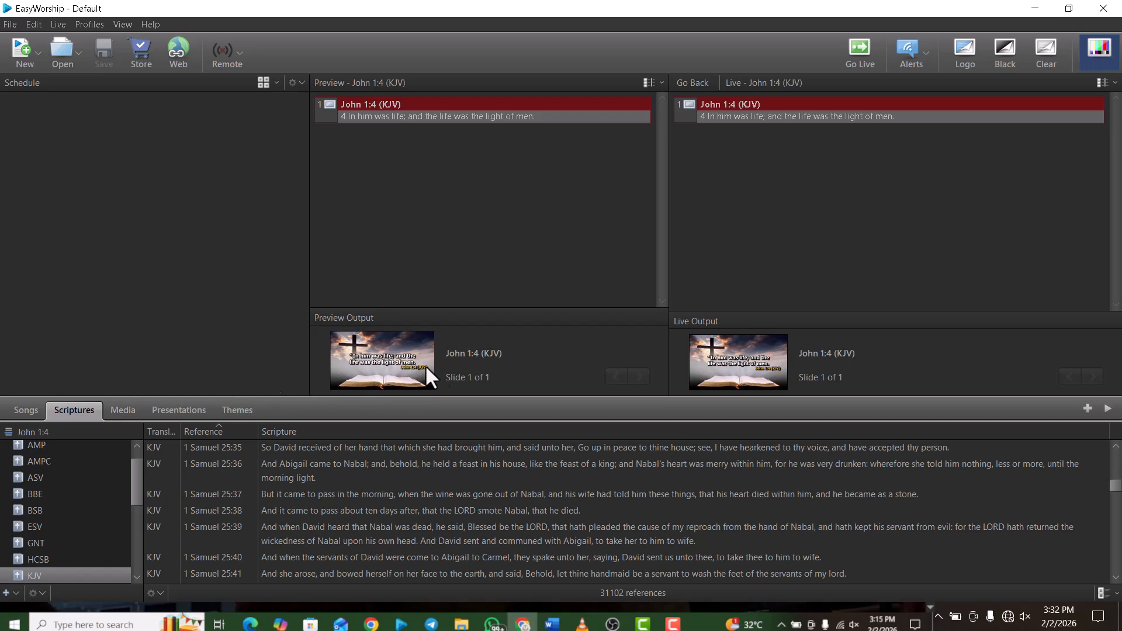
# Step: Select 1 Samuel 25:35 in the KJV verses and send it to the live output
pyautogui.click(217, 452)
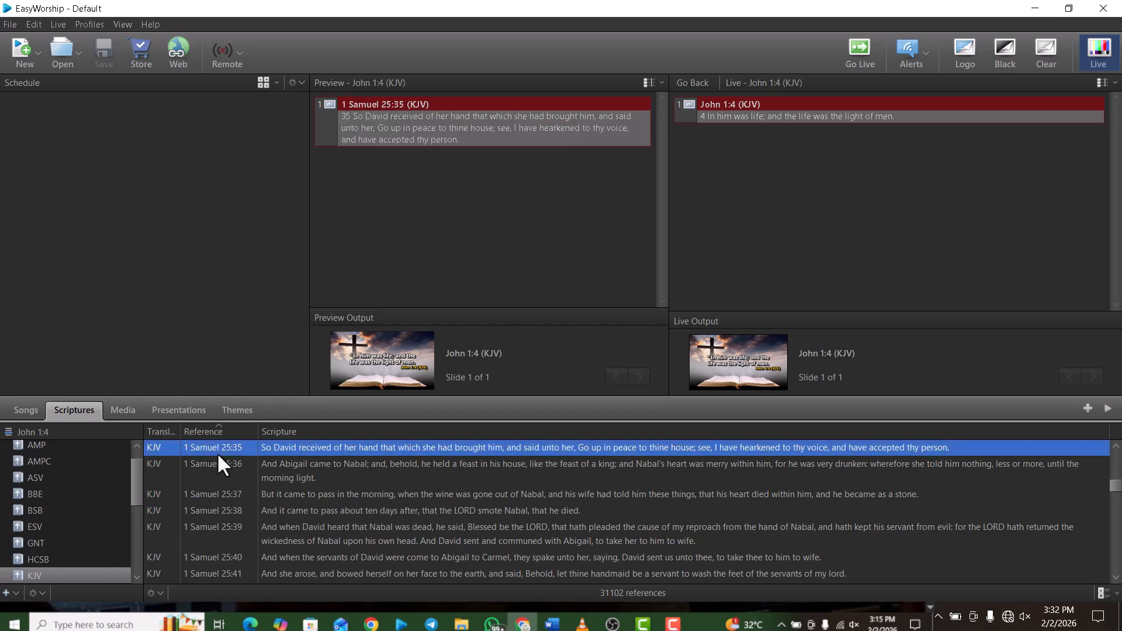
pyautogui.doubleClick(367, 371)
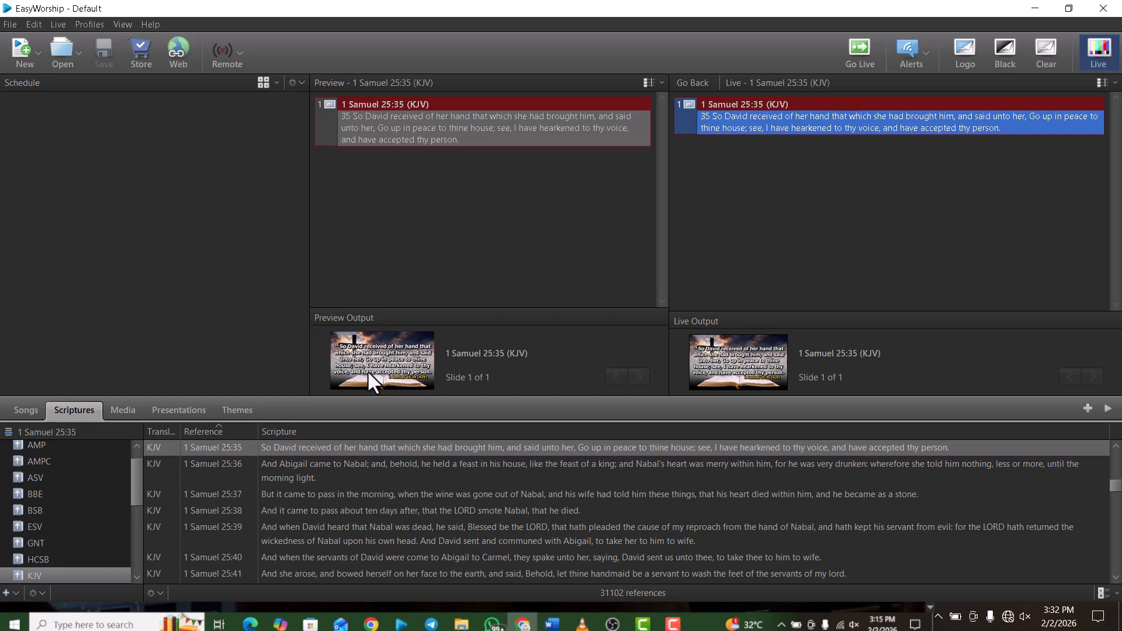
# Step: Send the "GS" image from the media library to the live output
pyautogui.click(128, 410)
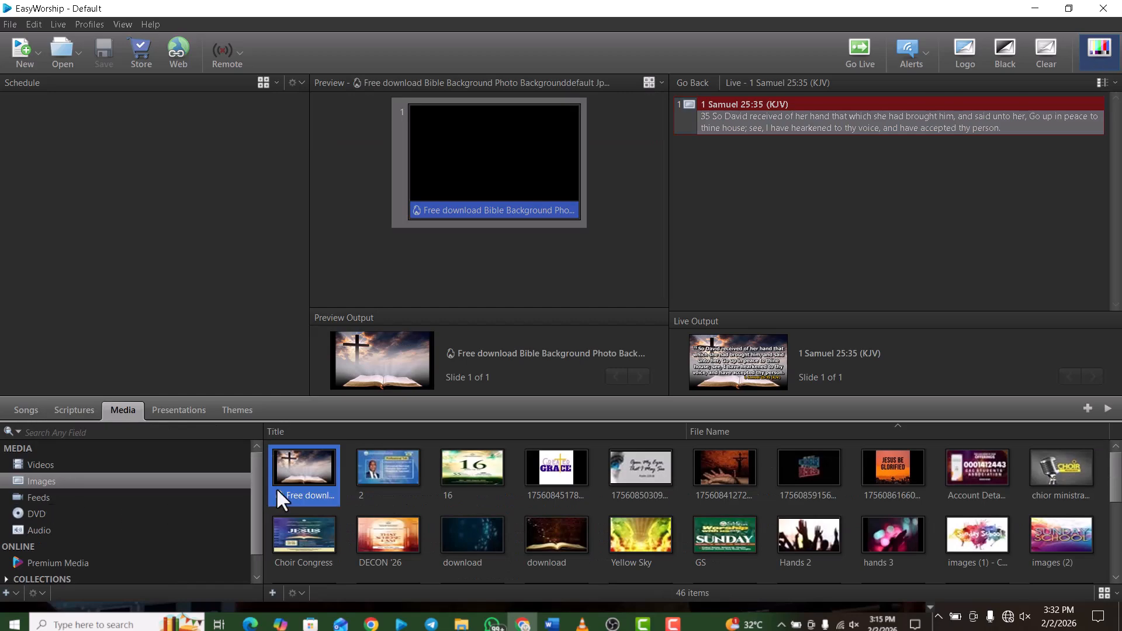
pyautogui.click(716, 535)
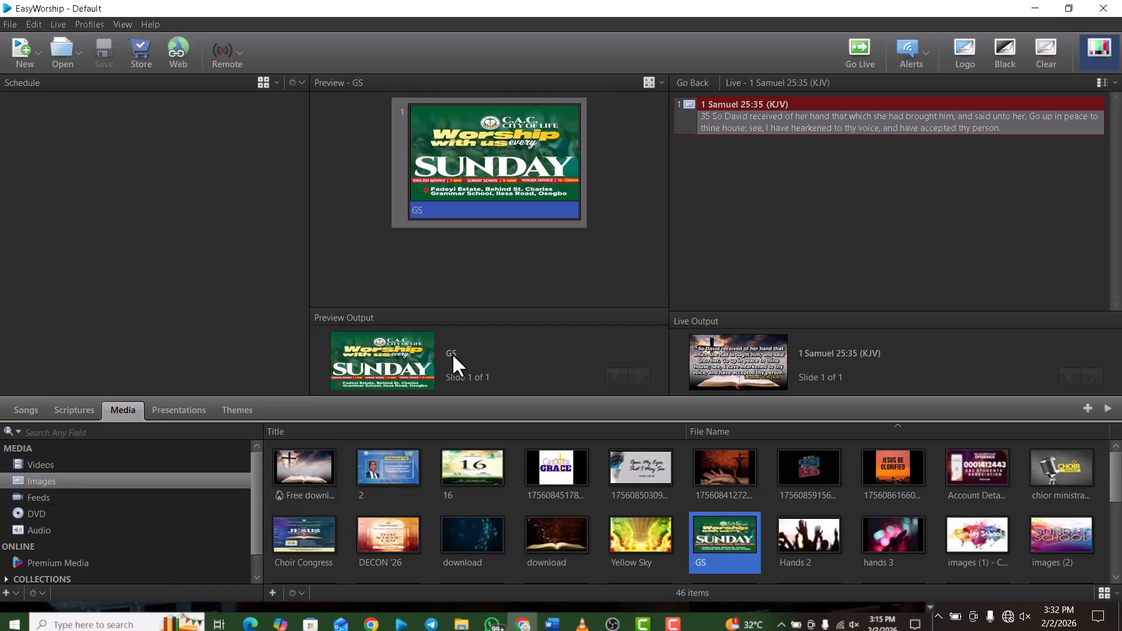
pyautogui.click(408, 363)
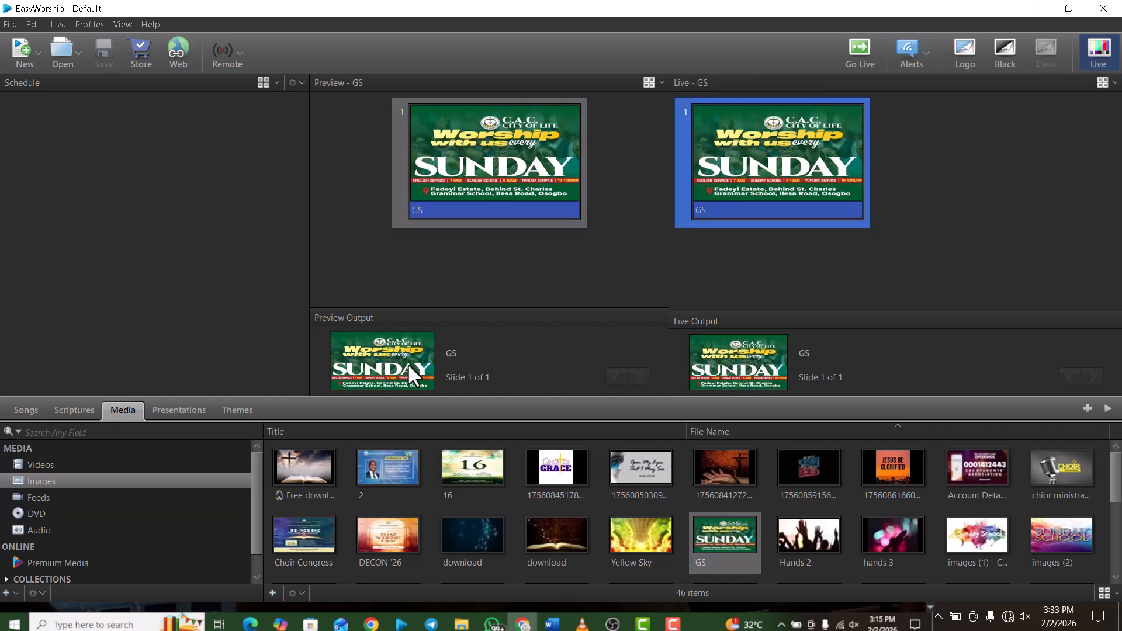
# Step: Set the "GS" image from the media library as the logo background
pyautogui.click(59, 410)
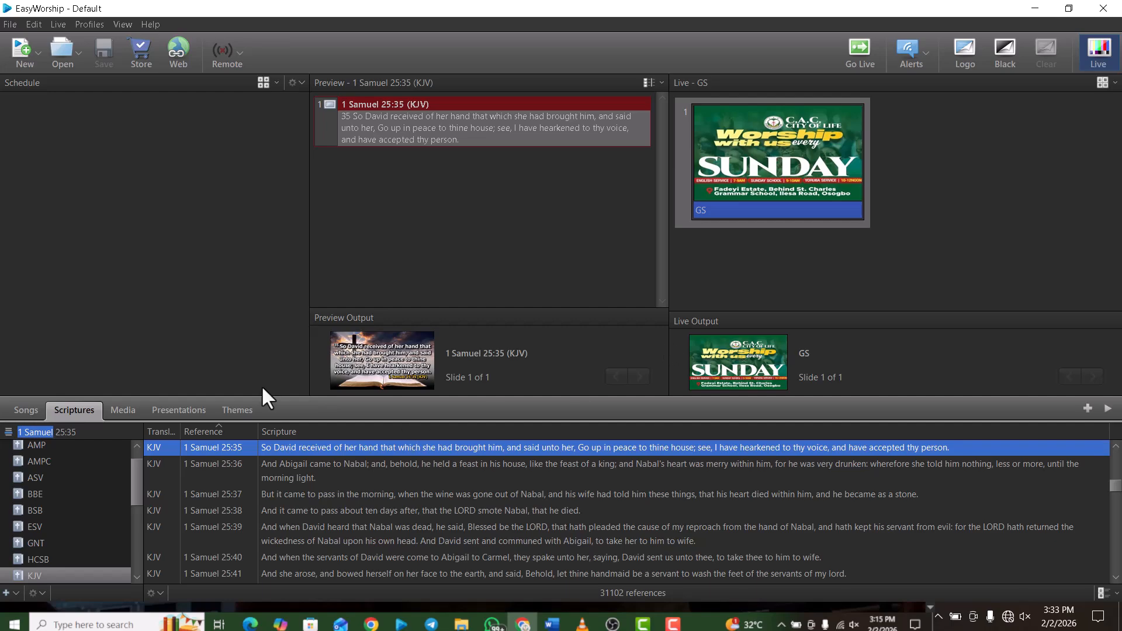
pyautogui.click(132, 405)
pyautogui.click(703, 539)
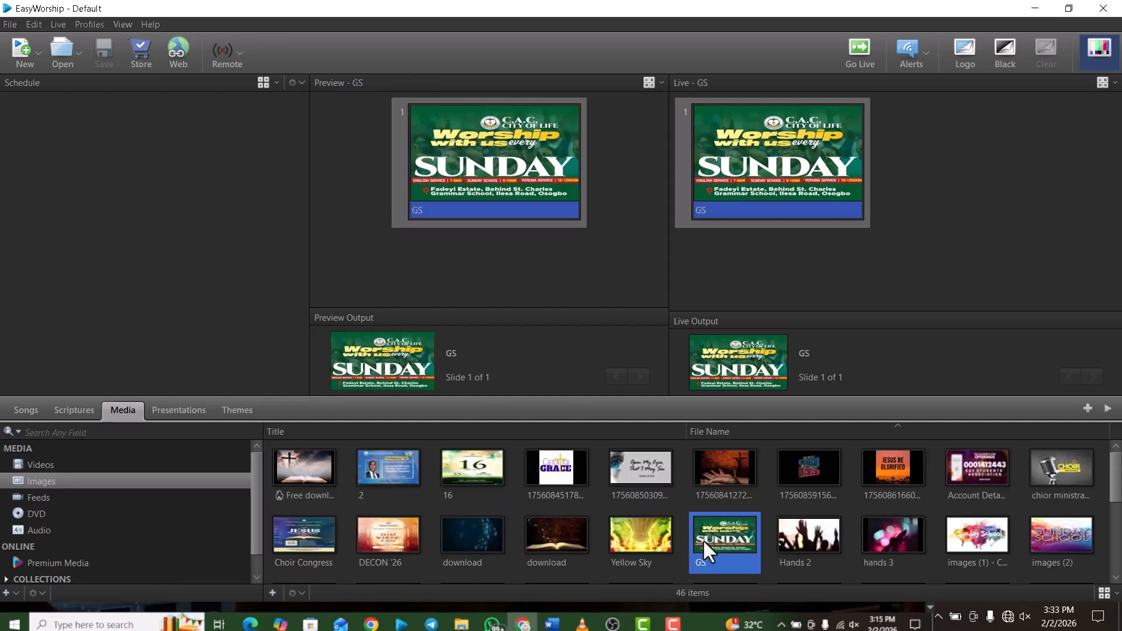
pyautogui.rightClick(707, 539)
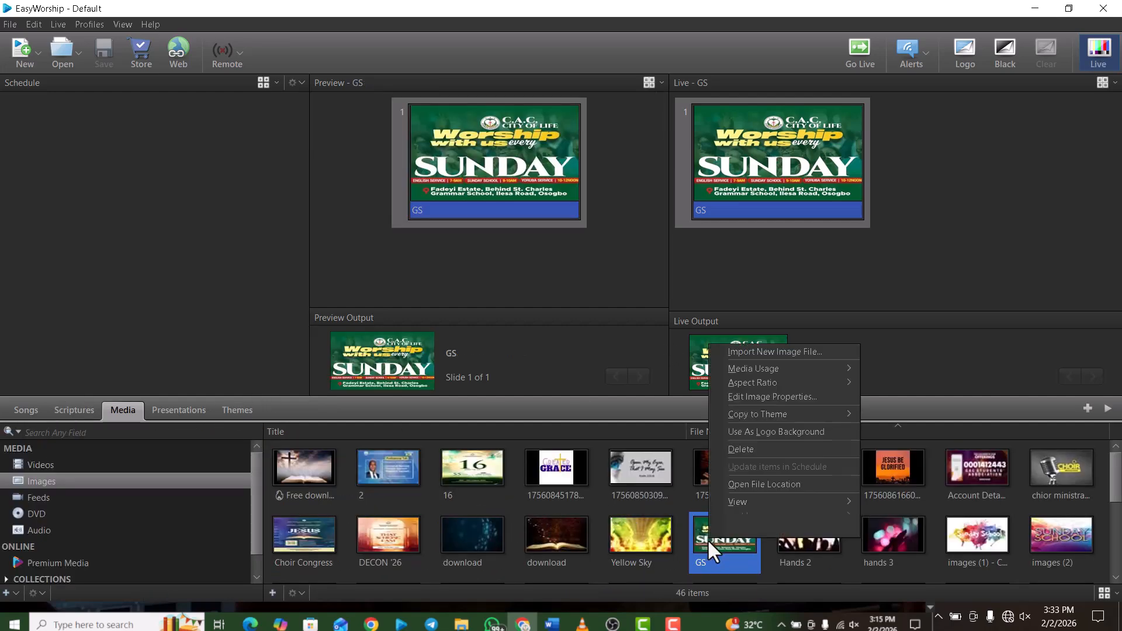
pyautogui.click(755, 432)
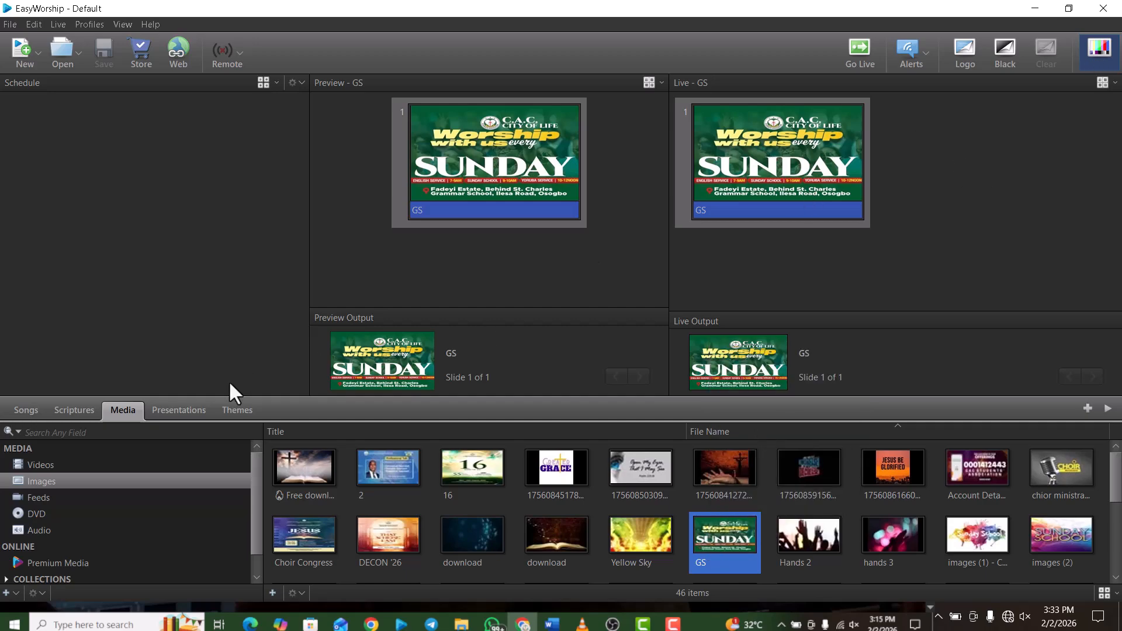
# Step: Send the refrain of "Great is thy faithfulness" live and cover the live output with the logo
pyautogui.click(85, 408)
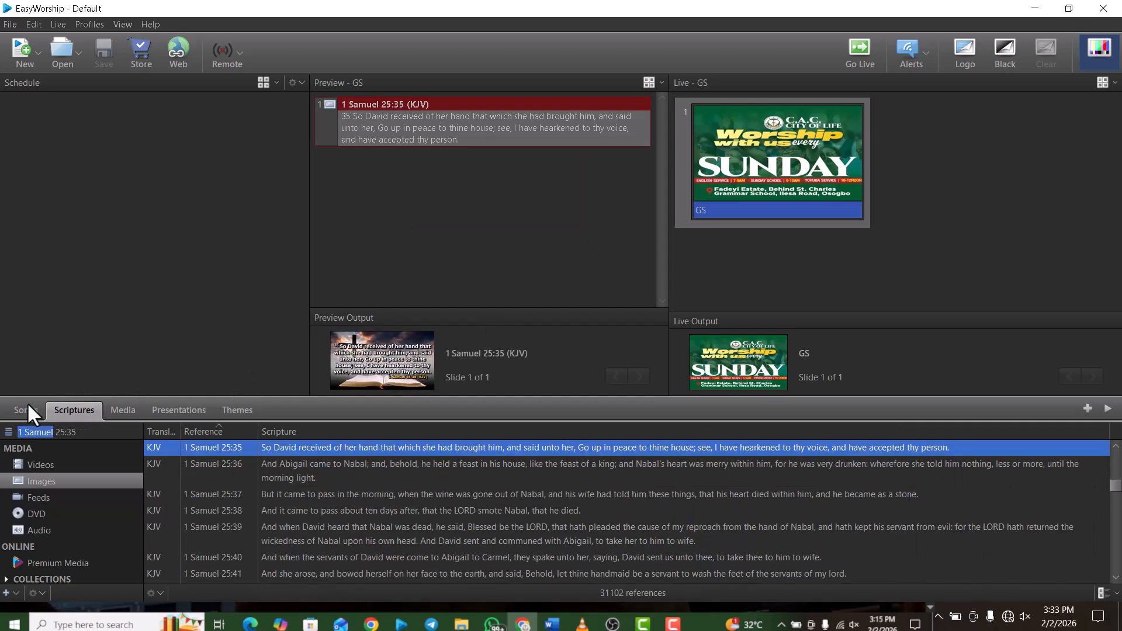
pyautogui.click(27, 404)
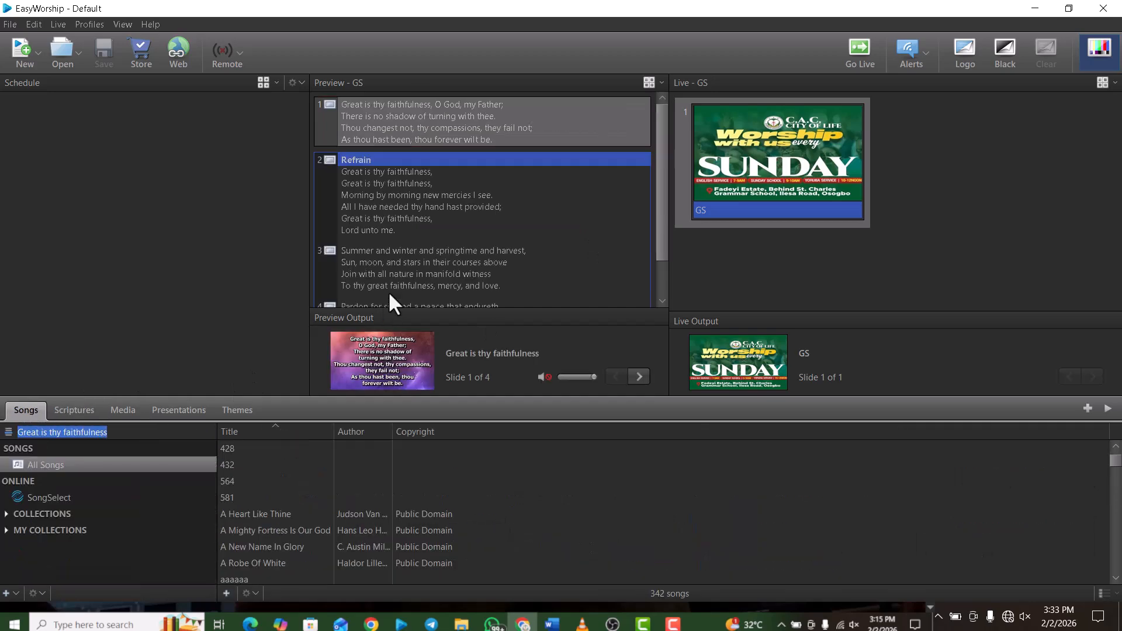
pyautogui.click(430, 180)
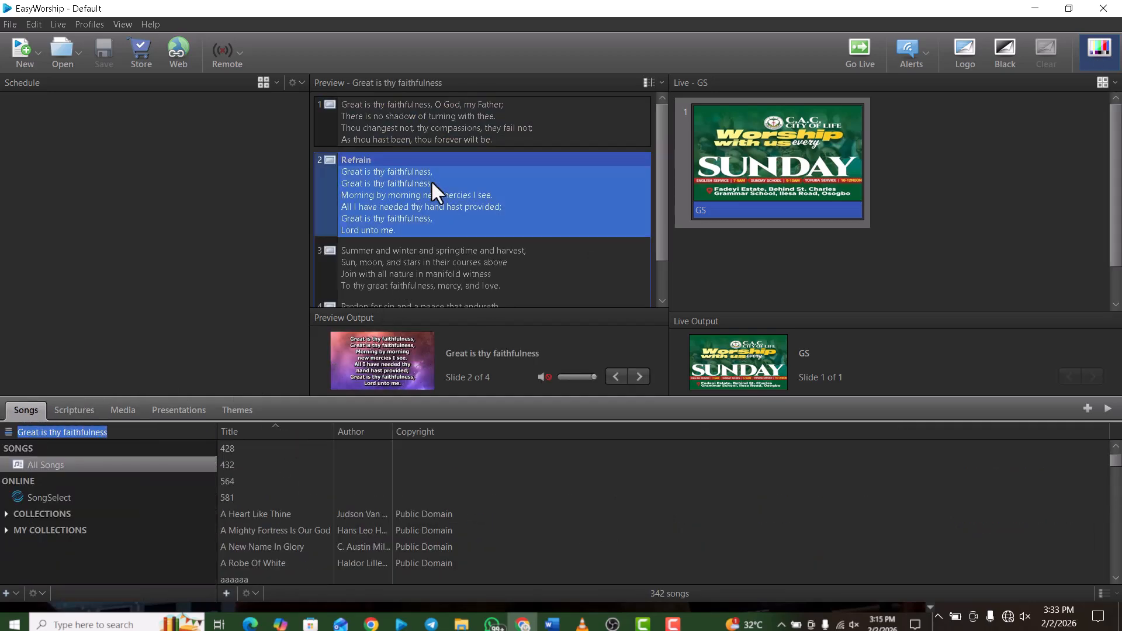
pyautogui.doubleClick(430, 180)
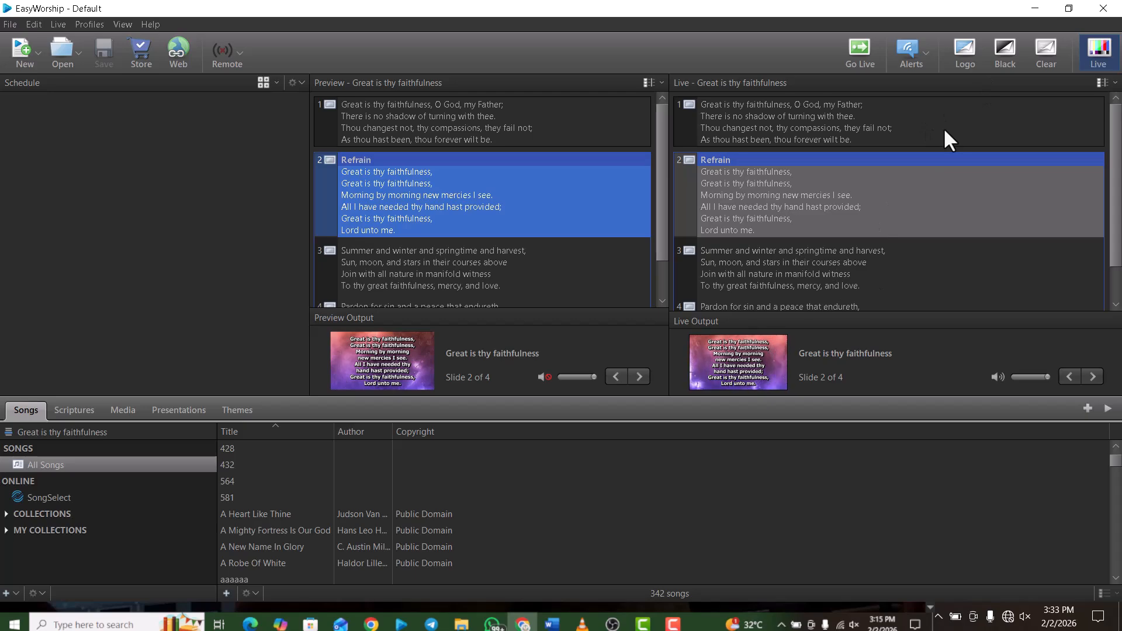
pyautogui.click(967, 61)
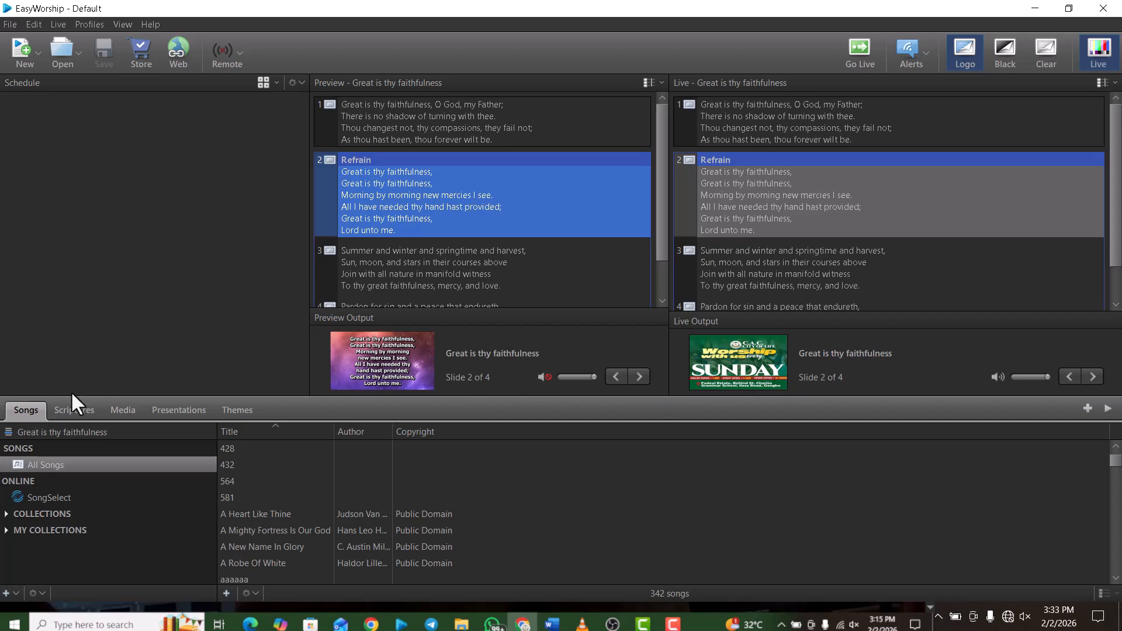
# Step: Send 1 Samuel 25:36 from the KJV verses to the live output and remove the logo covering it
pyautogui.click(74, 410)
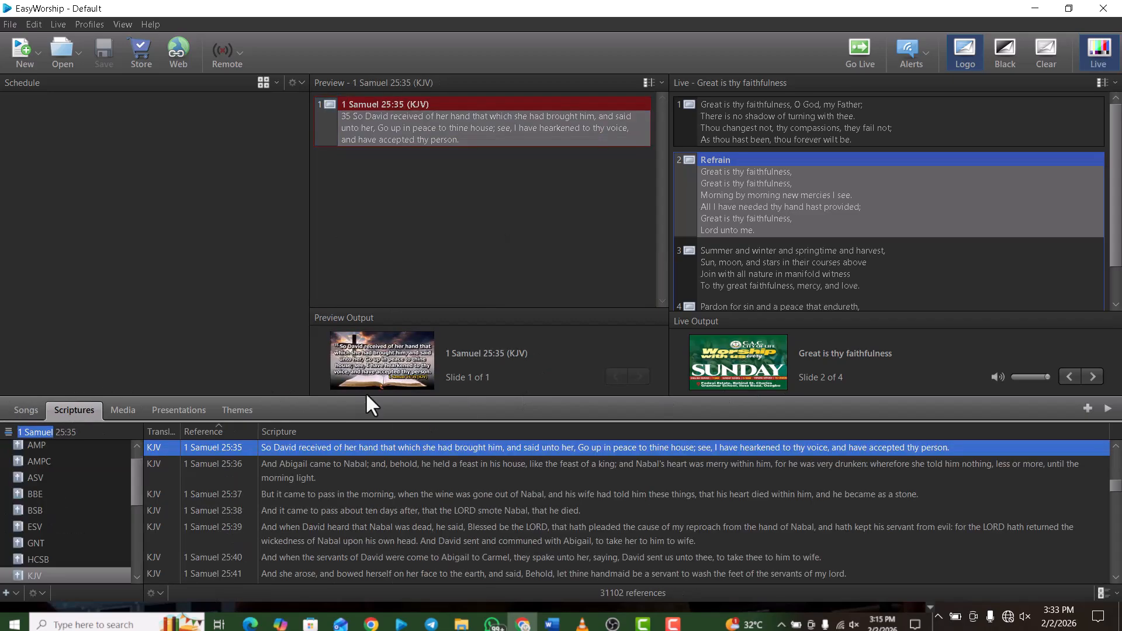
pyautogui.click(293, 475)
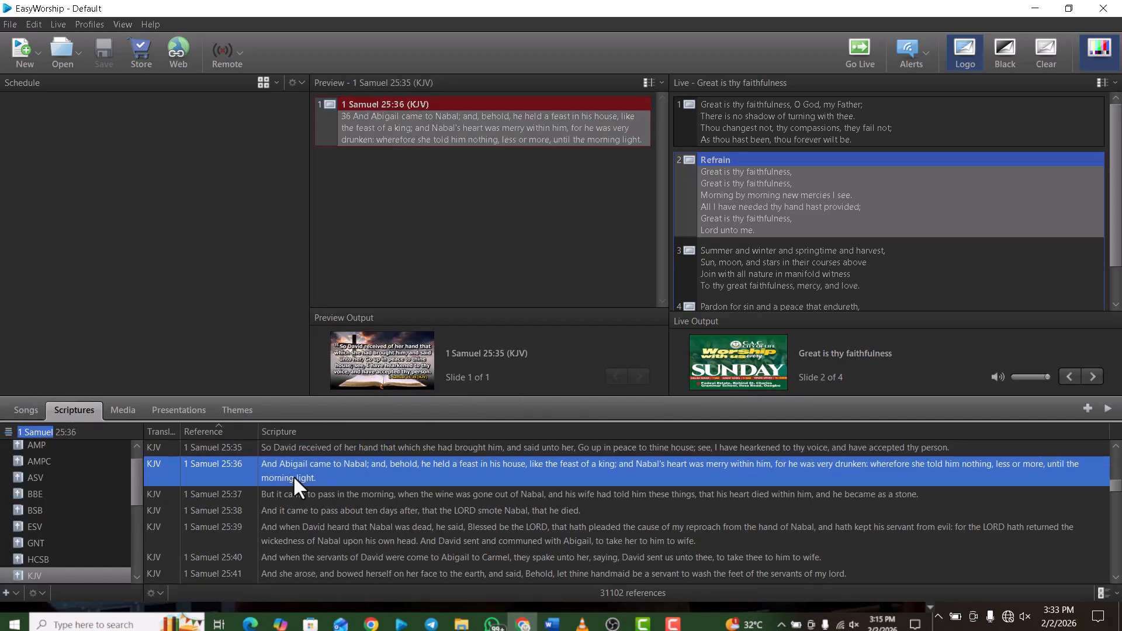
pyautogui.click(373, 373)
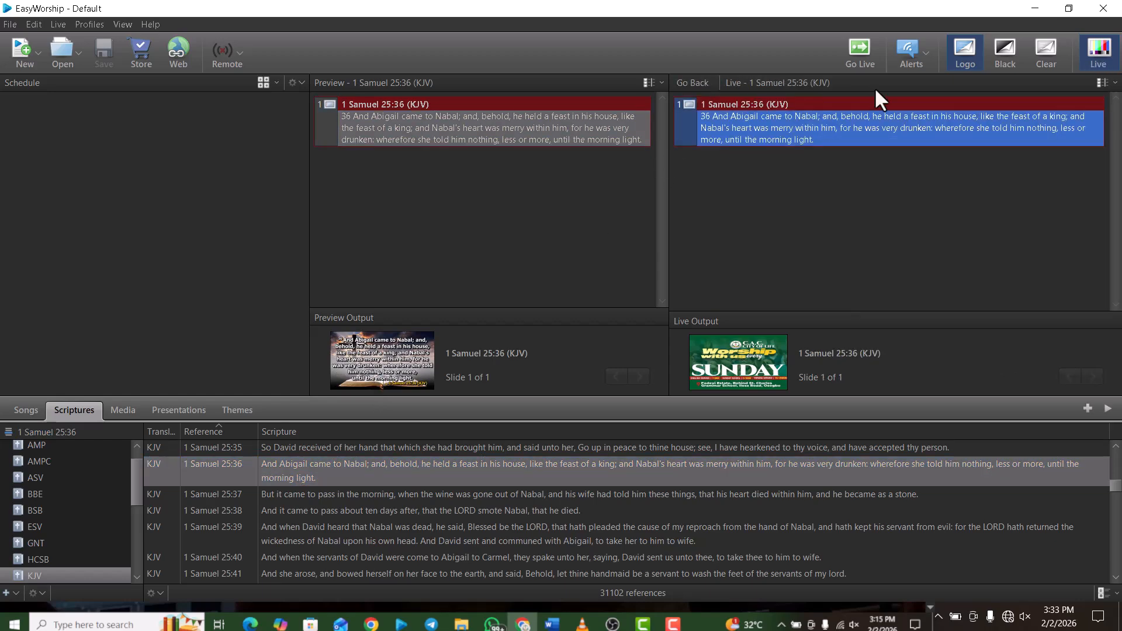
pyautogui.click(969, 53)
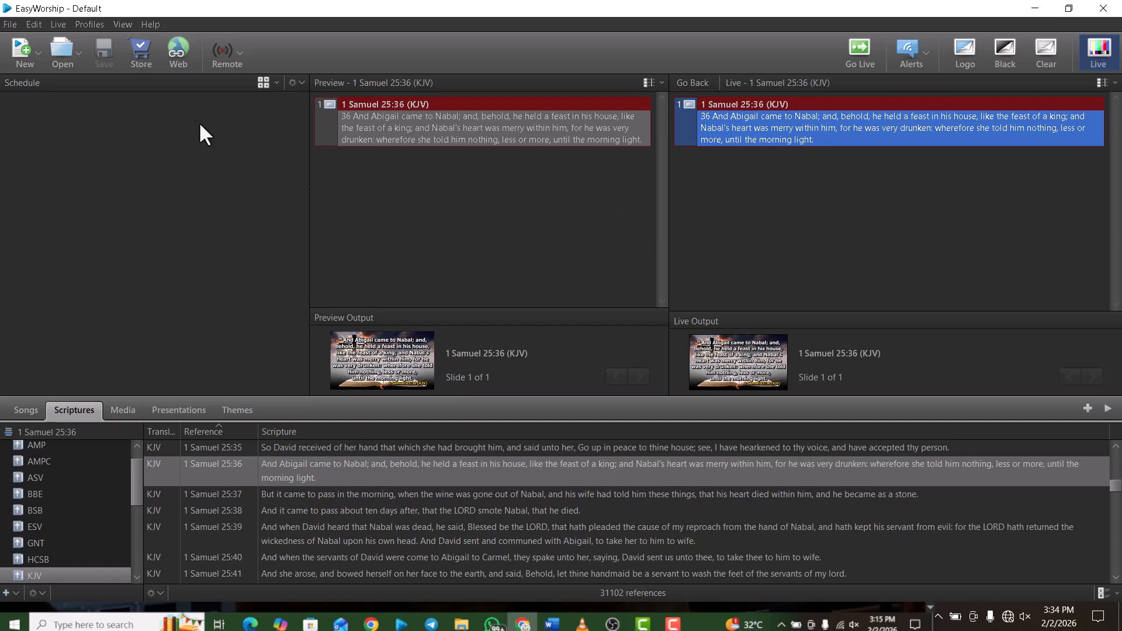
# Step: Switch the layout to Preview and Live Combined and show verse slide 3 of "Great is thy faithfulness" live
pyautogui.click(115, 25)
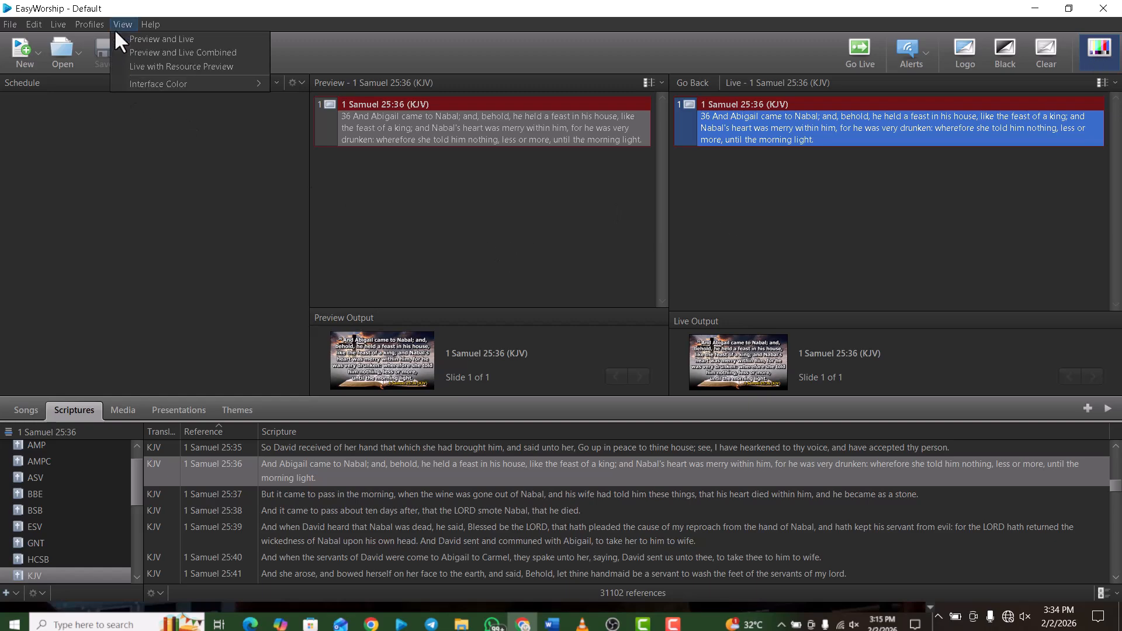
pyautogui.click(138, 54)
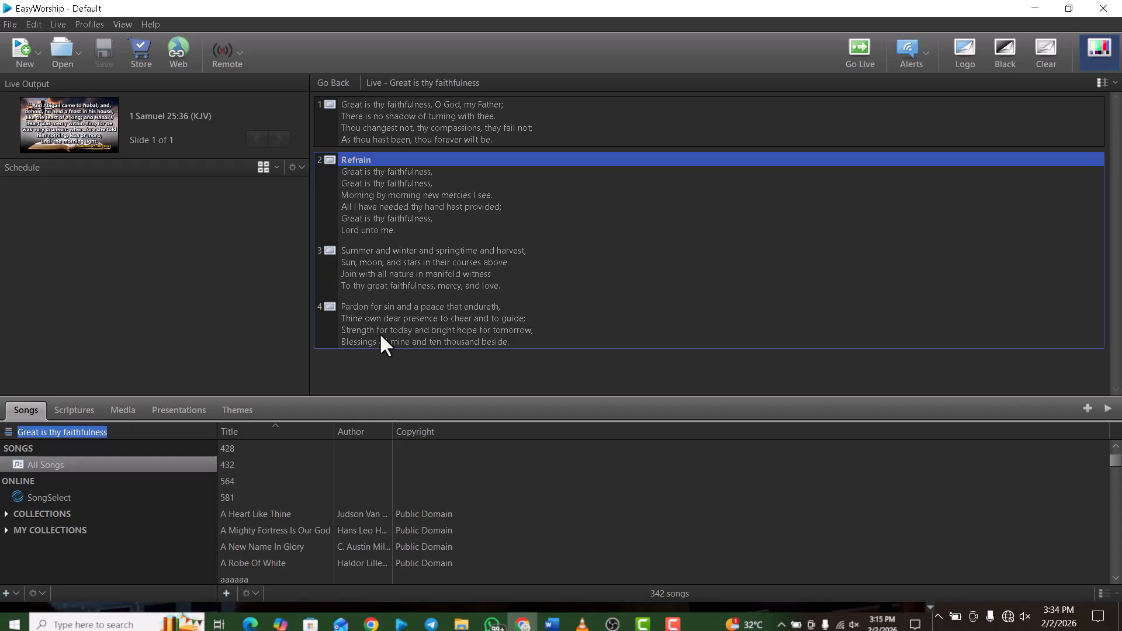
pyautogui.click(342, 257)
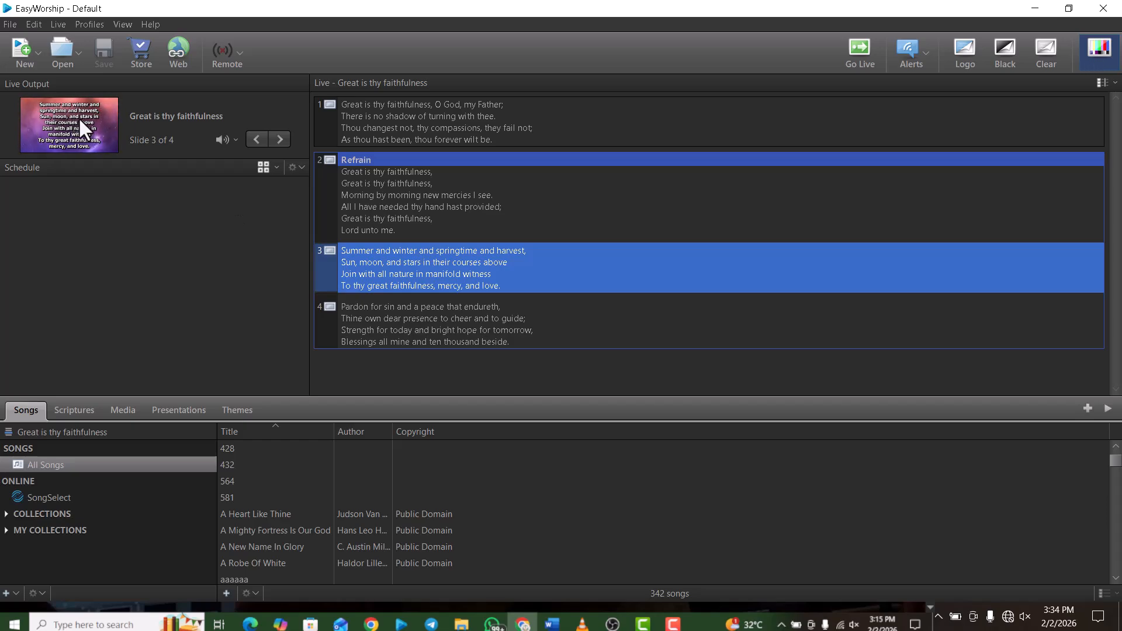
# Step: Restore the Preview and Live layout and send slide 4 of "Great is thy faithfulness" from the preview to the live output
pyautogui.click(121, 26)
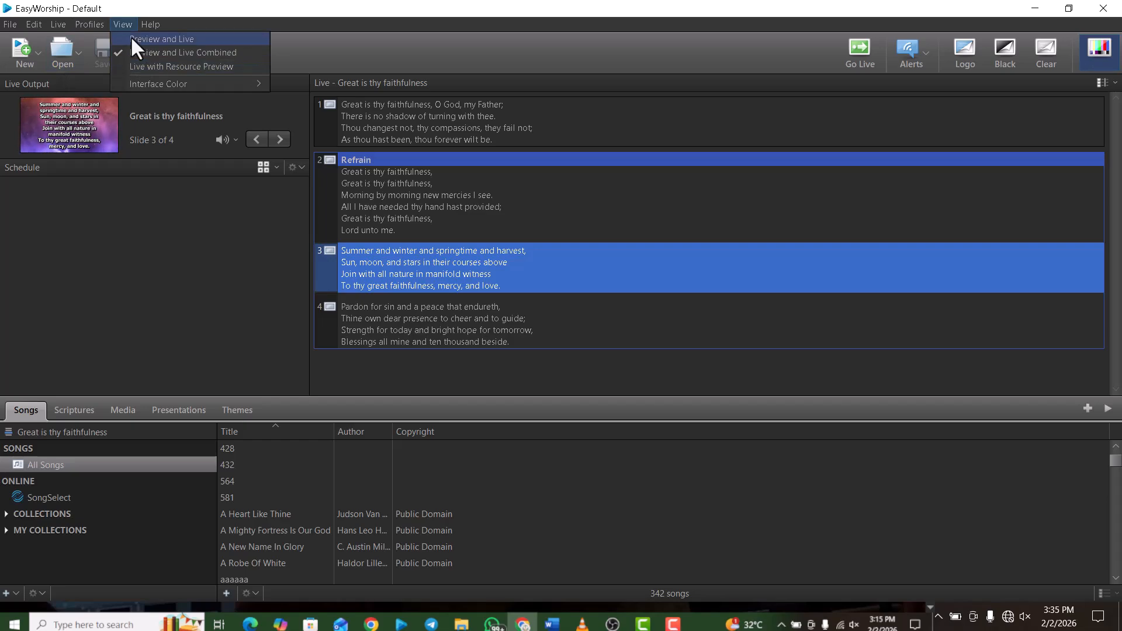
pyautogui.click(131, 37)
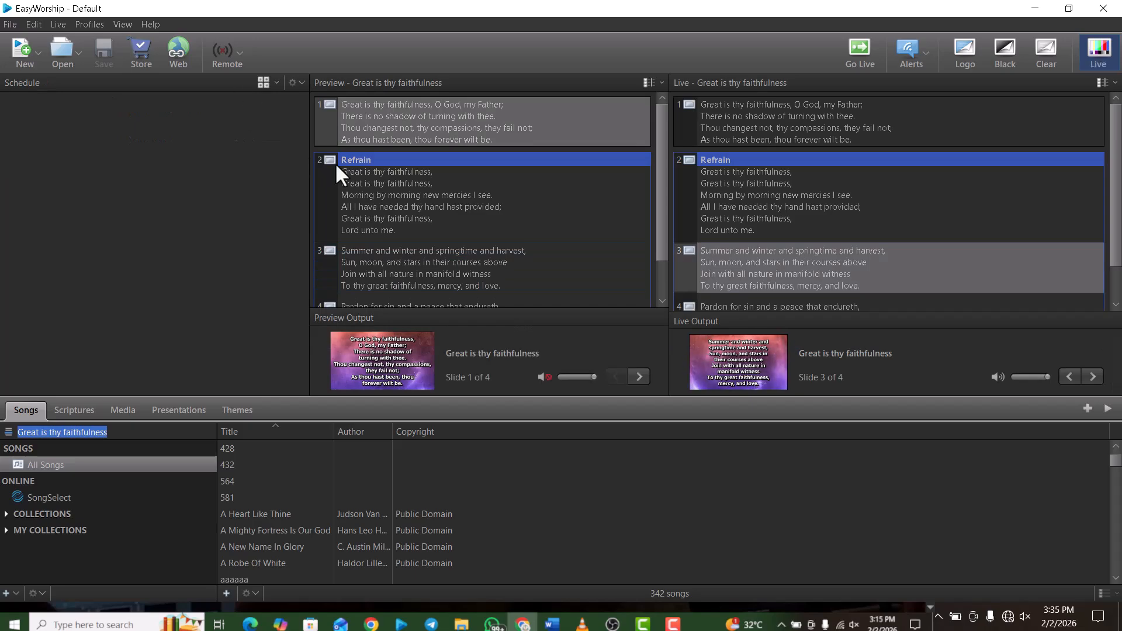
pyautogui.click(487, 278)
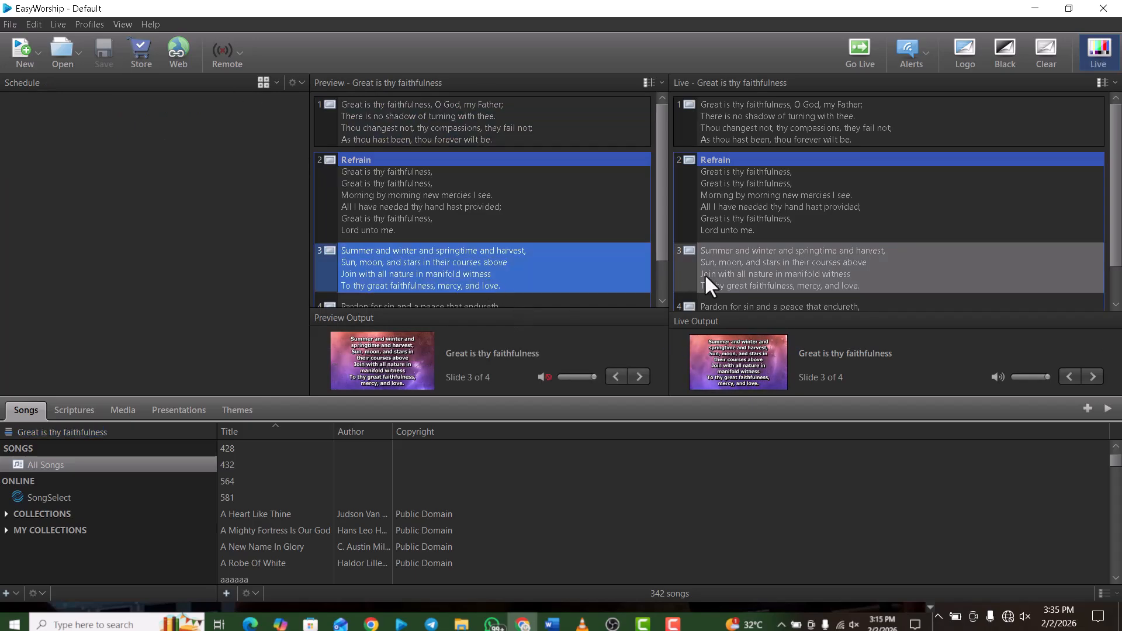
pyautogui.click(663, 287)
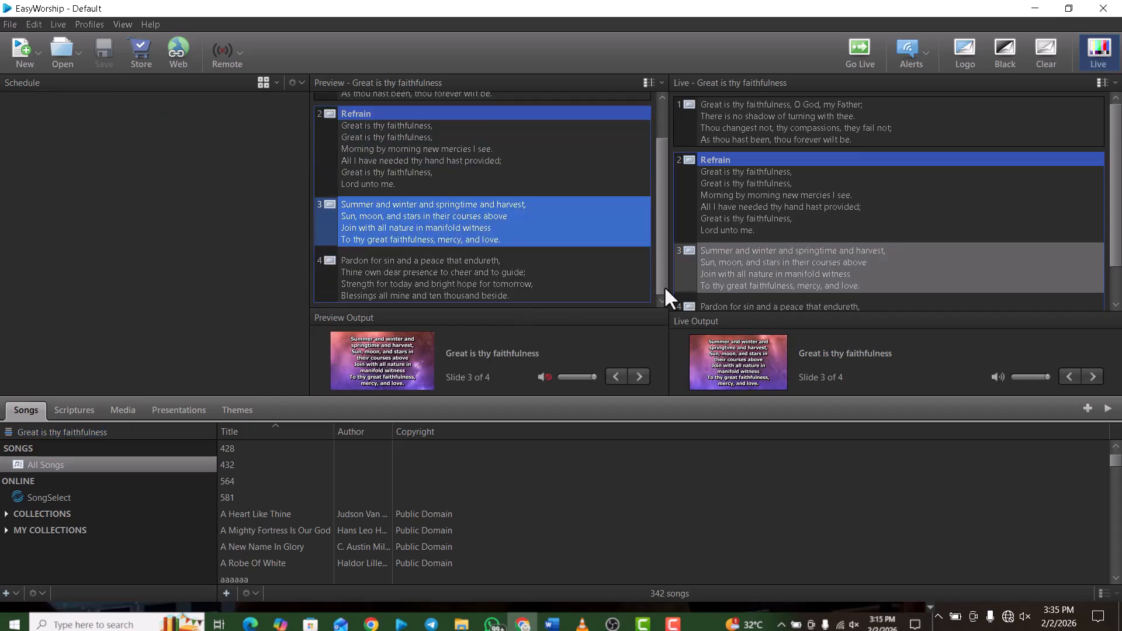
pyautogui.click(516, 279)
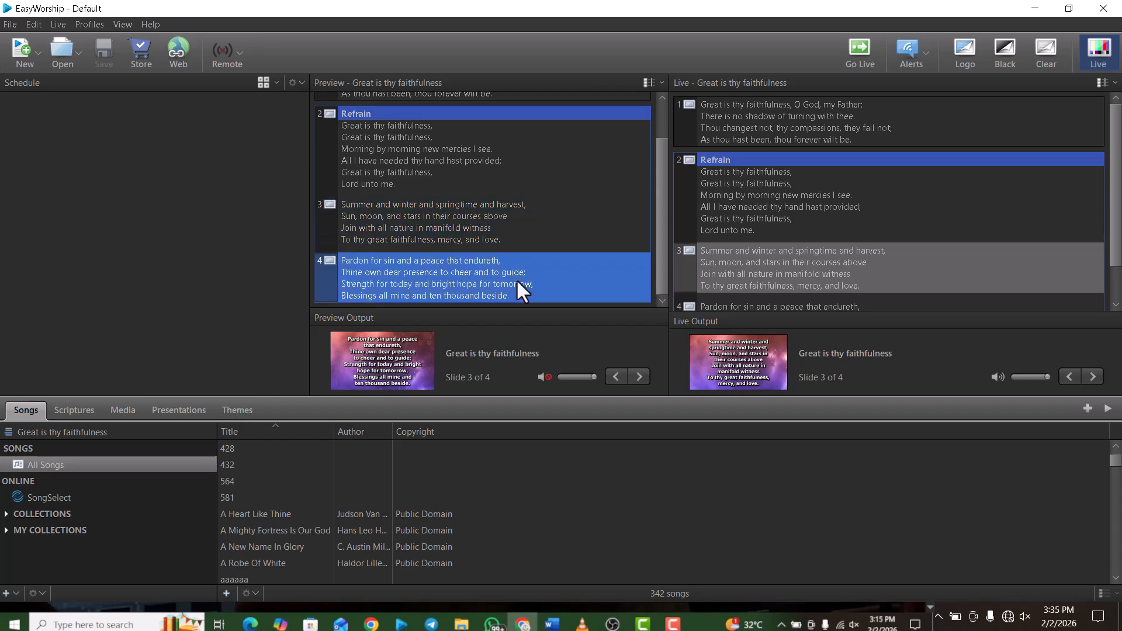
pyautogui.doubleClick(550, 284)
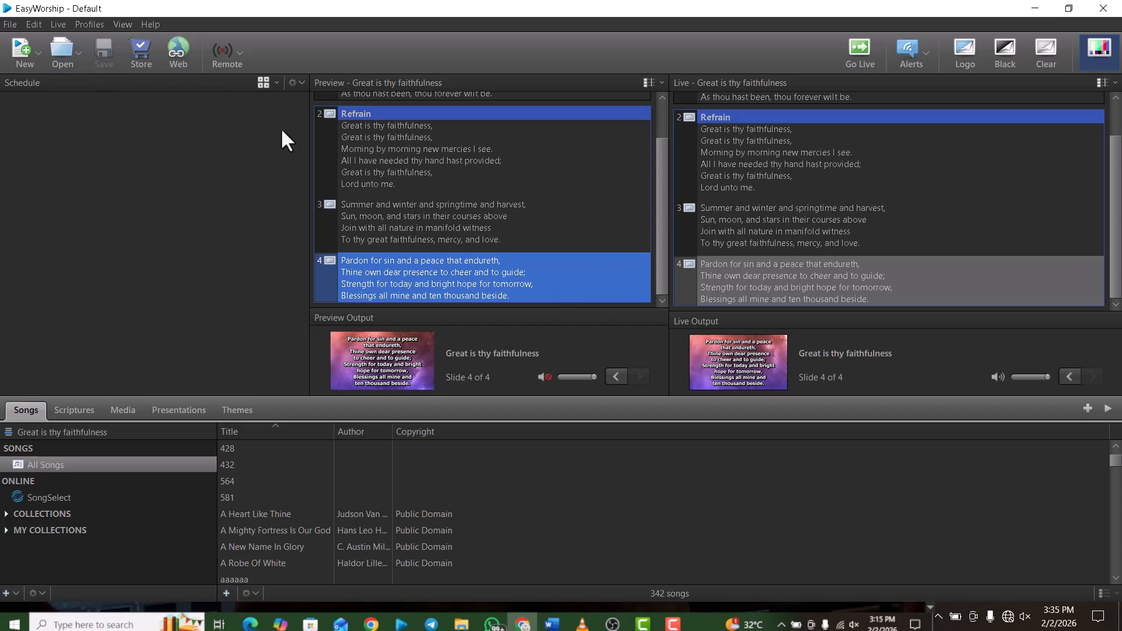
pyautogui.click(114, 25)
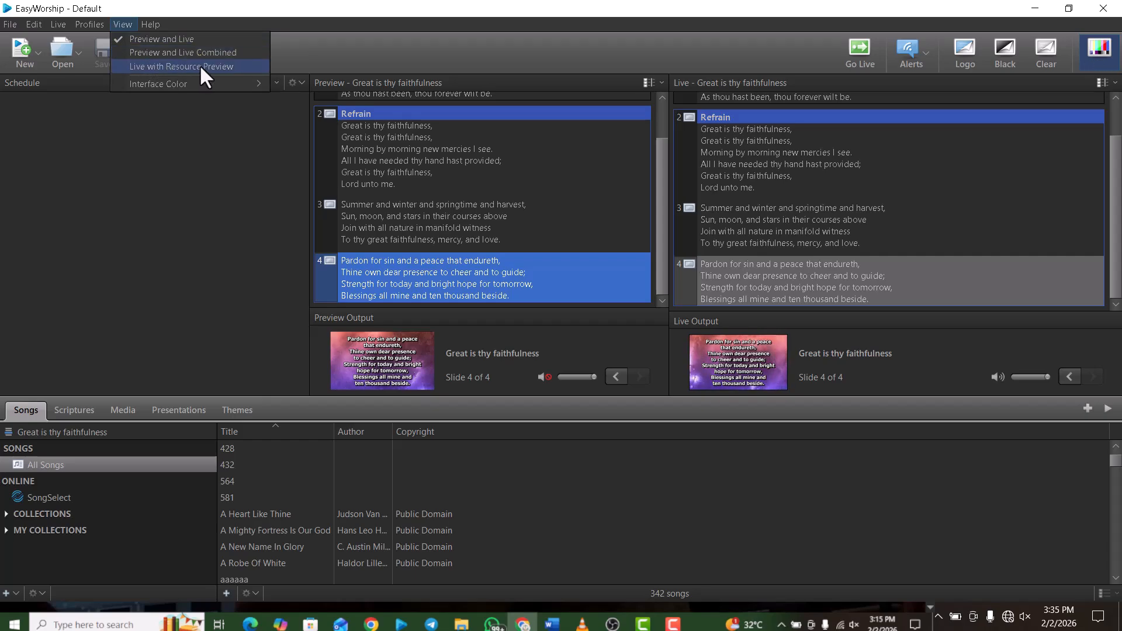
pyautogui.click(176, 203)
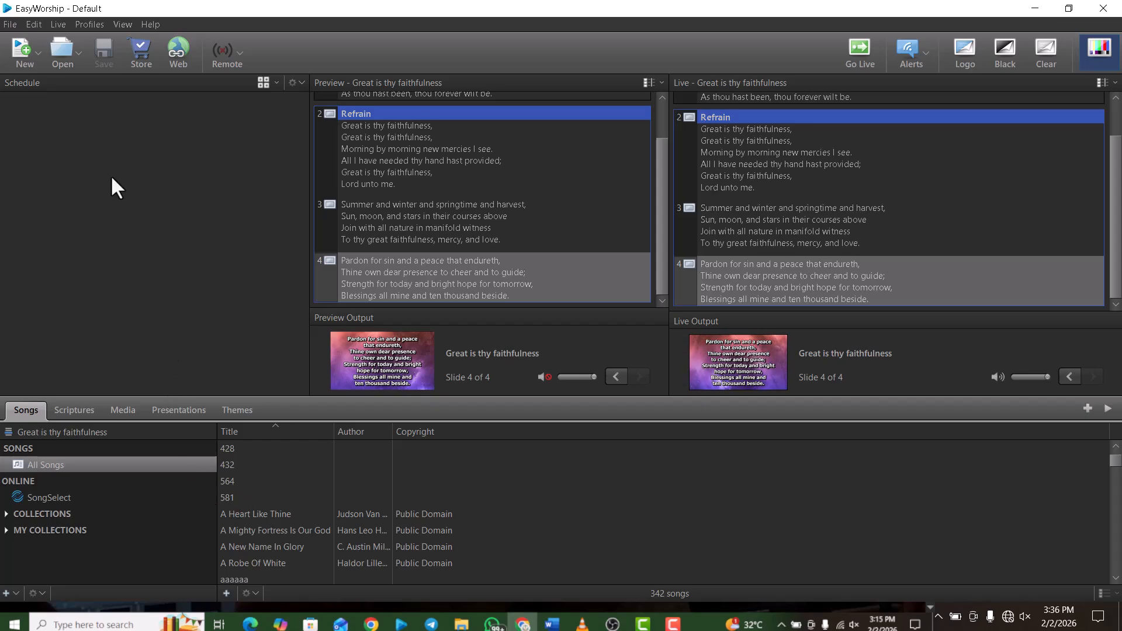
pyautogui.click(19, 62)
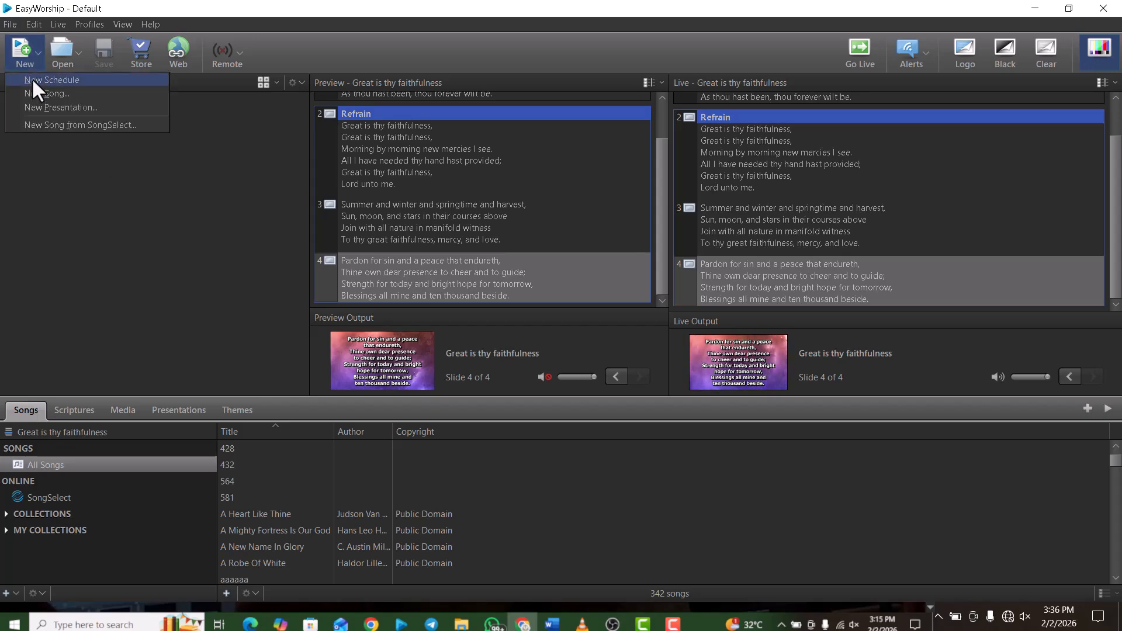
pyautogui.click(112, 241)
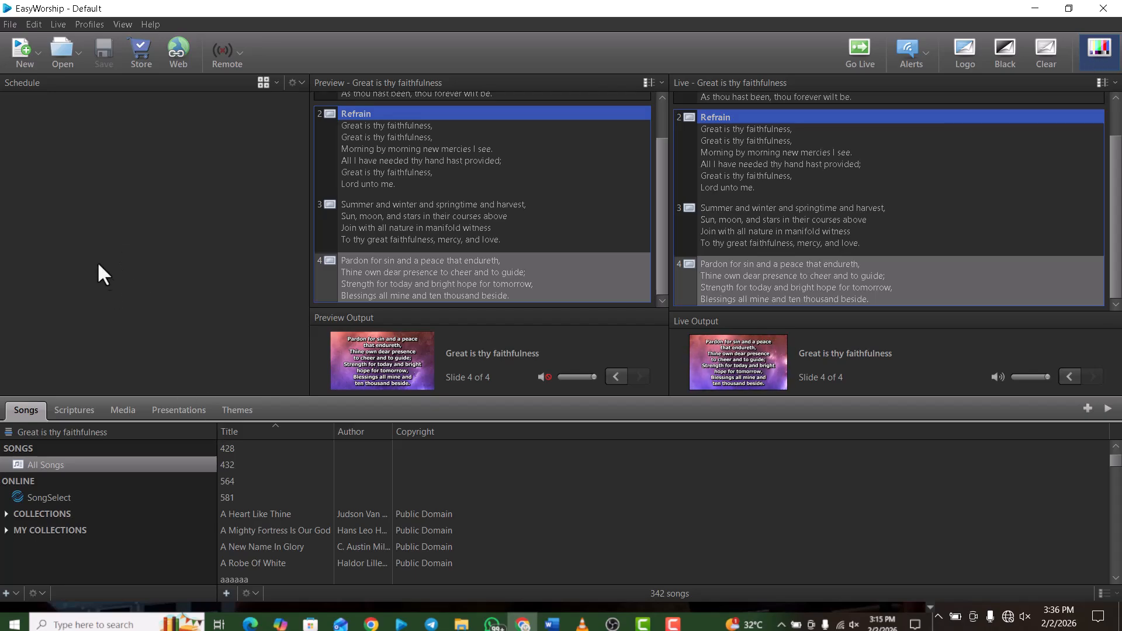
# Step: Create a new schedule and add the song "A Heart Like Thine" to it
pyautogui.click(16, 53)
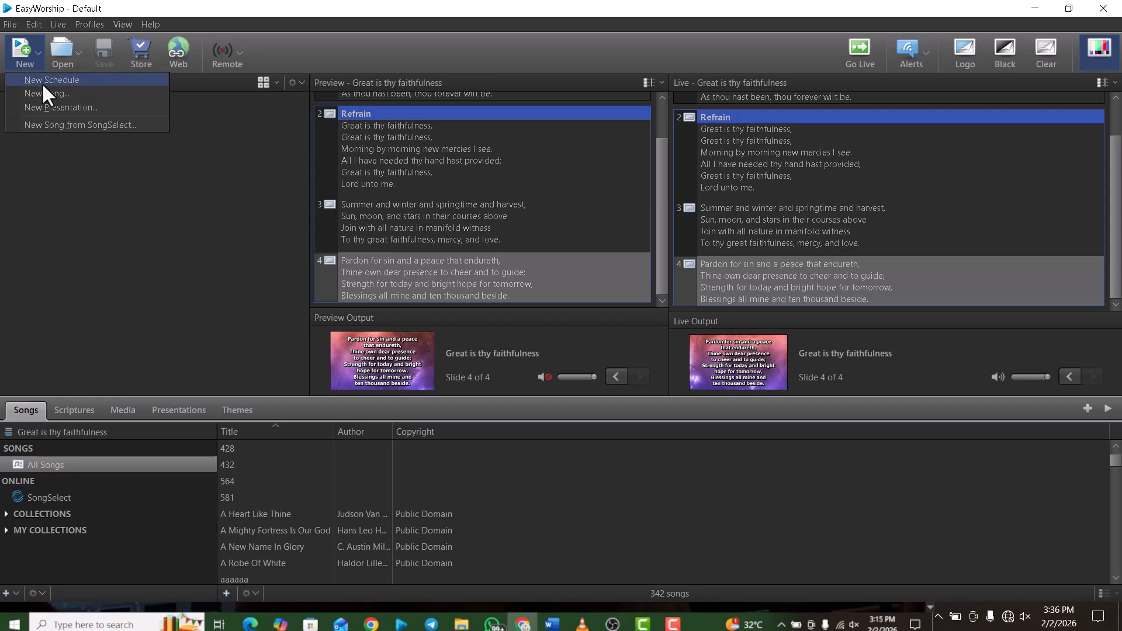
pyautogui.click(41, 82)
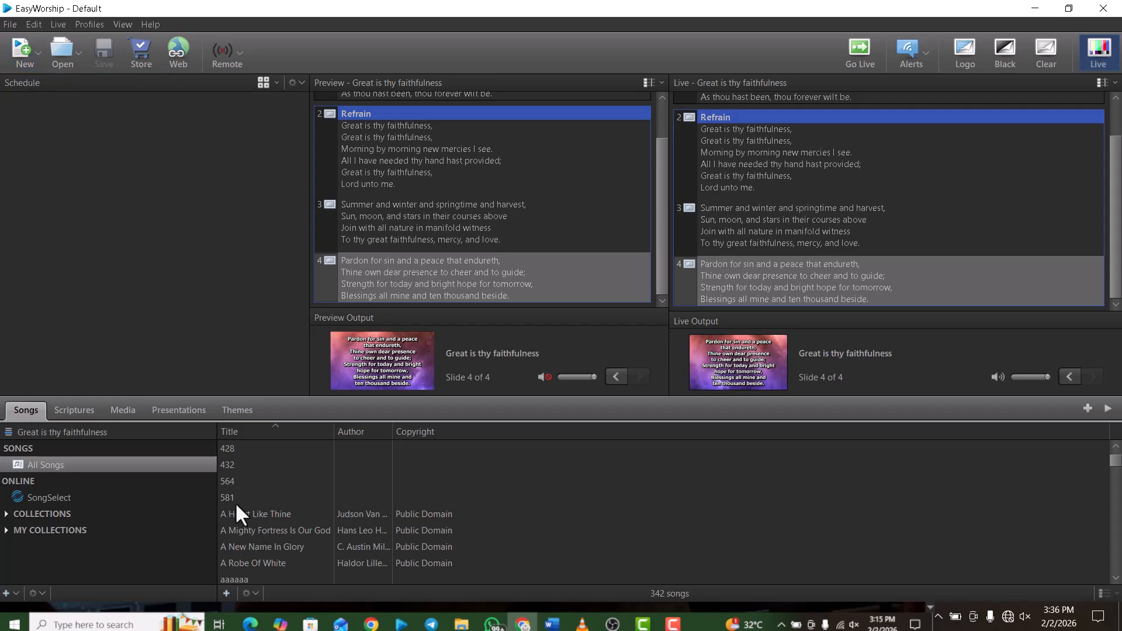
pyautogui.click(240, 518)
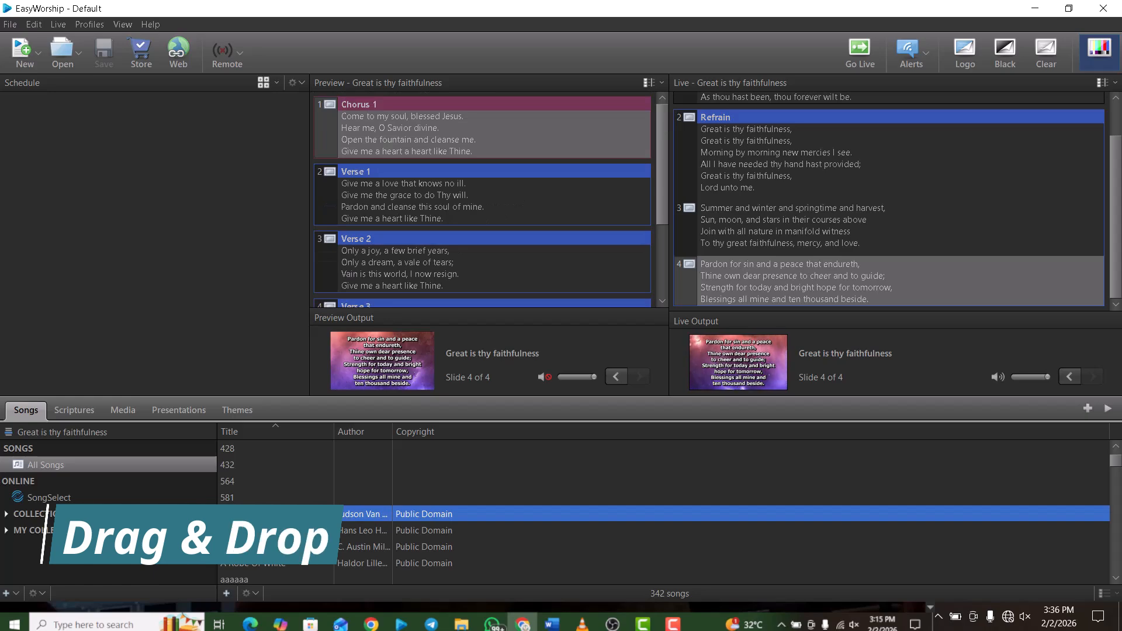
pyautogui.moveTo(240, 518); pyautogui.dragTo(79, 214)
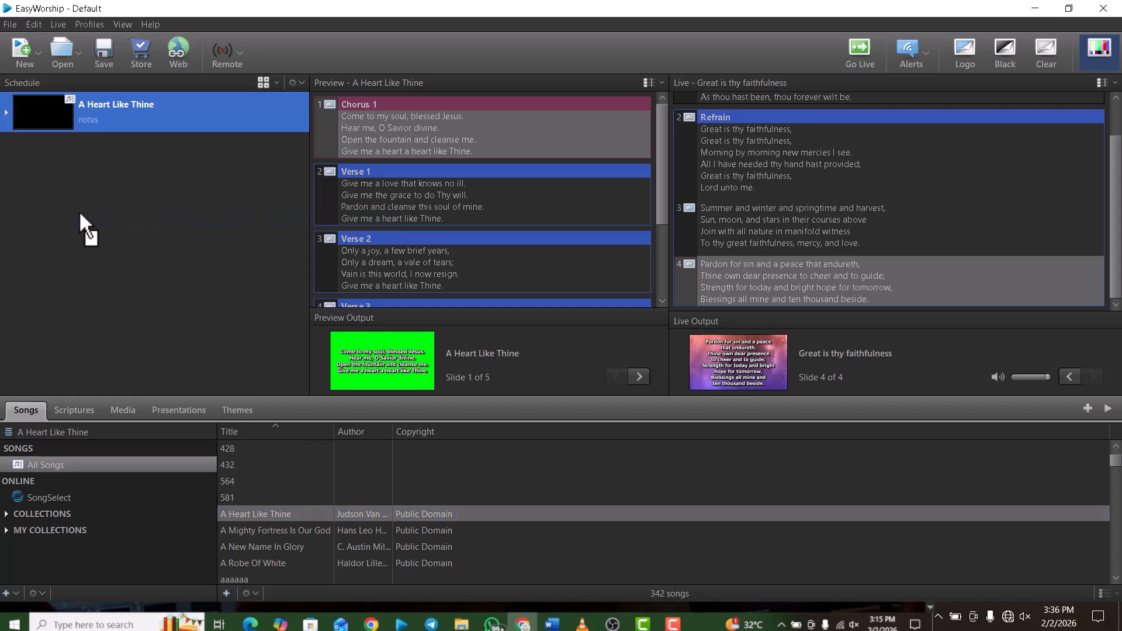
# Step: Add the "GS" image from the media library to the schedule below the song
pyautogui.click(127, 409)
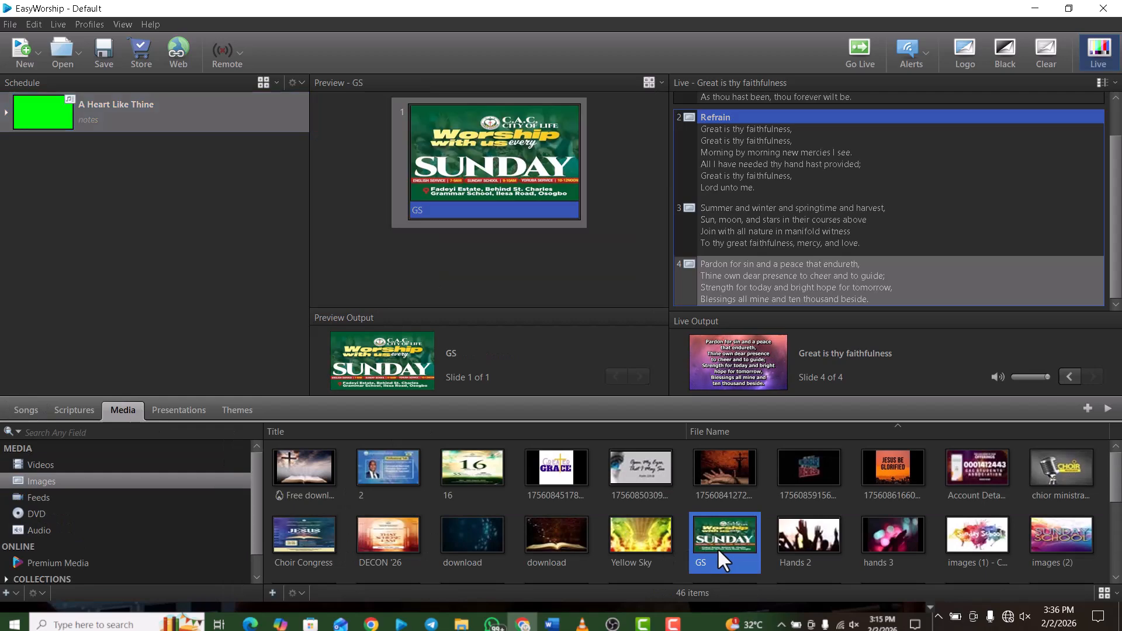
pyautogui.moveTo(716, 548); pyautogui.dragTo(82, 262)
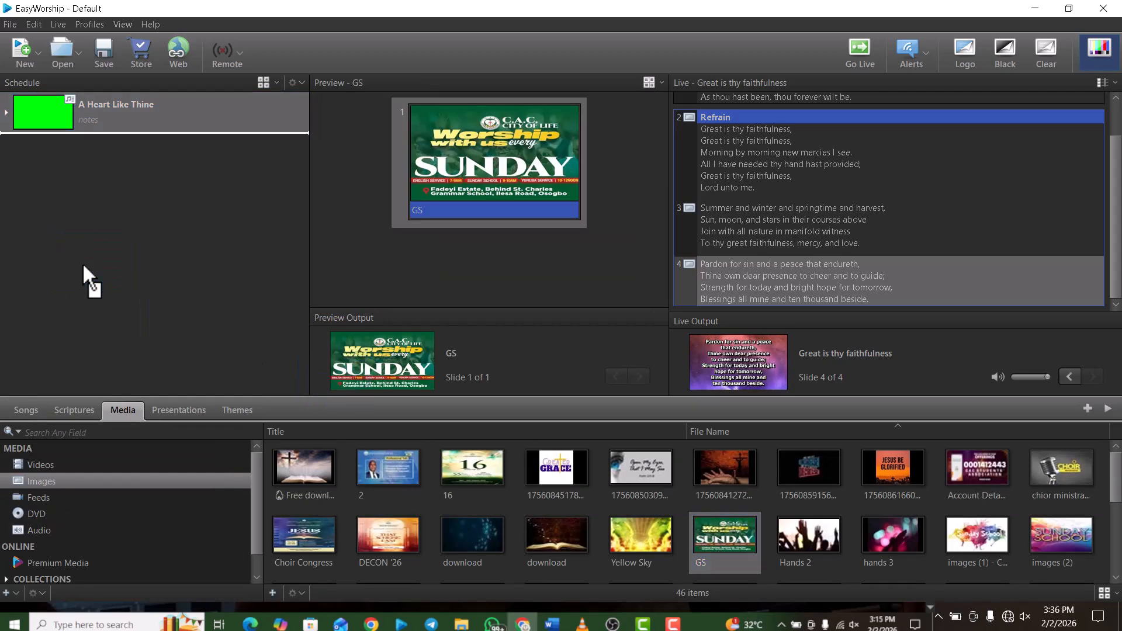
pyautogui.moveTo(82, 264); pyautogui.dragTo(82, 267)
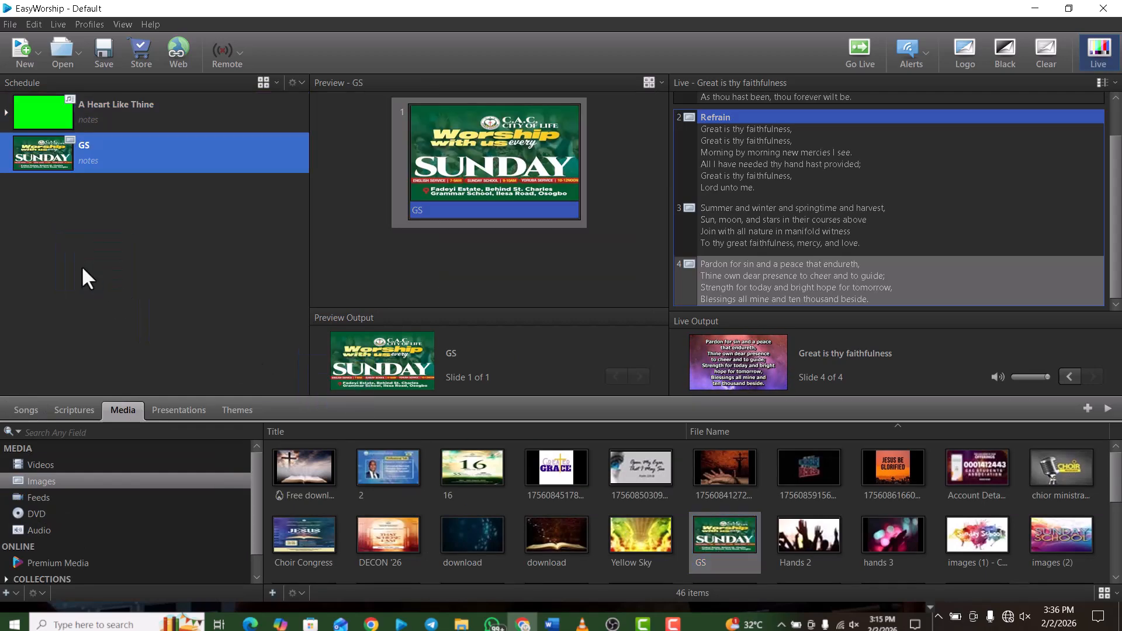
# Step: Add the "15 Minute New Year 2026 Countdown Timer" video and the KJV verse 1 Samuel 25:36 to the schedule
pyautogui.click(39, 464)
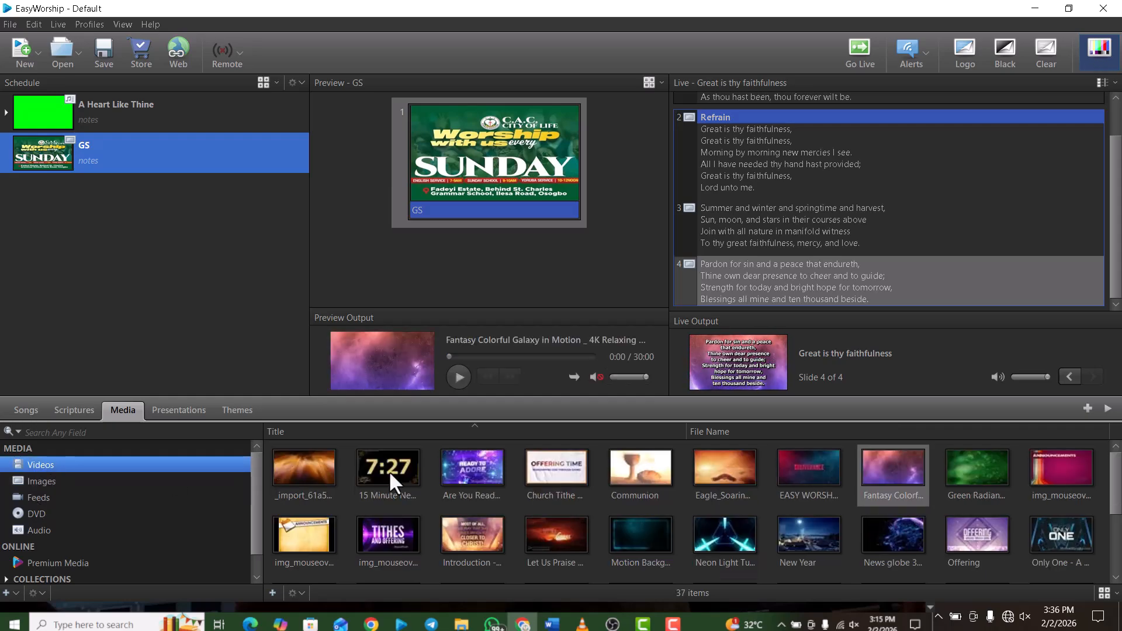
pyautogui.moveTo(388, 471); pyautogui.dragTo(104, 299)
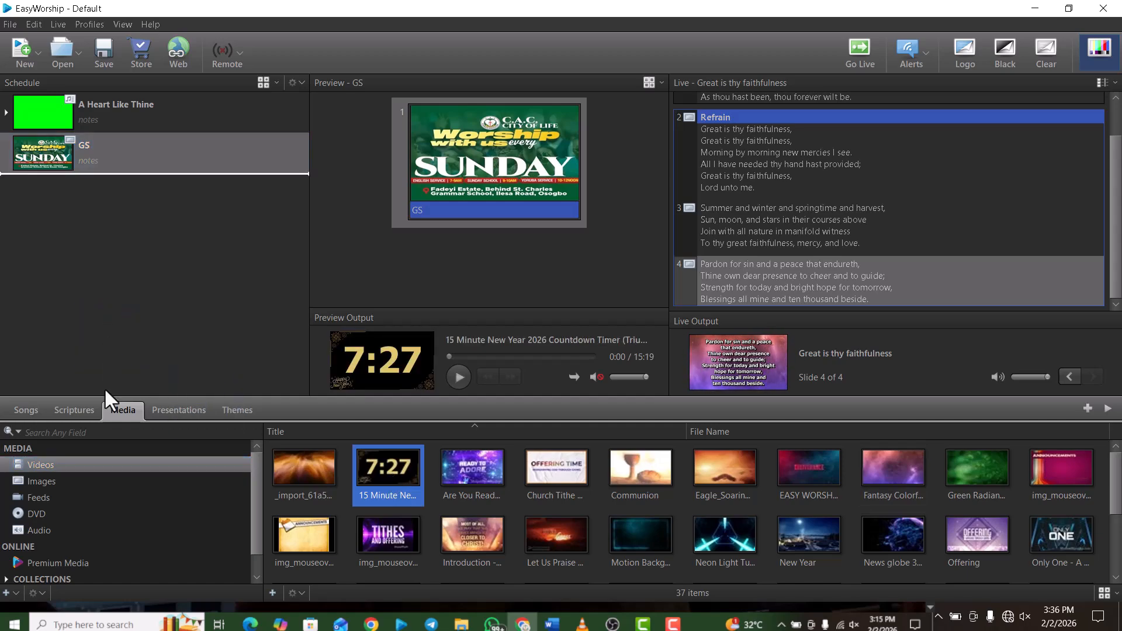
pyautogui.click(67, 409)
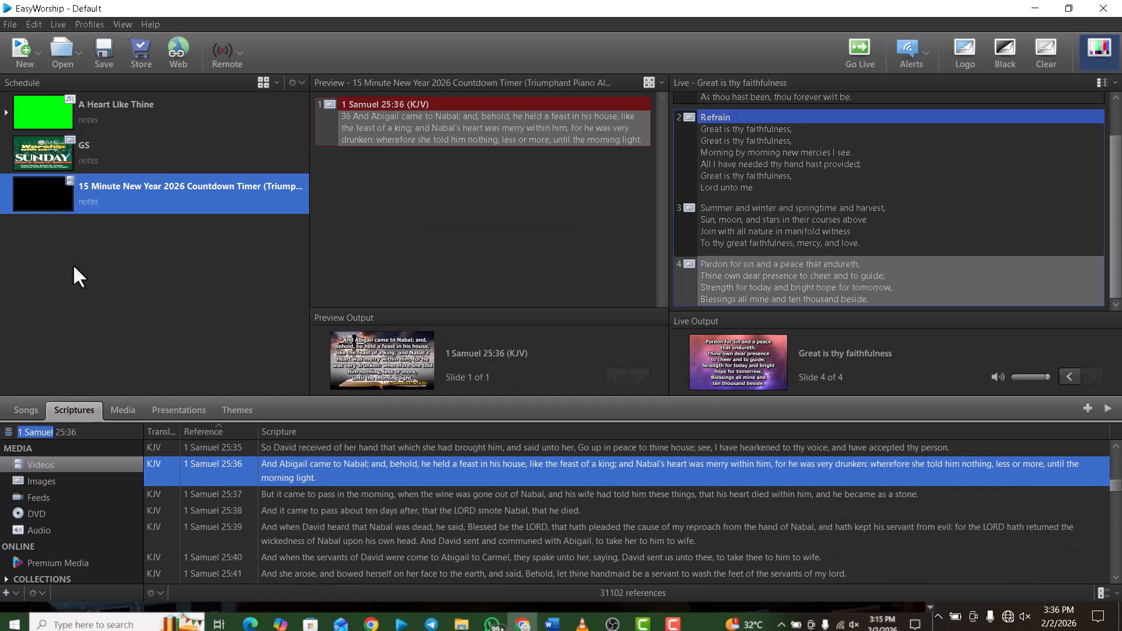
pyautogui.moveTo(230, 460); pyautogui.dragTo(54, 280)
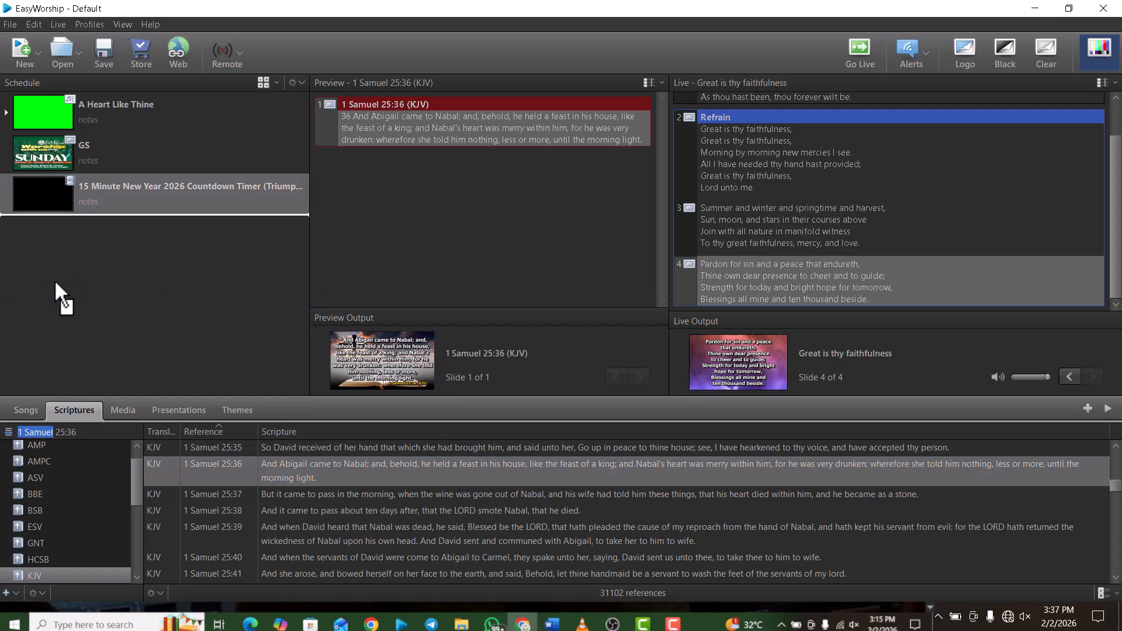
# Step: Save the schedule as "Sunday Service" in the Schedules folder
pyautogui.click(91, 45)
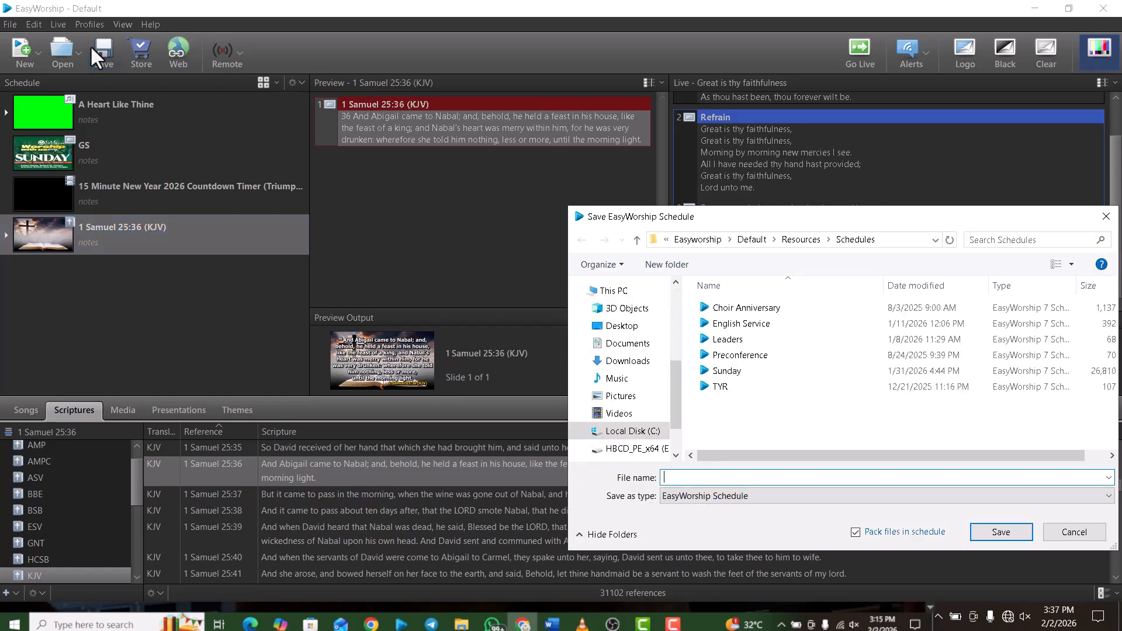
pyautogui.write('Sund')
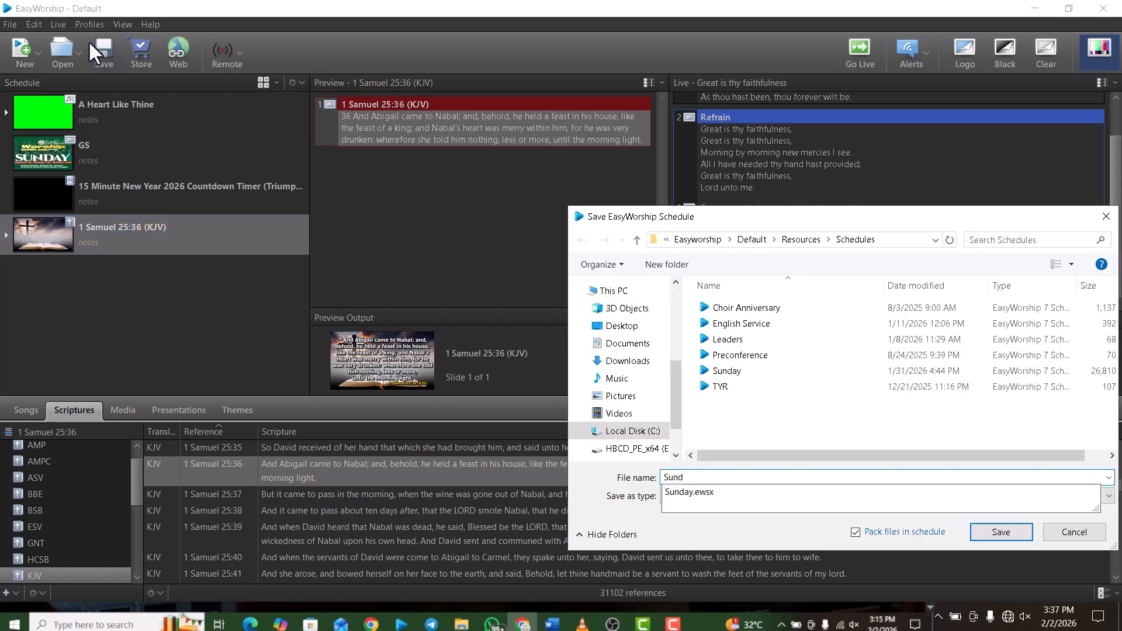
pyautogui.write('ay Service')
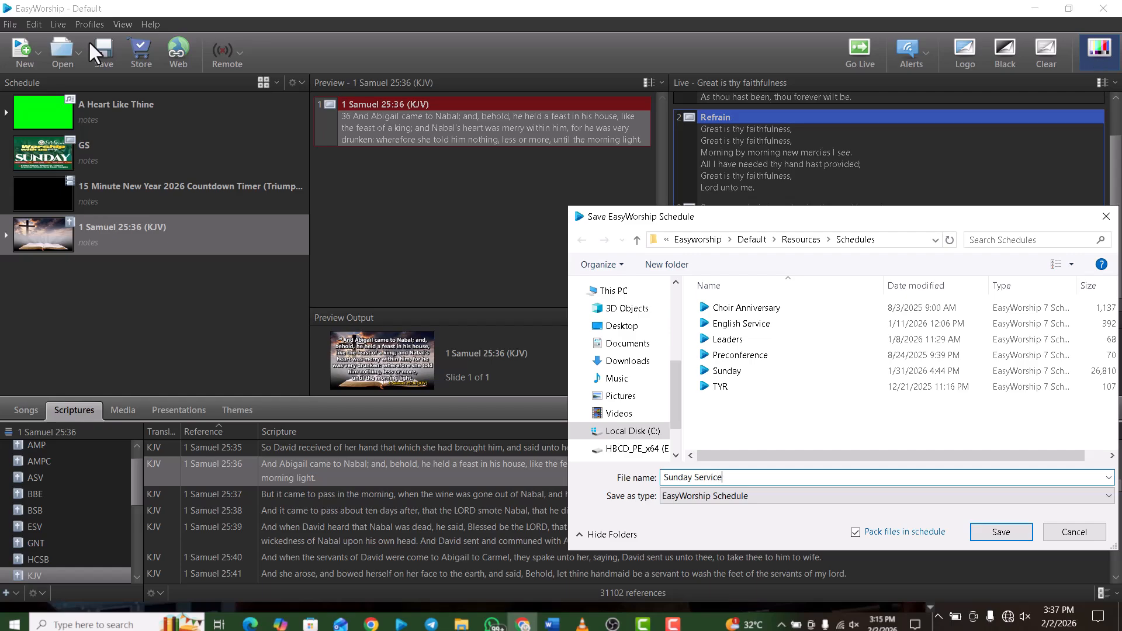
pyautogui.press('Return')
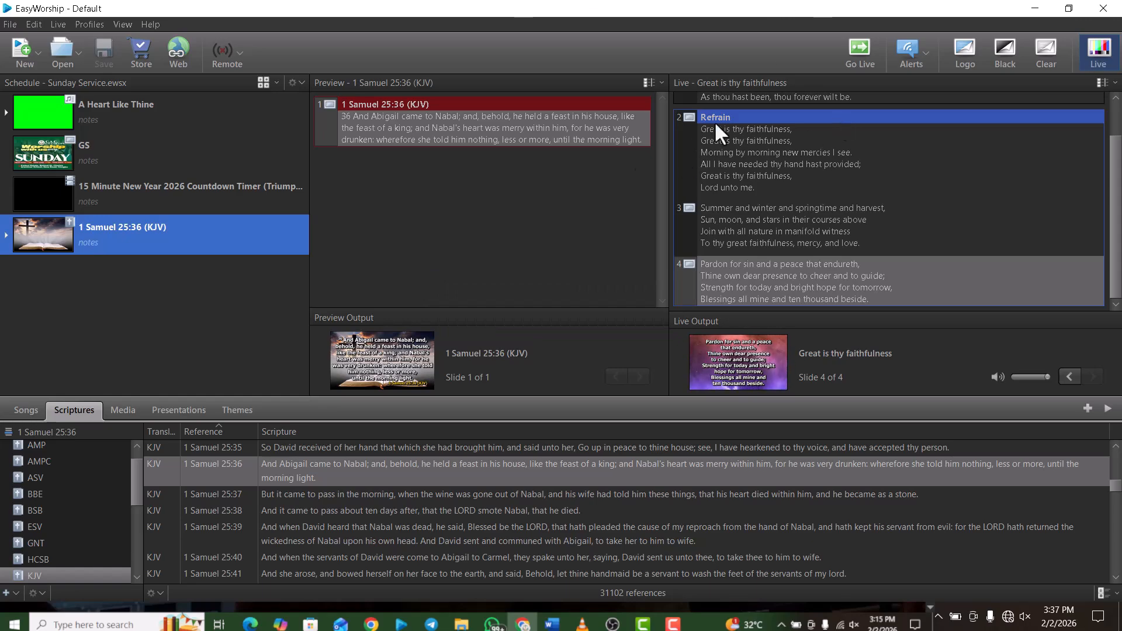
# Step: Close EasyWorship and hide the browser window to show the desktop
pyautogui.click(1102, 8)
pyautogui.click(1037, 7)
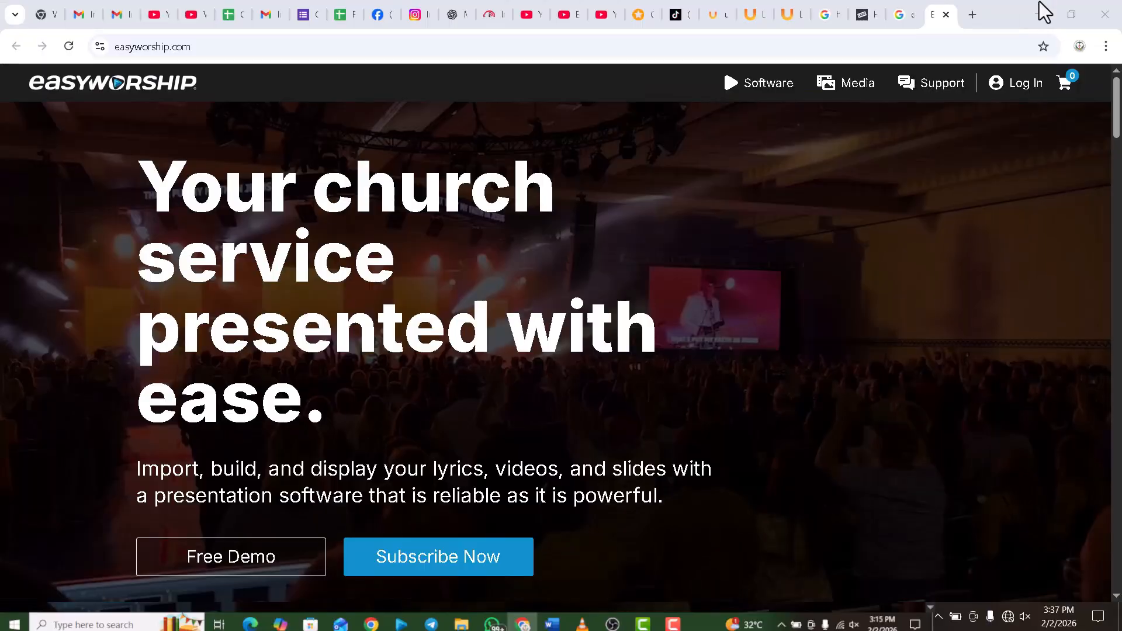
pyautogui.click(1120, 619)
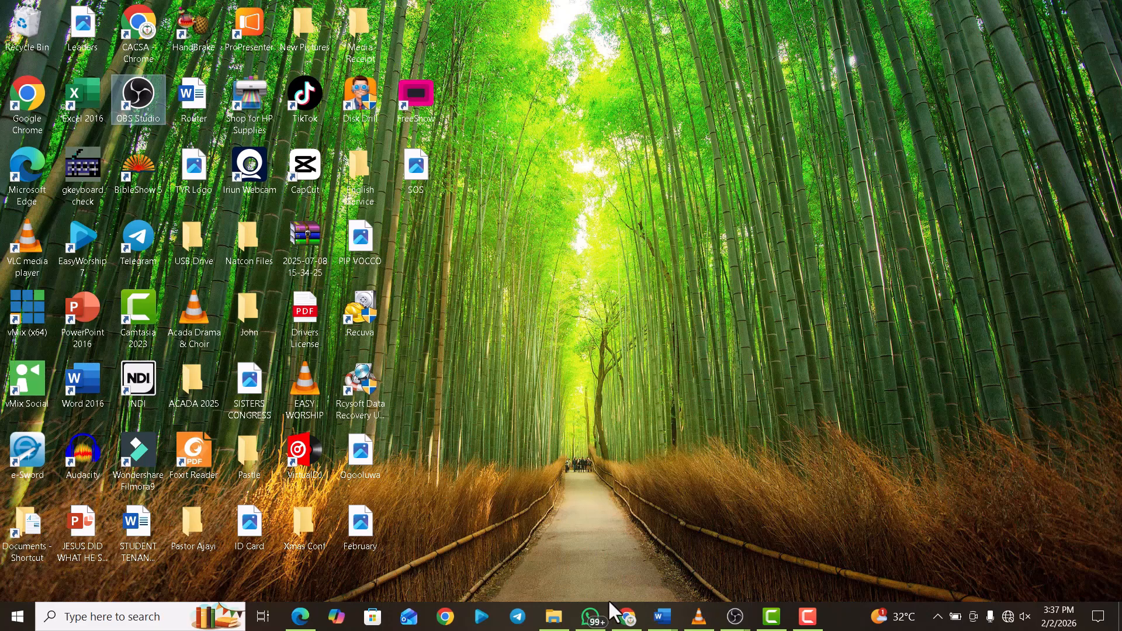
pyautogui.click(807, 617)
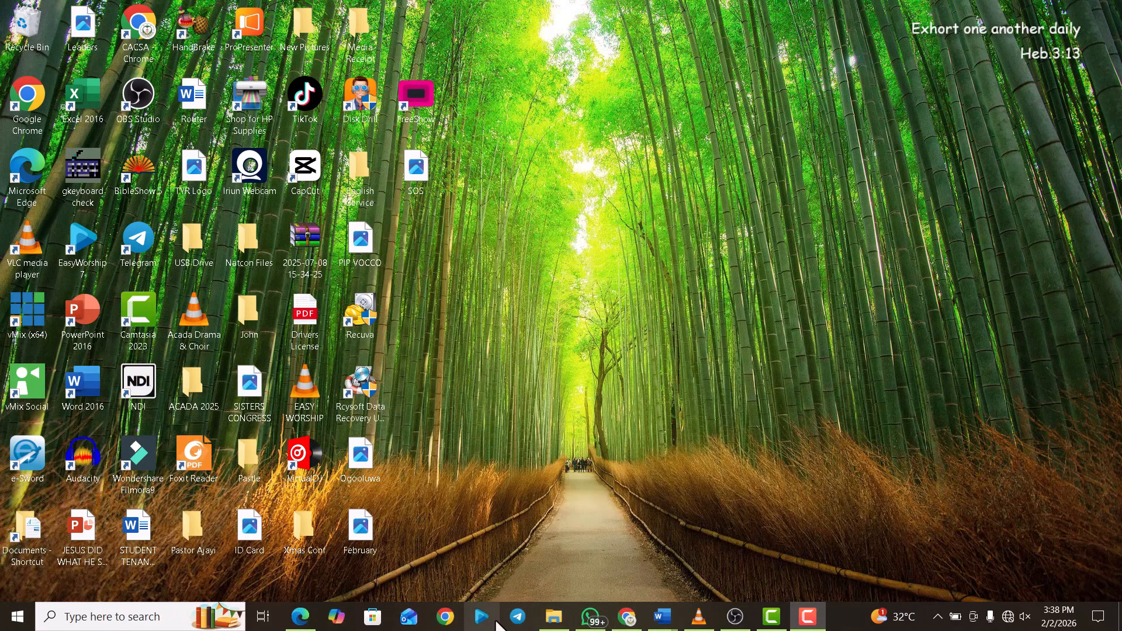
# Step: Start EasyWorship, dismiss the Getting Started window and open the saved "Sunday Service" schedule
pyautogui.click(495, 623)
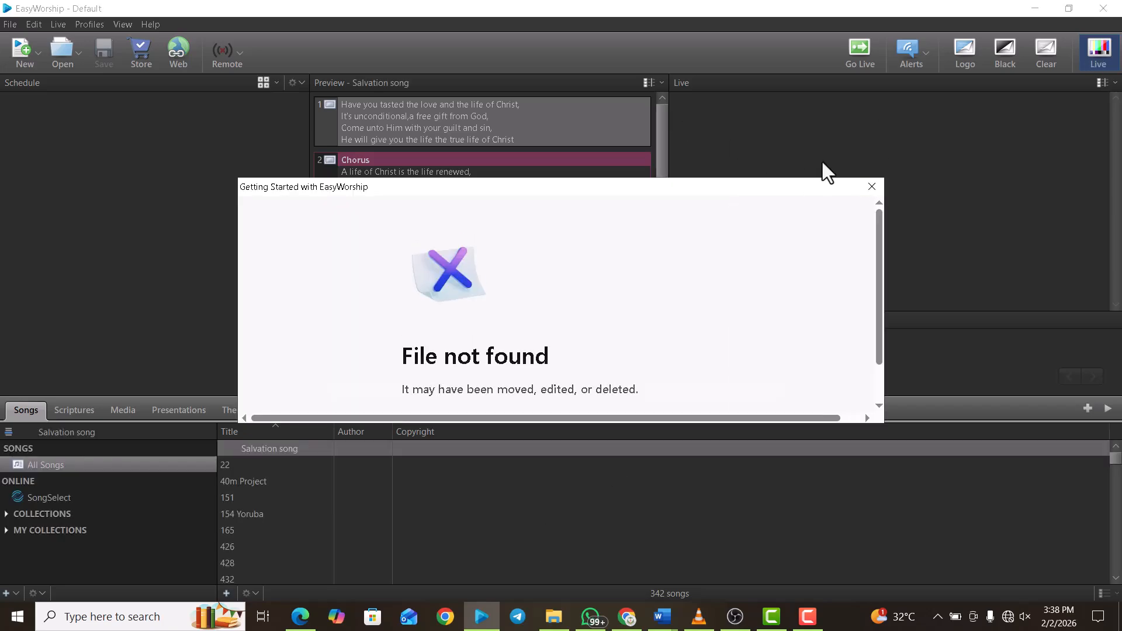
pyautogui.click(876, 182)
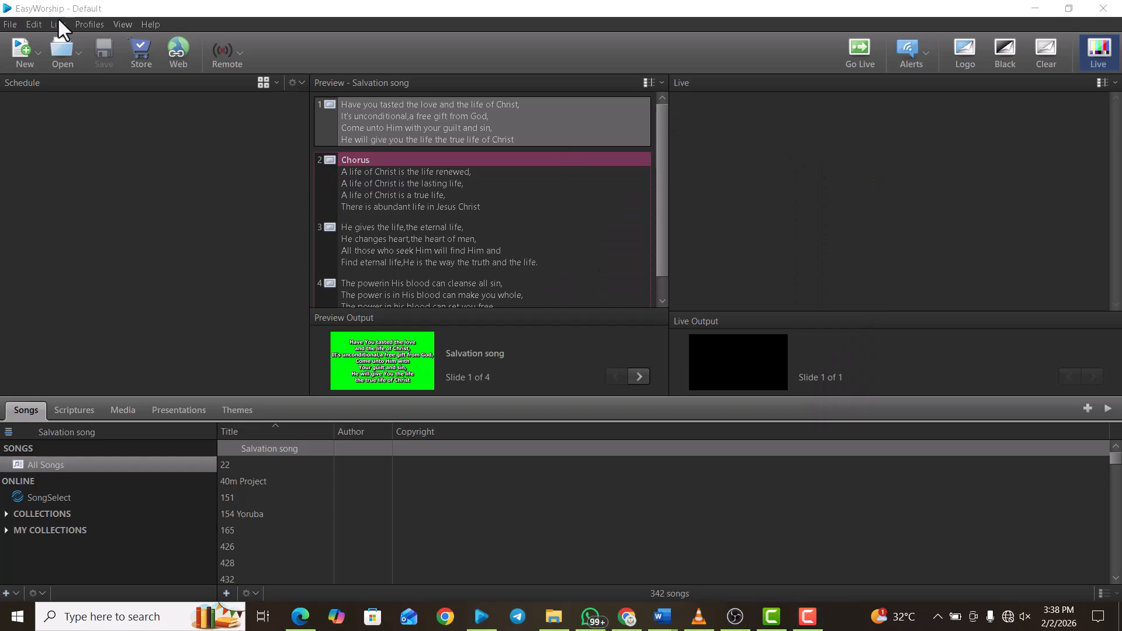
pyautogui.click(69, 47)
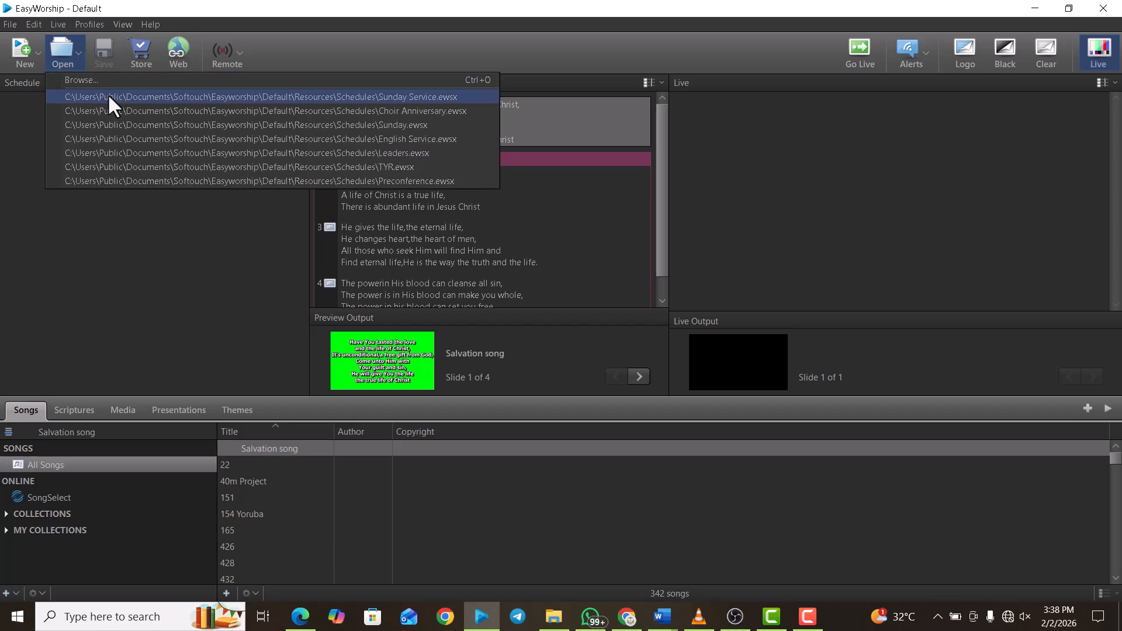
pyautogui.click(11, 25)
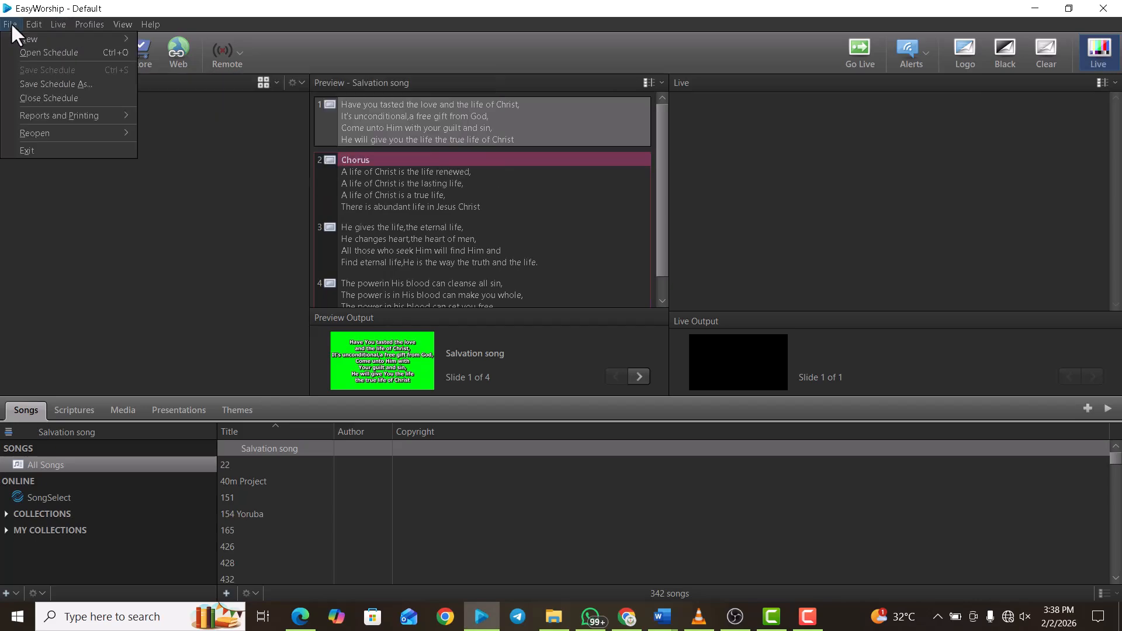
pyautogui.click(29, 55)
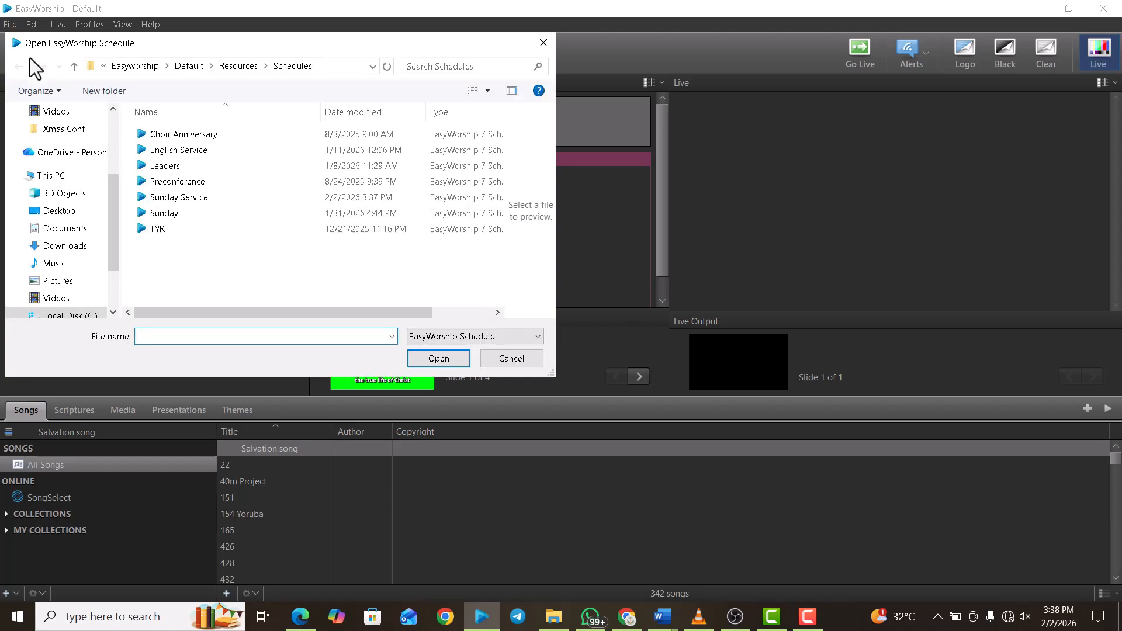
pyautogui.click(199, 197)
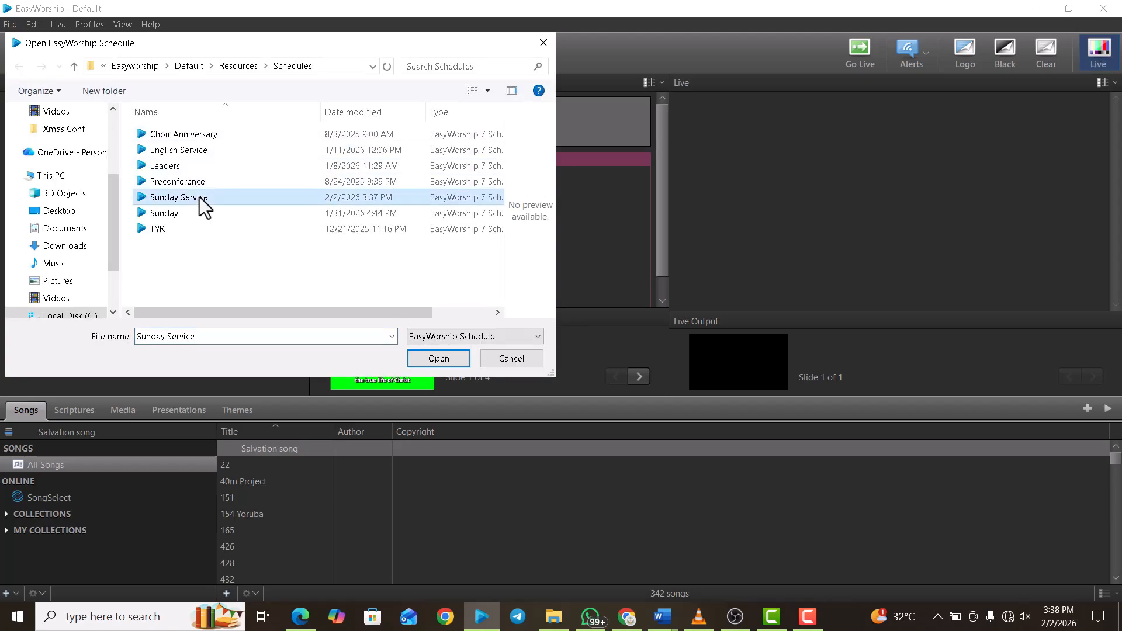
pyautogui.doubleClick(198, 198)
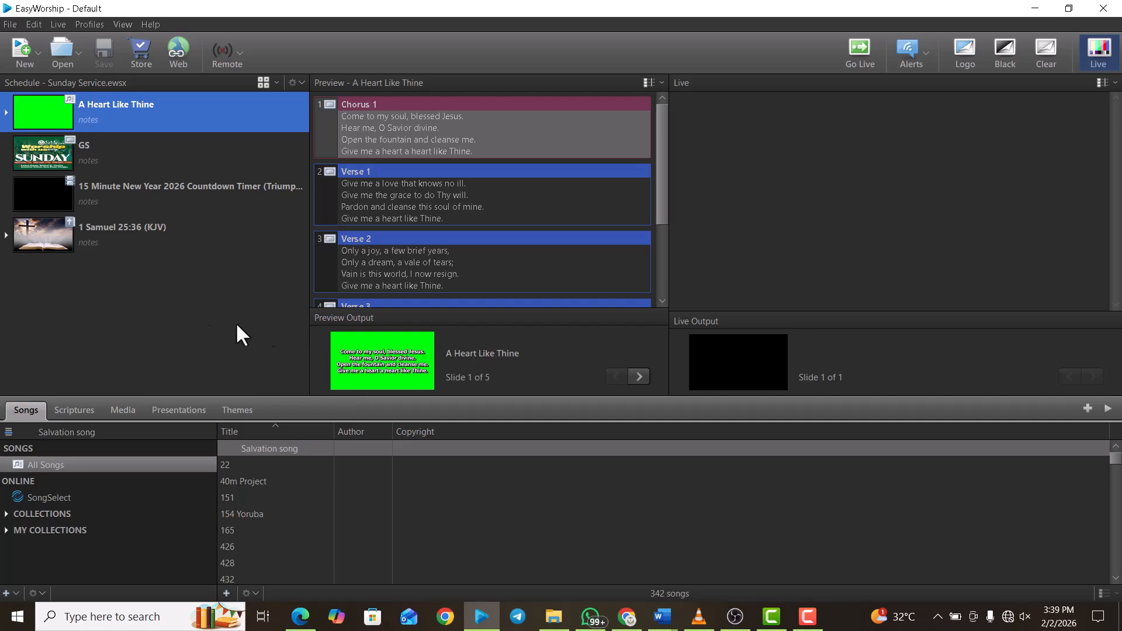
# Step: Examine the output monitor choices for the main output in the program options, leaving the settings as they are
pyautogui.click(34, 24)
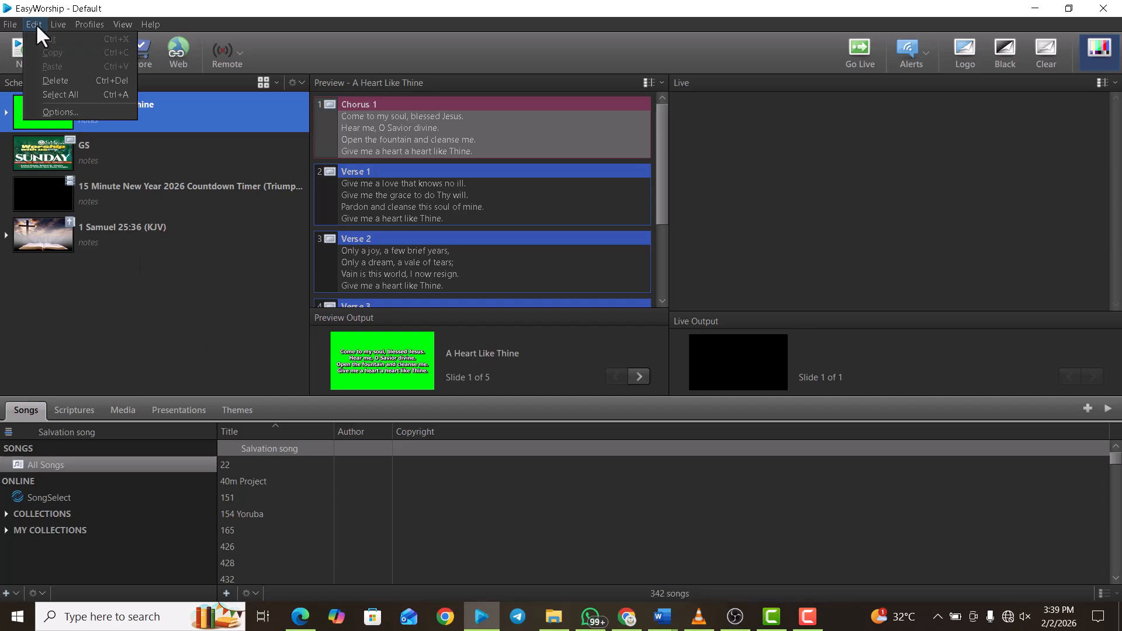
pyautogui.click(85, 110)
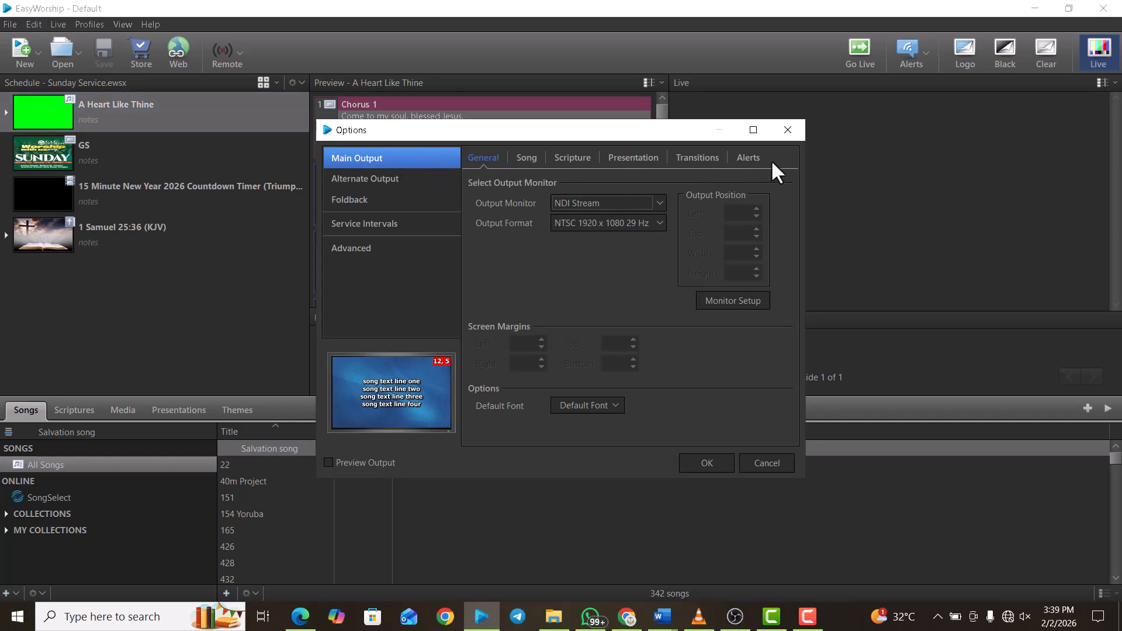
pyautogui.click(643, 202)
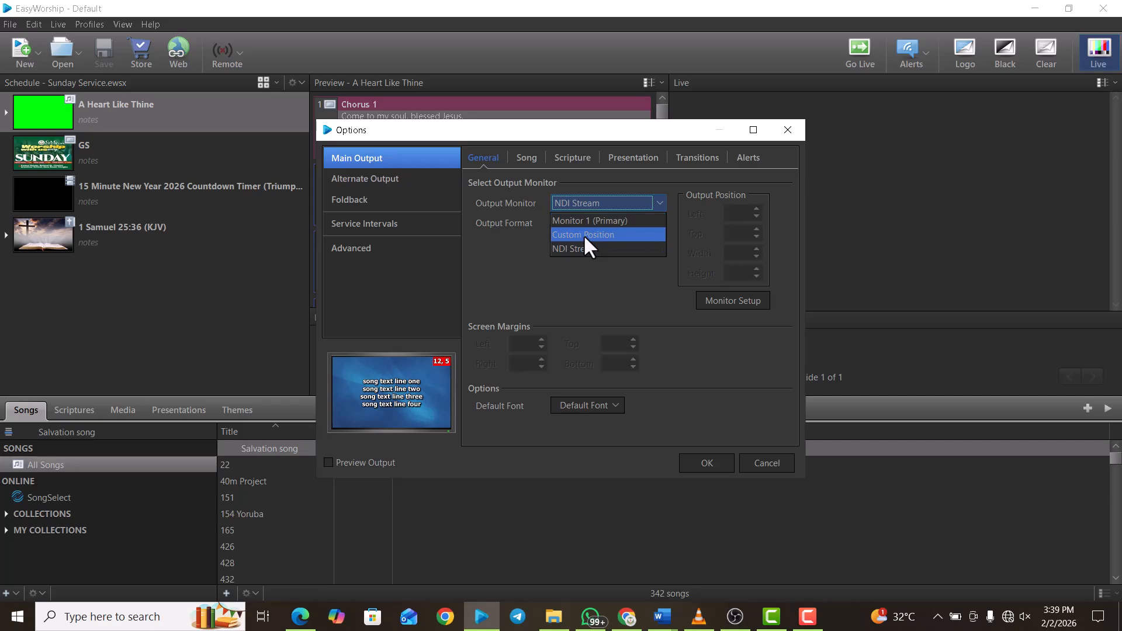
pyautogui.click(771, 464)
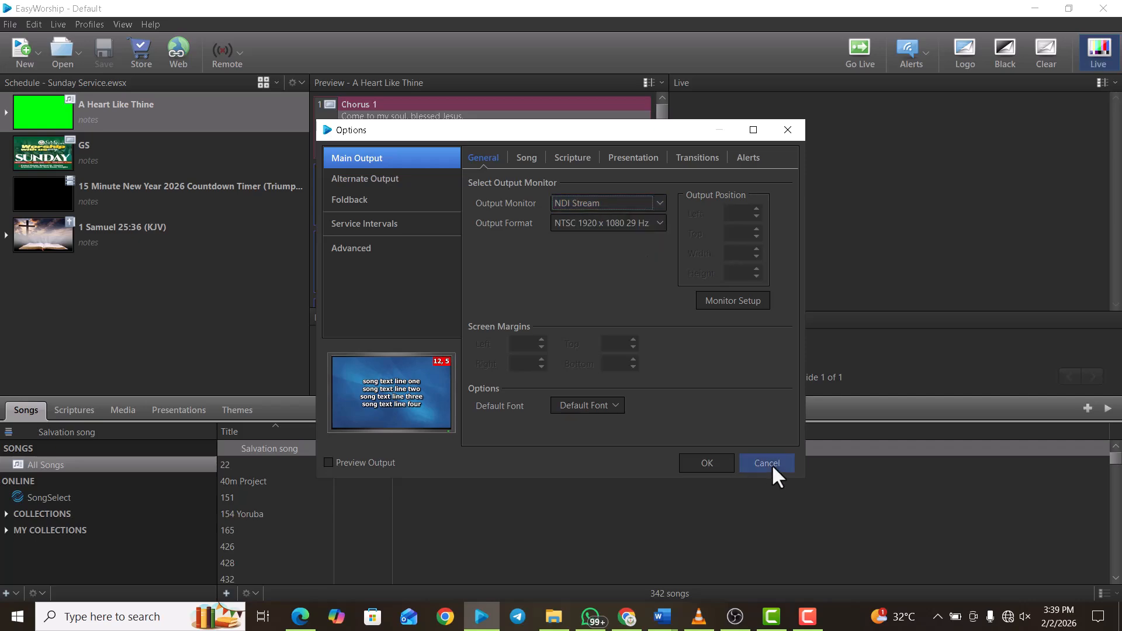
pyautogui.click(771, 464)
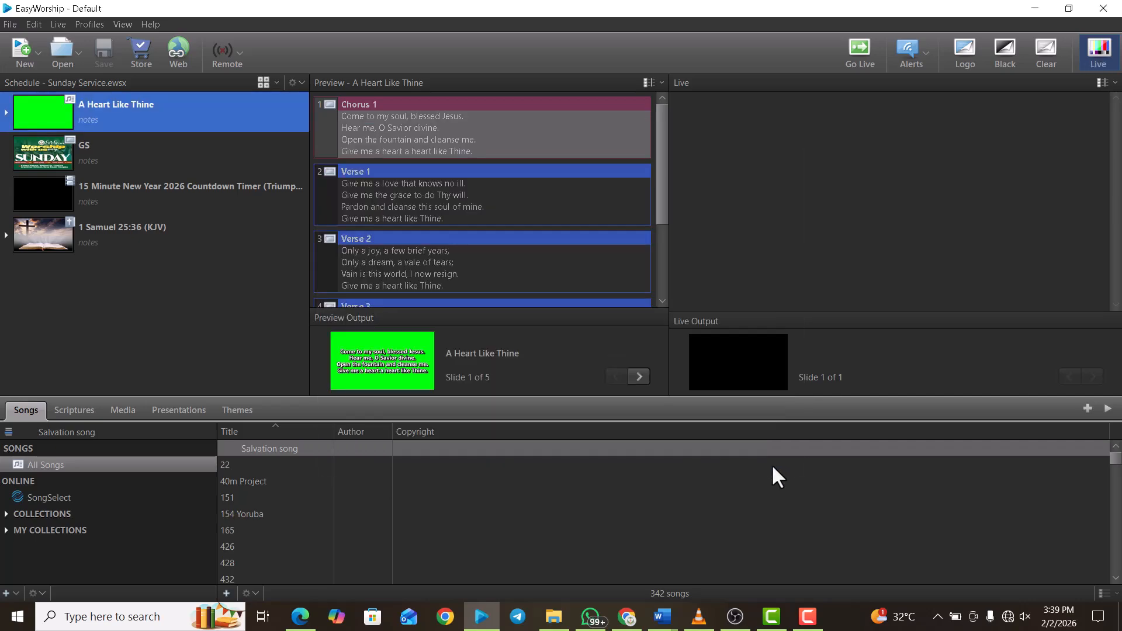
# Step: Switch the Windows projection mode to Extend and close the projection choices
pyautogui.press('super+p')
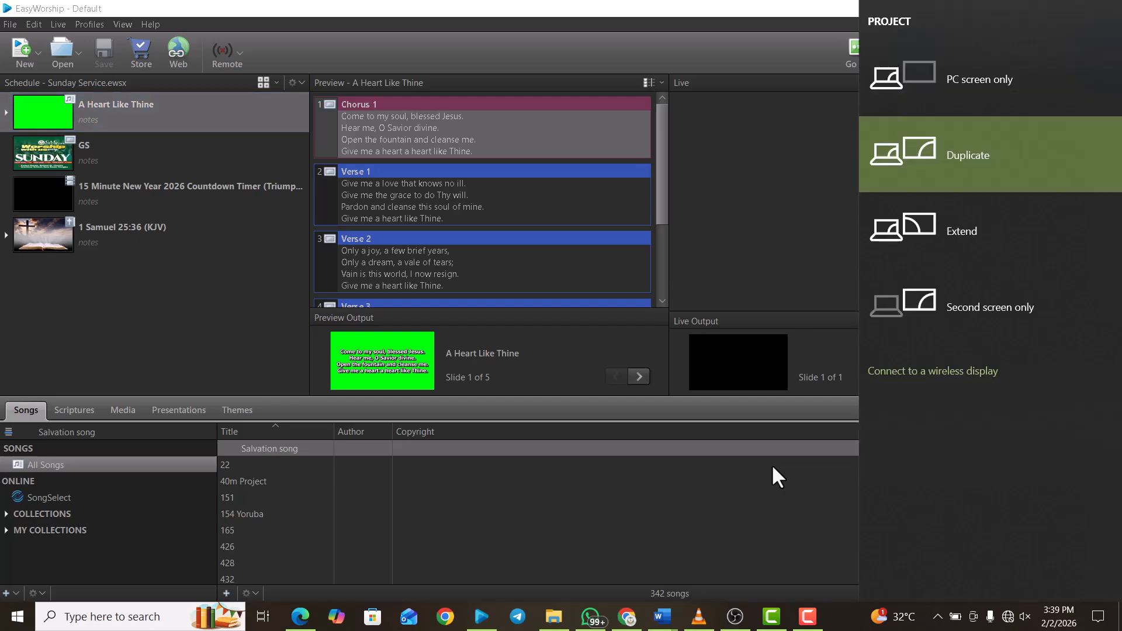
pyautogui.press('Down')
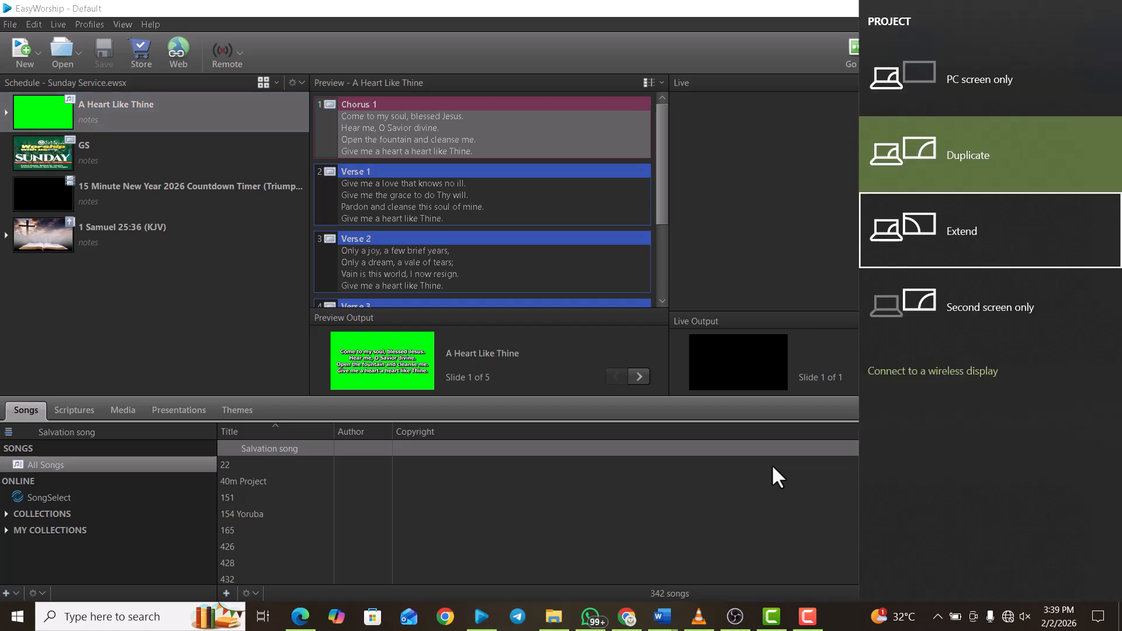
pyautogui.press('Return')
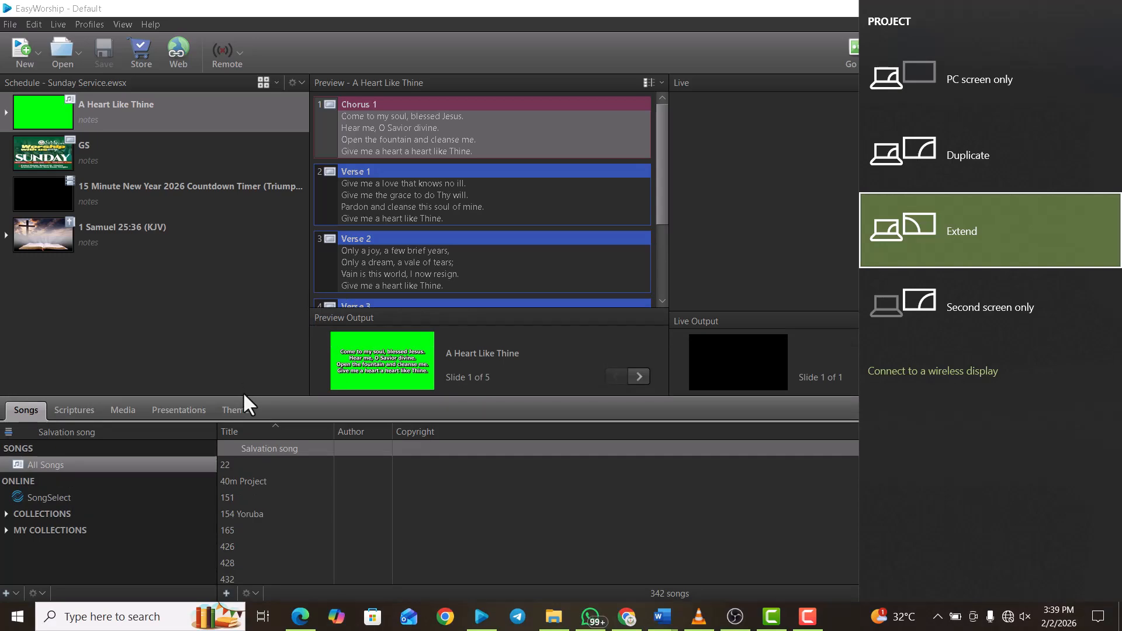
pyautogui.click(247, 325)
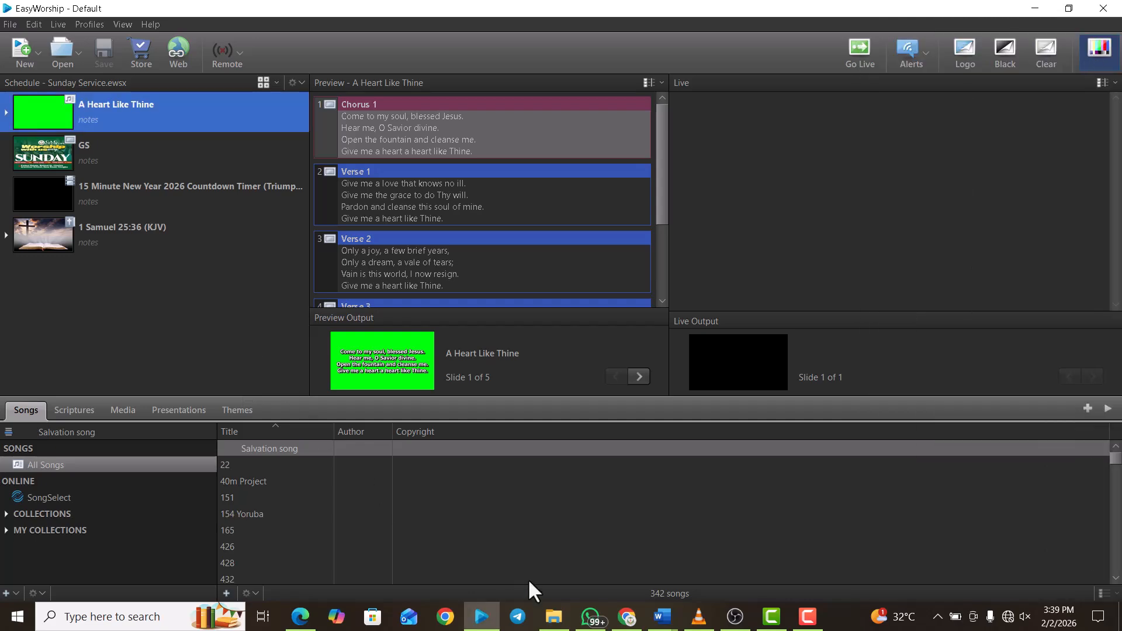
# Step: Set the main output monitor to Monitor 2 (Secondary) and send Chorus 1 of "A Heart Like Thine" live
pyautogui.moveTo(737, 614)
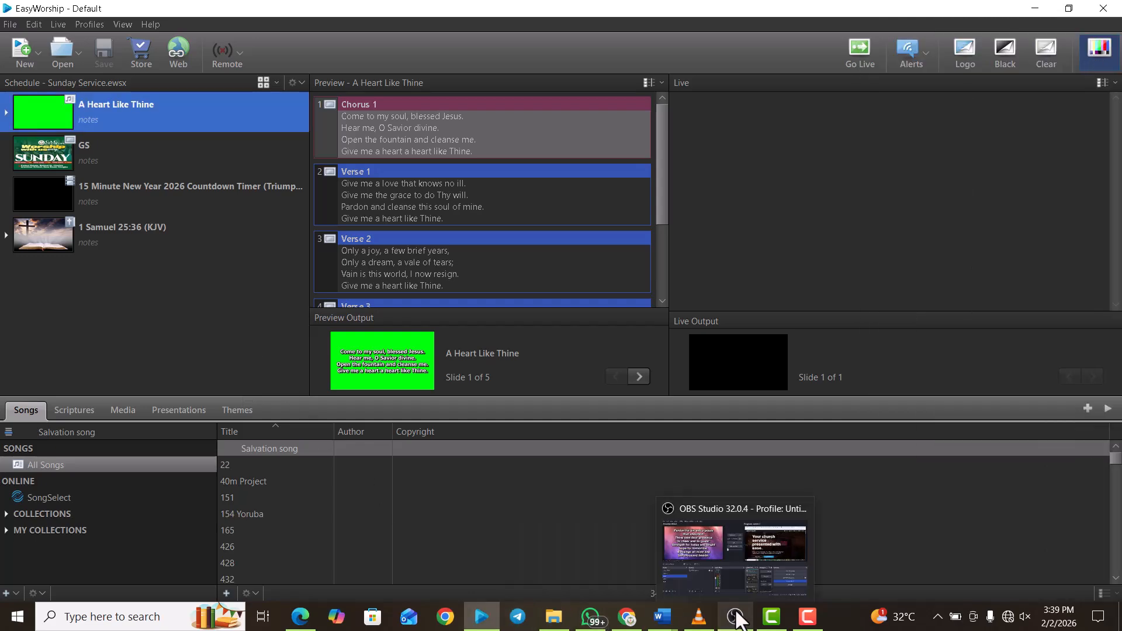
pyautogui.moveTo(492, 620)
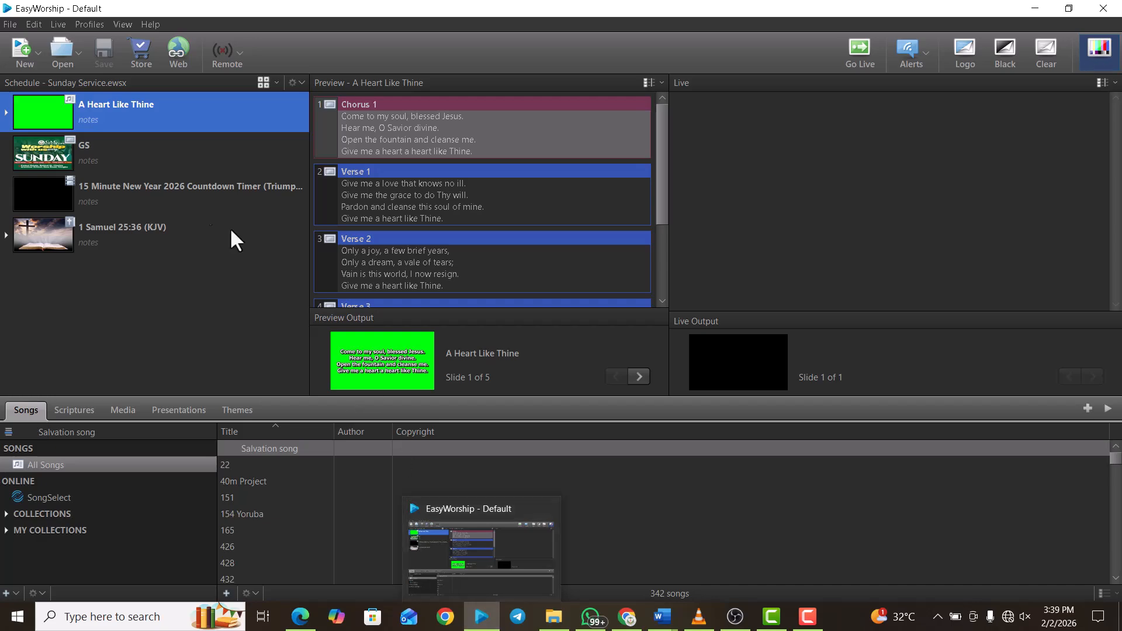
pyautogui.click(32, 24)
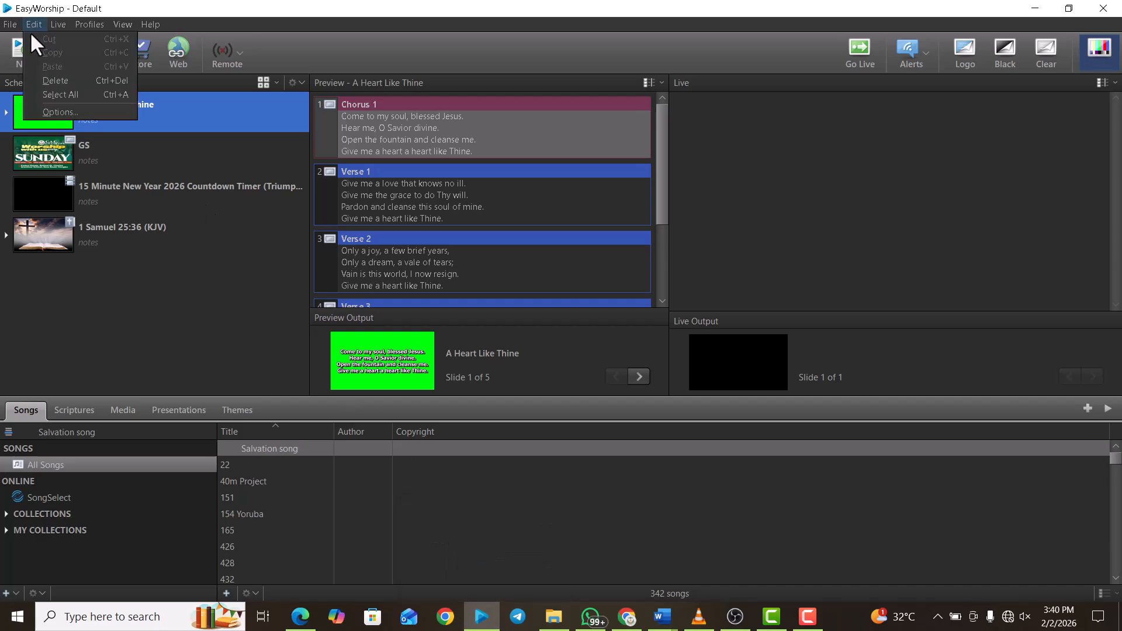
pyautogui.click(69, 111)
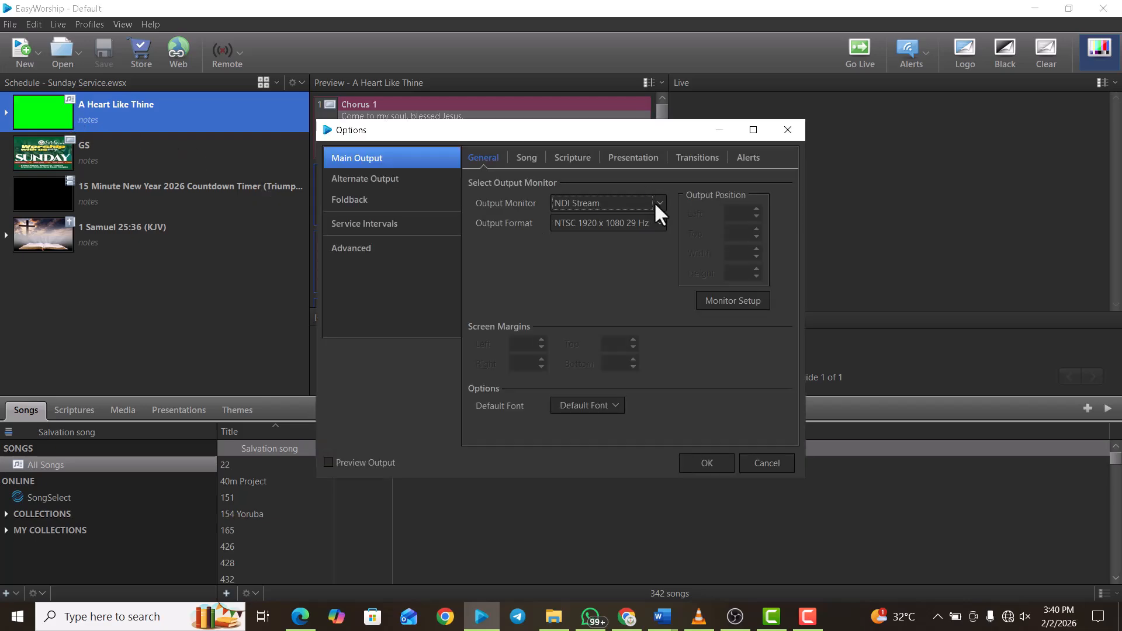
pyautogui.click(655, 202)
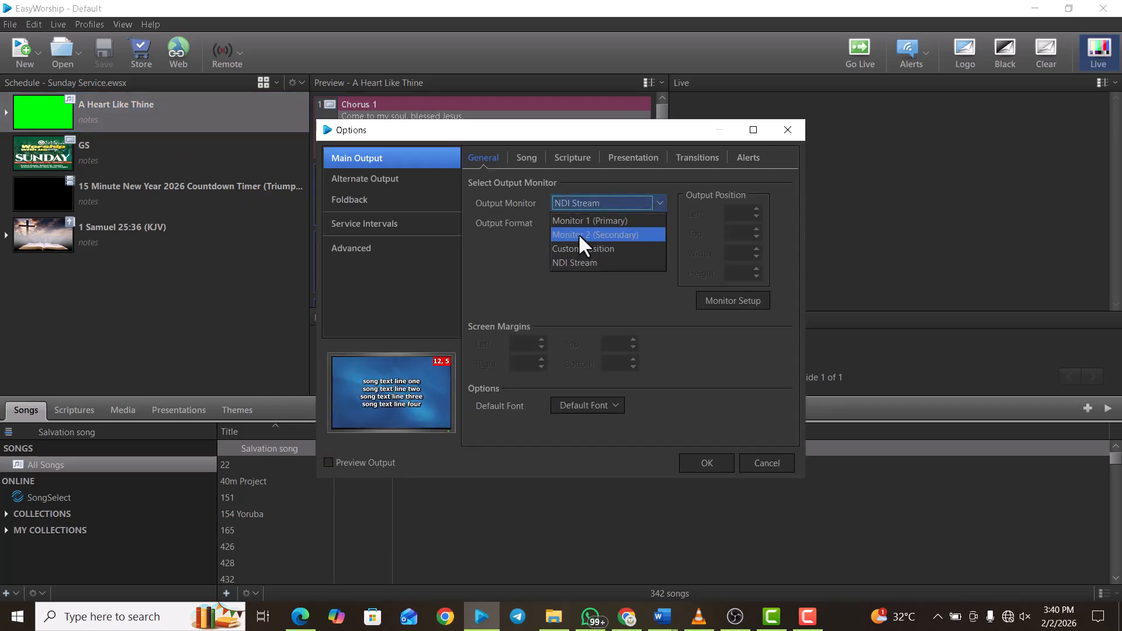
pyautogui.click(578, 233)
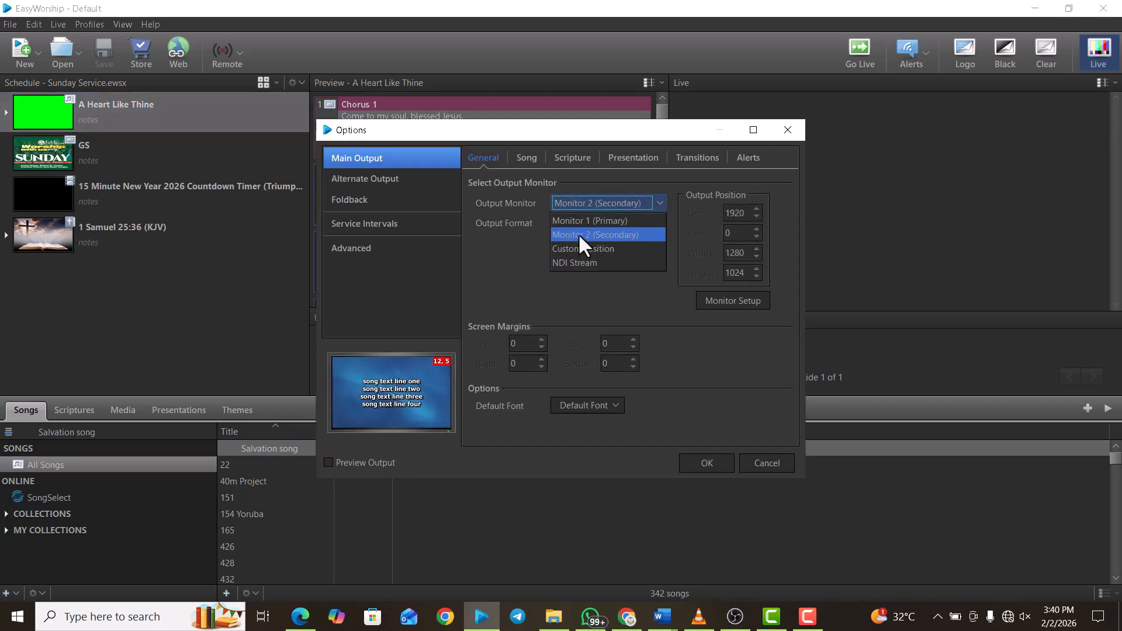
pyautogui.click(706, 463)
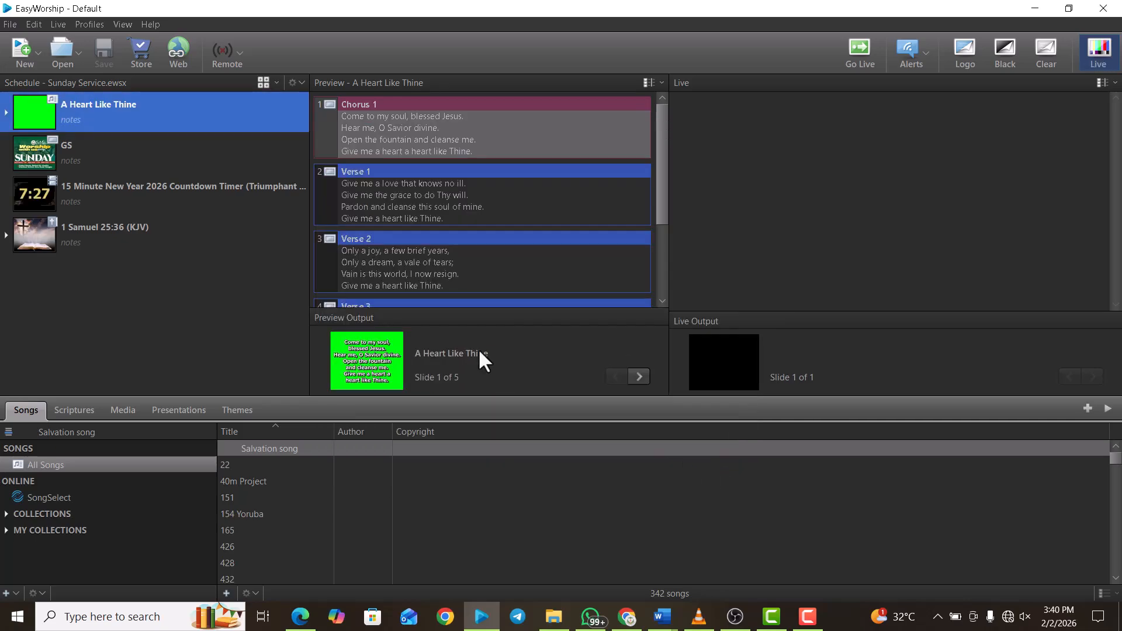
pyautogui.doubleClick(412, 144)
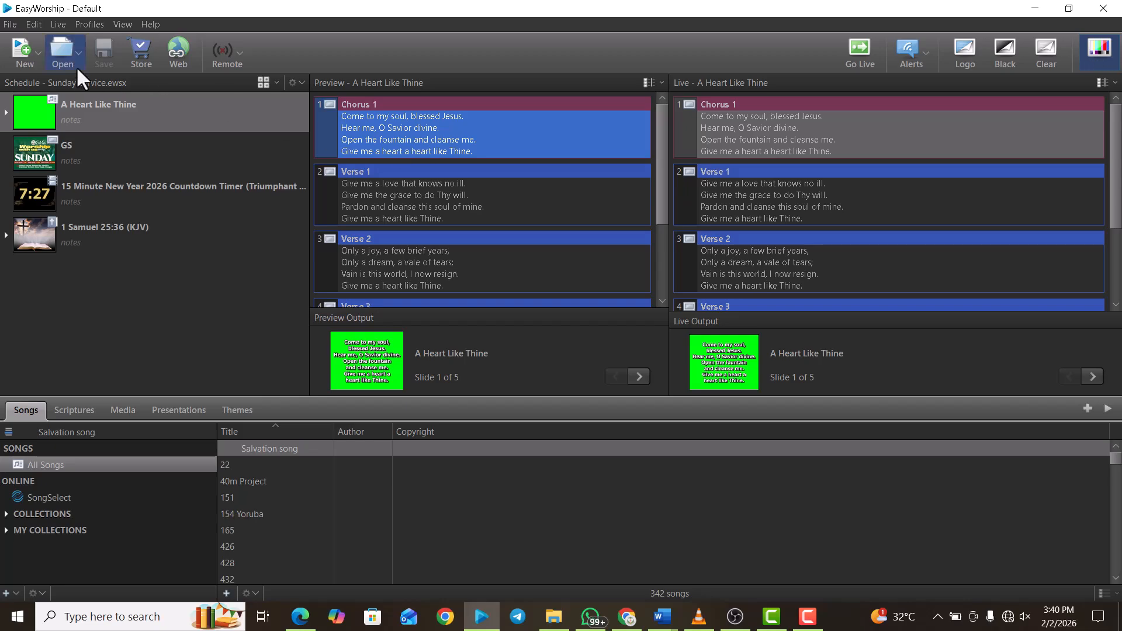
# Step: Review the song layout options and the song font settings for the main output
pyautogui.click(35, 26)
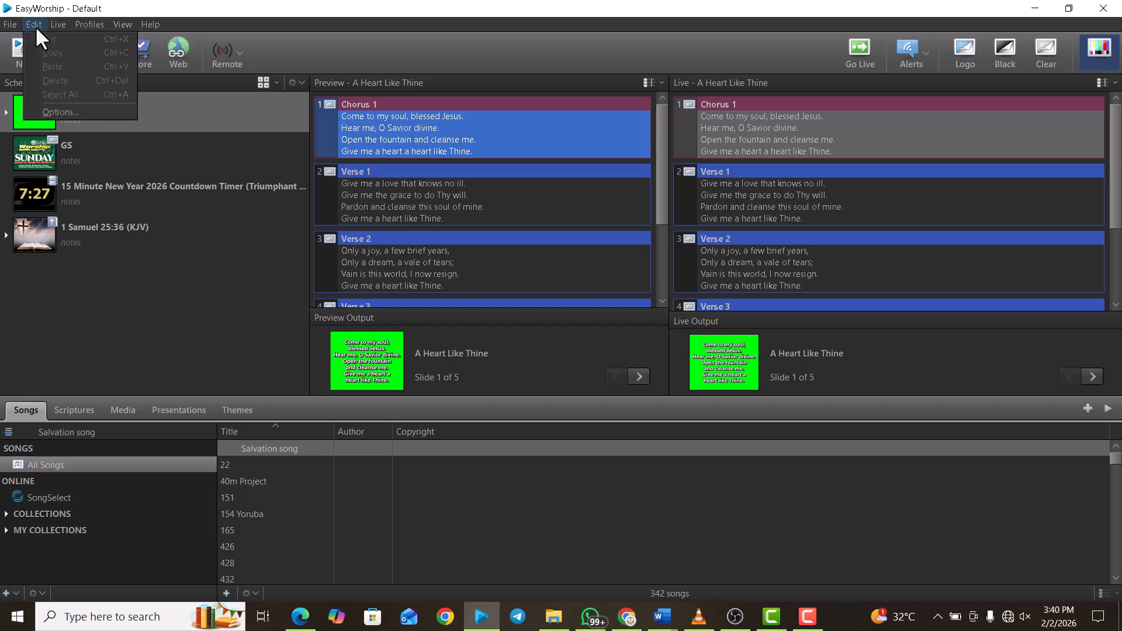
pyautogui.click(62, 110)
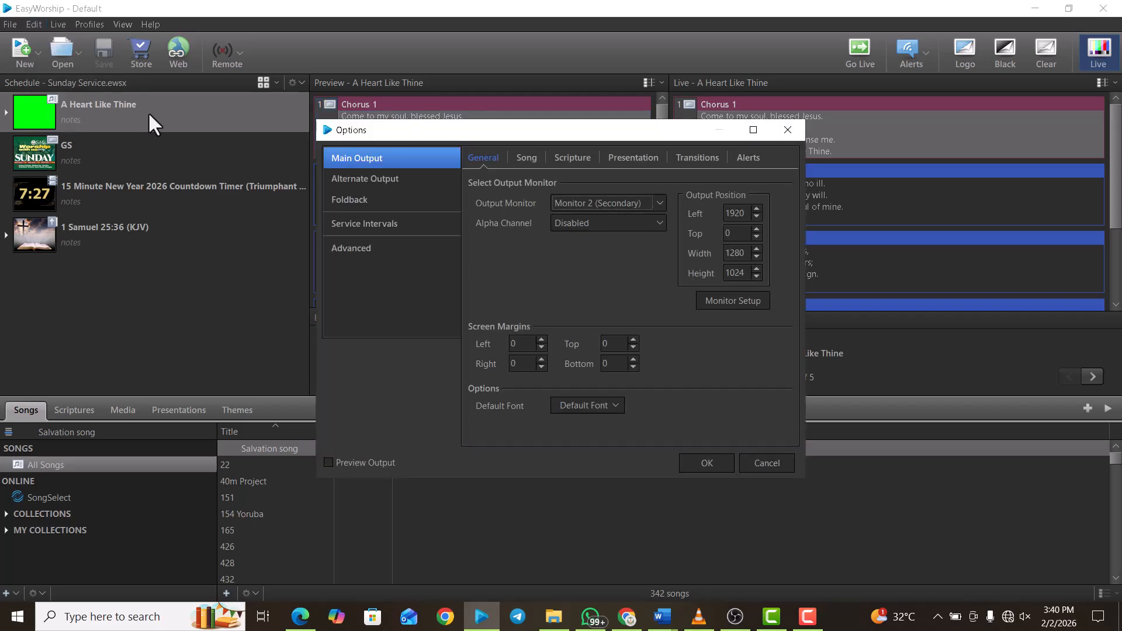
pyautogui.click(528, 163)
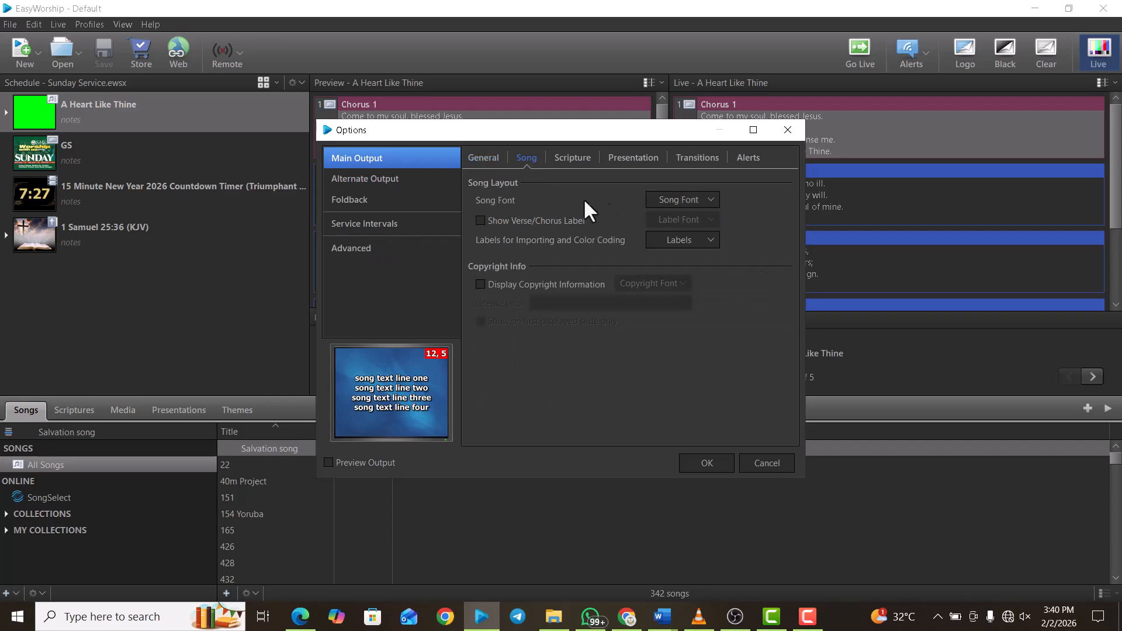
pyautogui.click(656, 198)
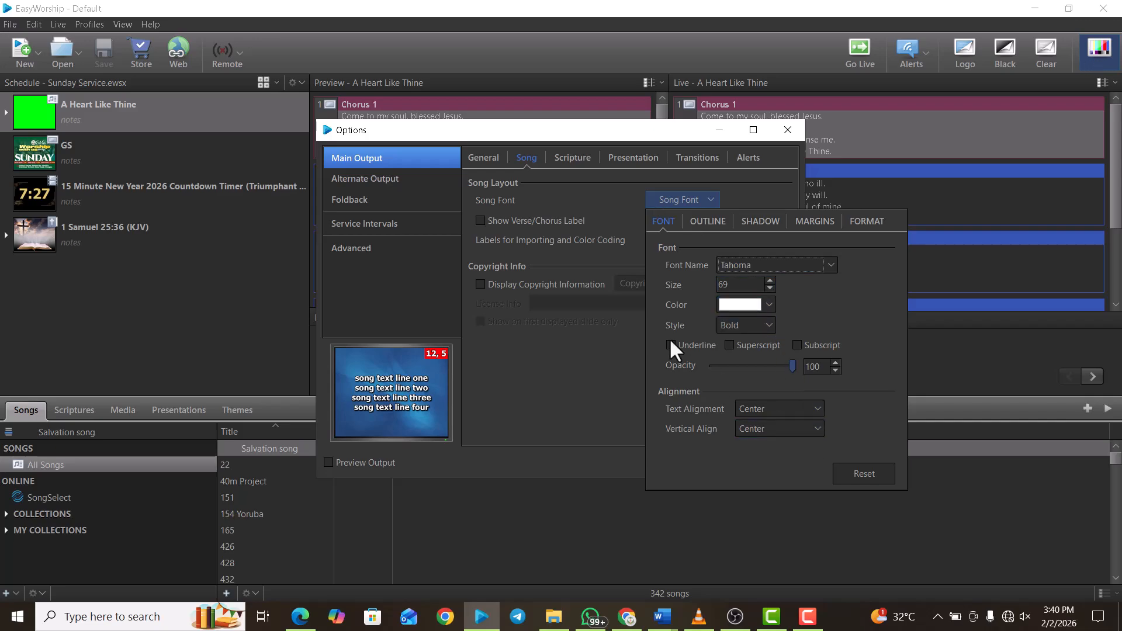
pyautogui.press('Escape')
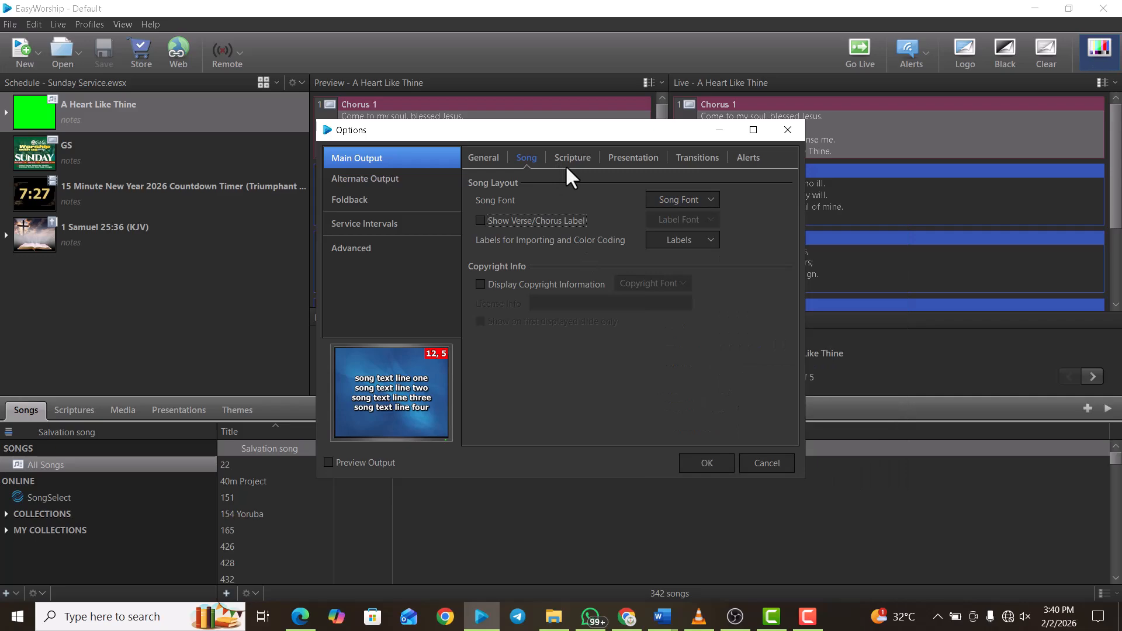
# Step: Review the scripture layout options and the scripture font's font, outline, shadow and margin settings for the main output
pyautogui.click(567, 166)
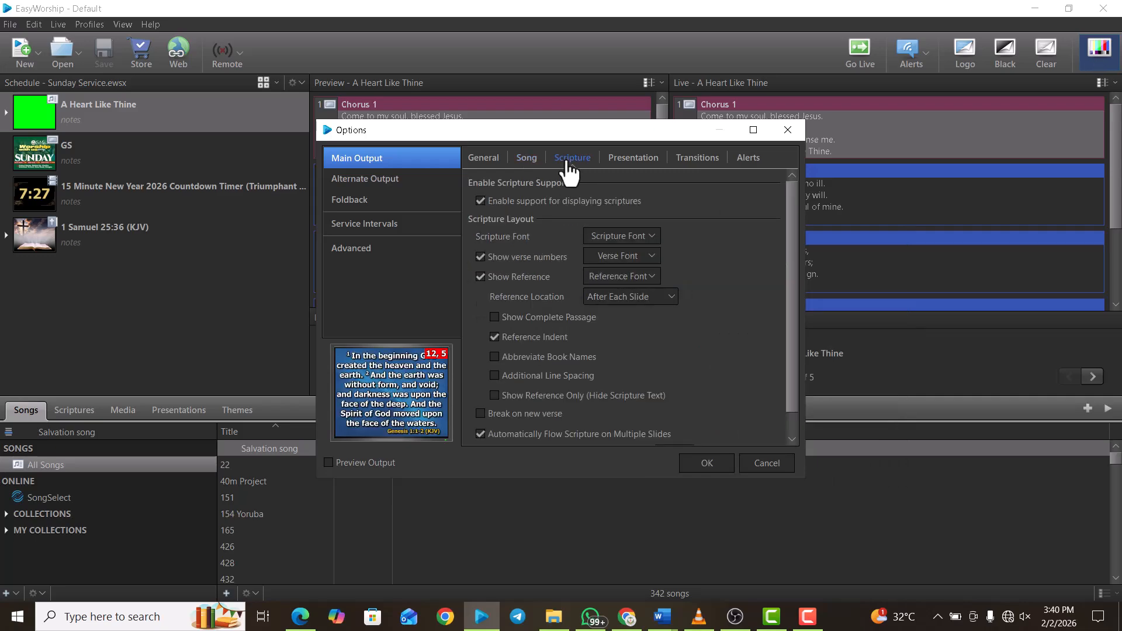
pyautogui.click(638, 240)
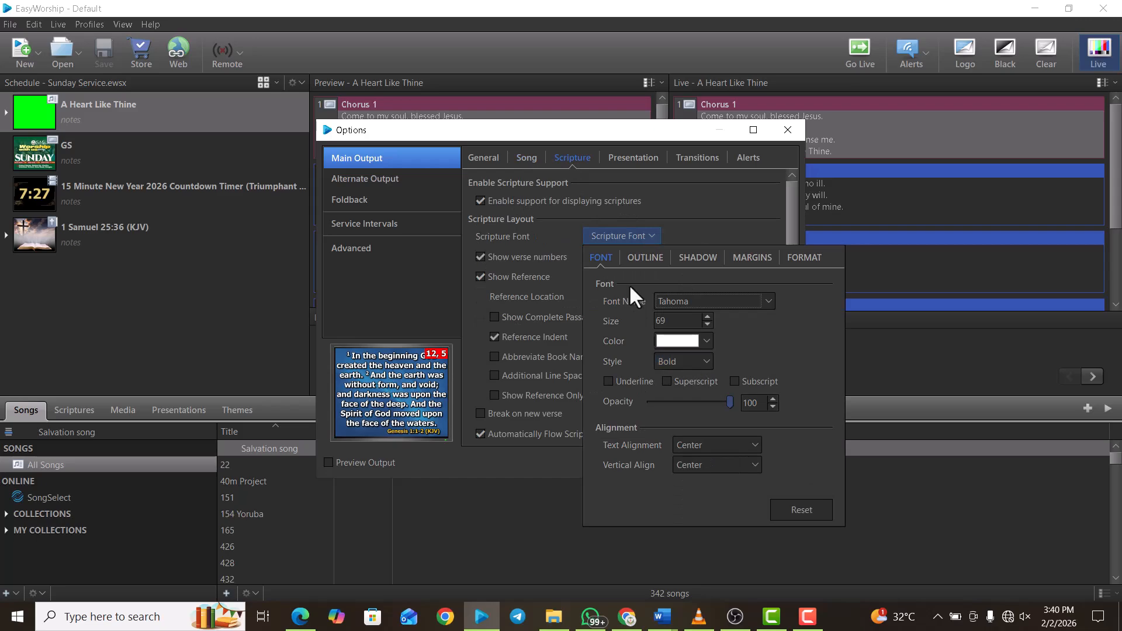
pyautogui.click(637, 258)
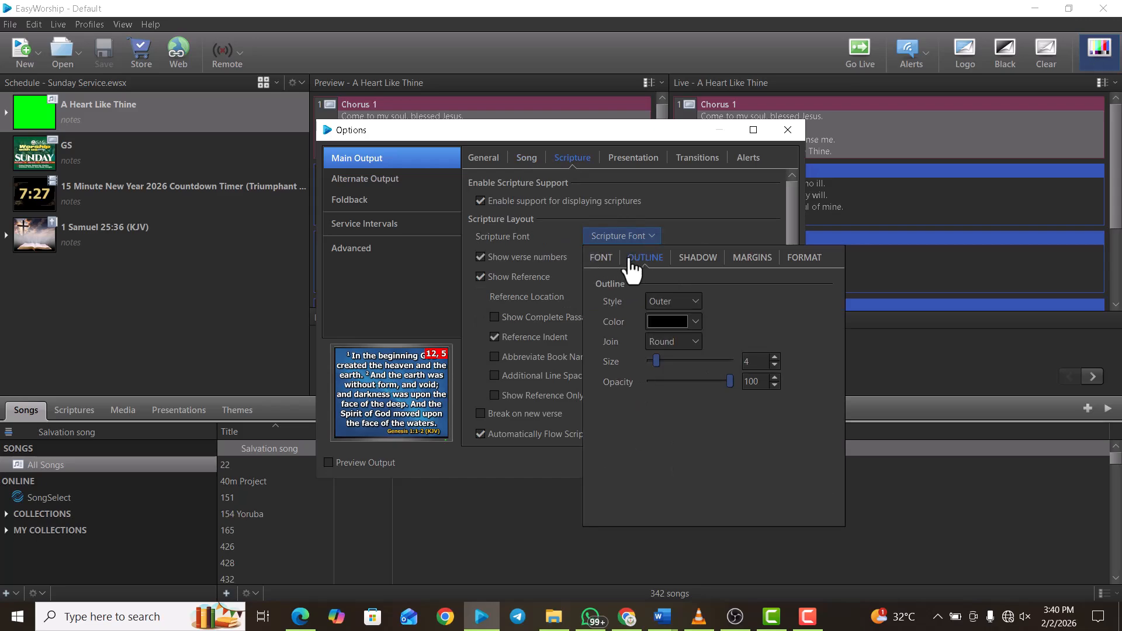
pyautogui.click(699, 257)
pyautogui.click(752, 258)
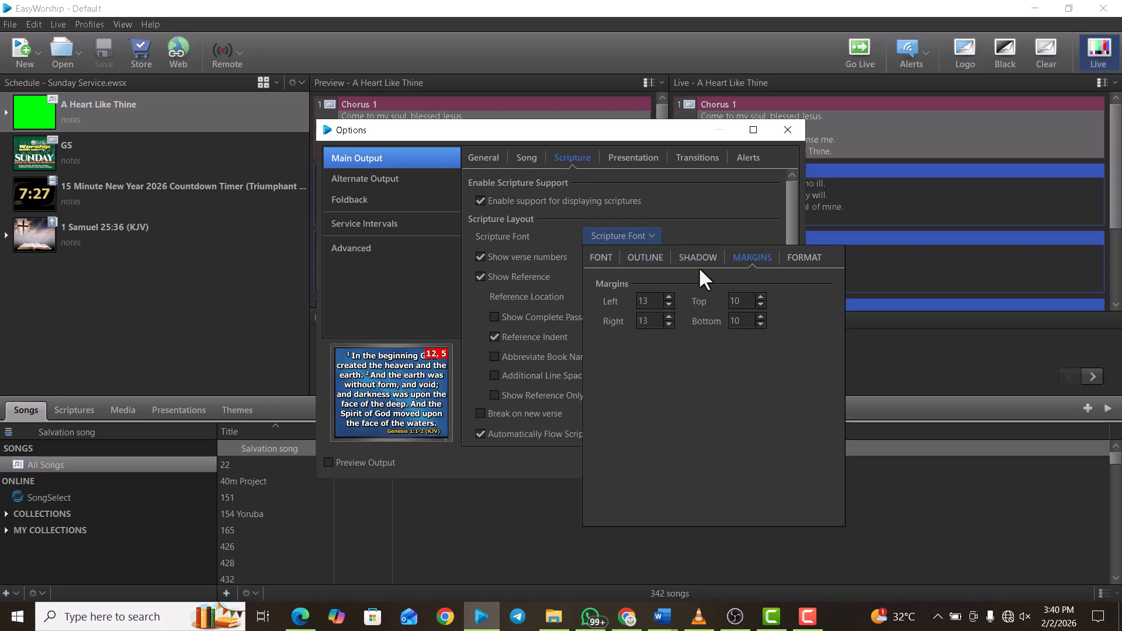
pyautogui.click(600, 258)
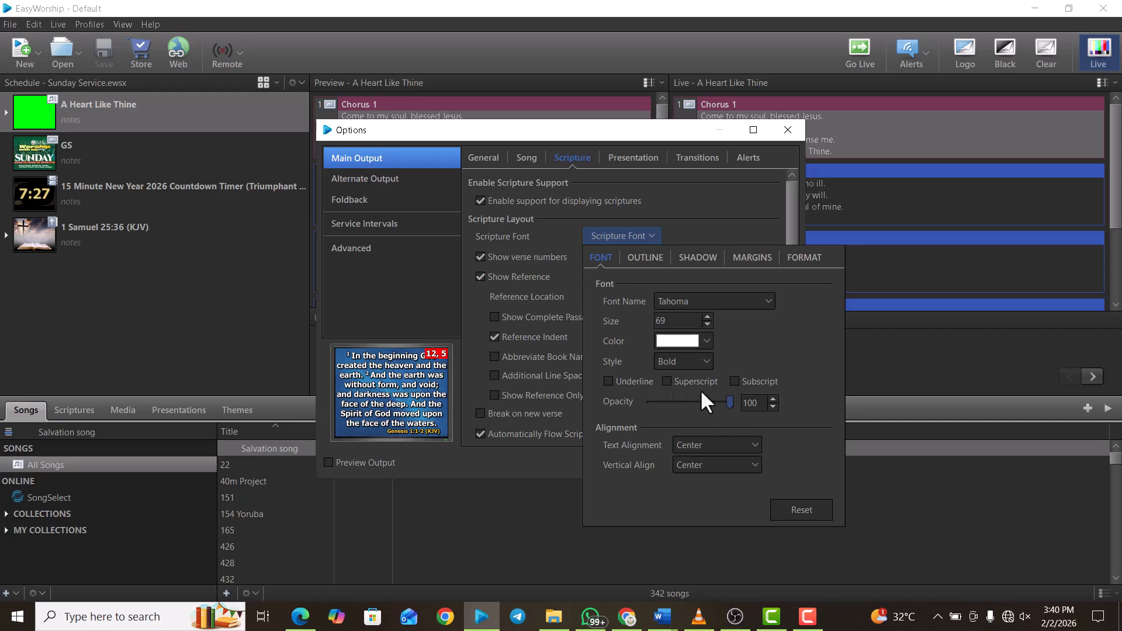
pyautogui.click(684, 189)
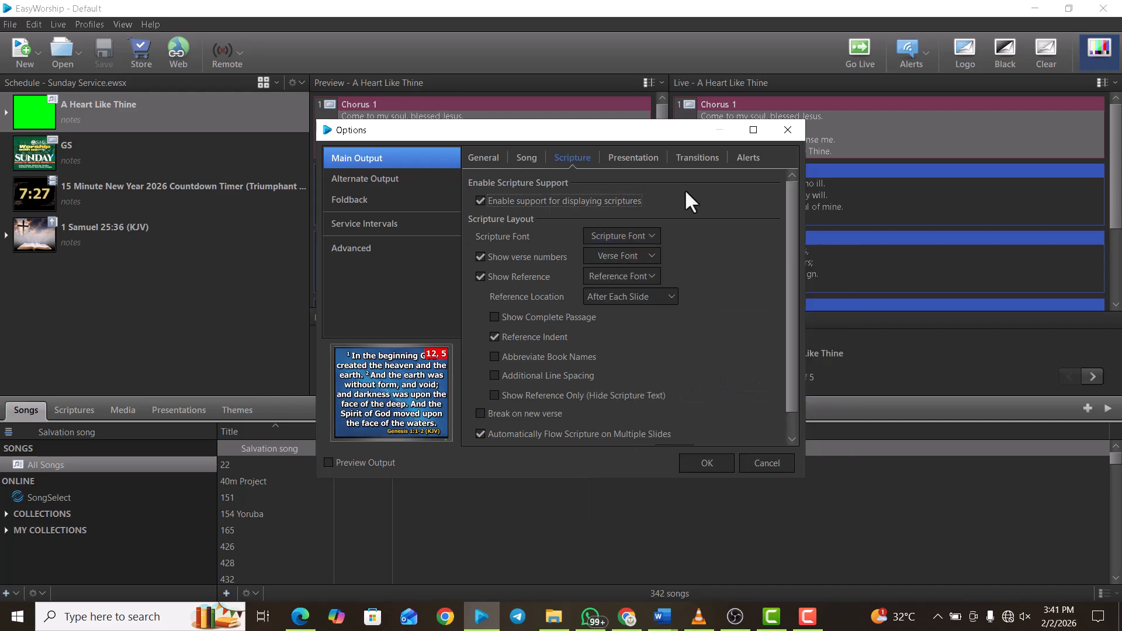
# Step: Review the verse font and reference font settings for scriptures on the main output, and close the options
pyautogui.click(633, 261)
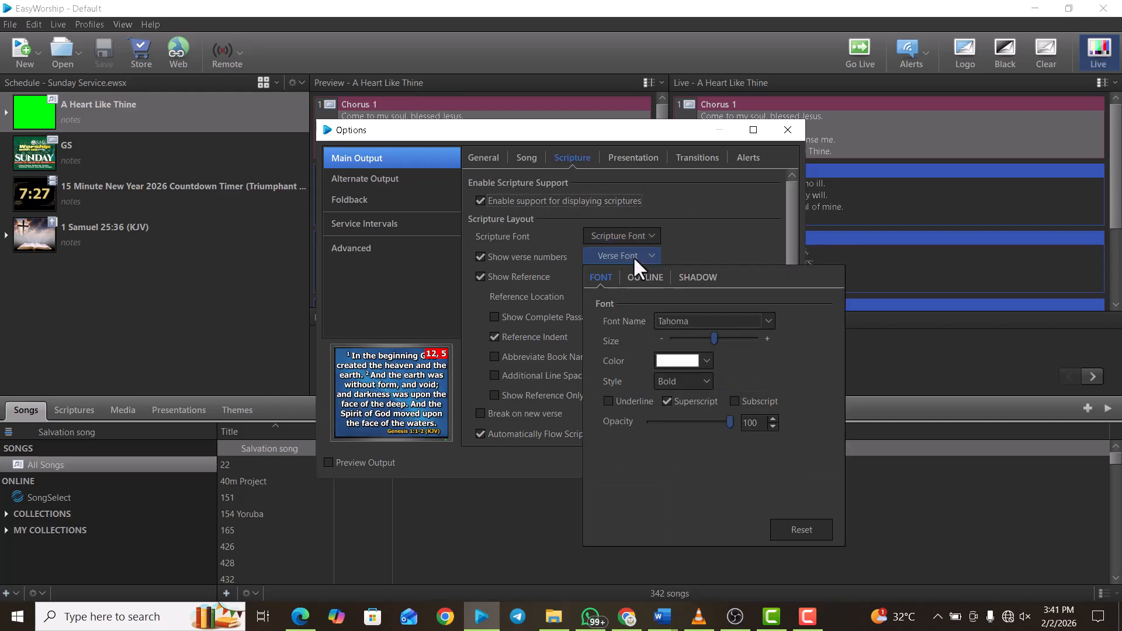
pyautogui.click(686, 252)
pyautogui.click(605, 279)
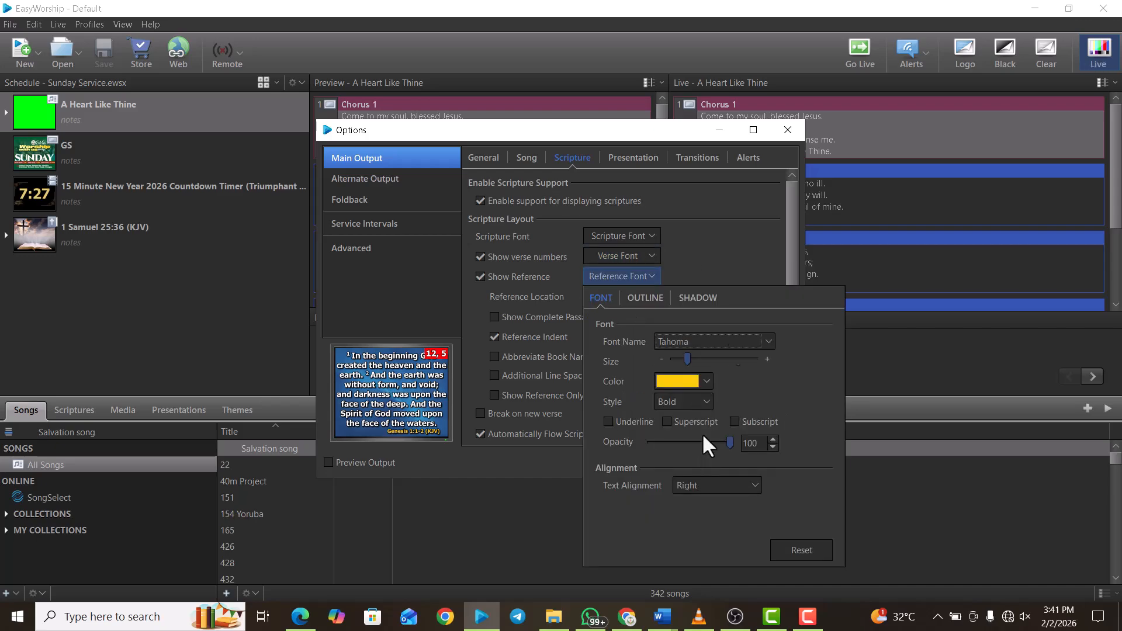
pyautogui.click(773, 210)
pyautogui.click(797, 128)
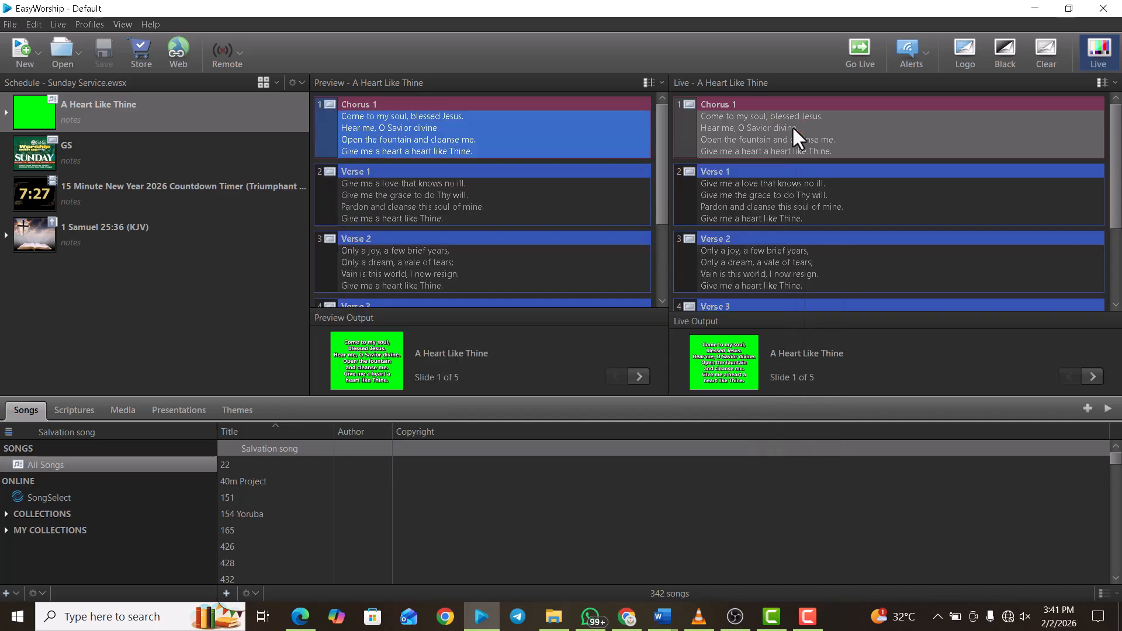
# Step: Display the nursery alert "WELCOME TO CHURCH" on the live output, and hide and remove it
pyautogui.click(913, 41)
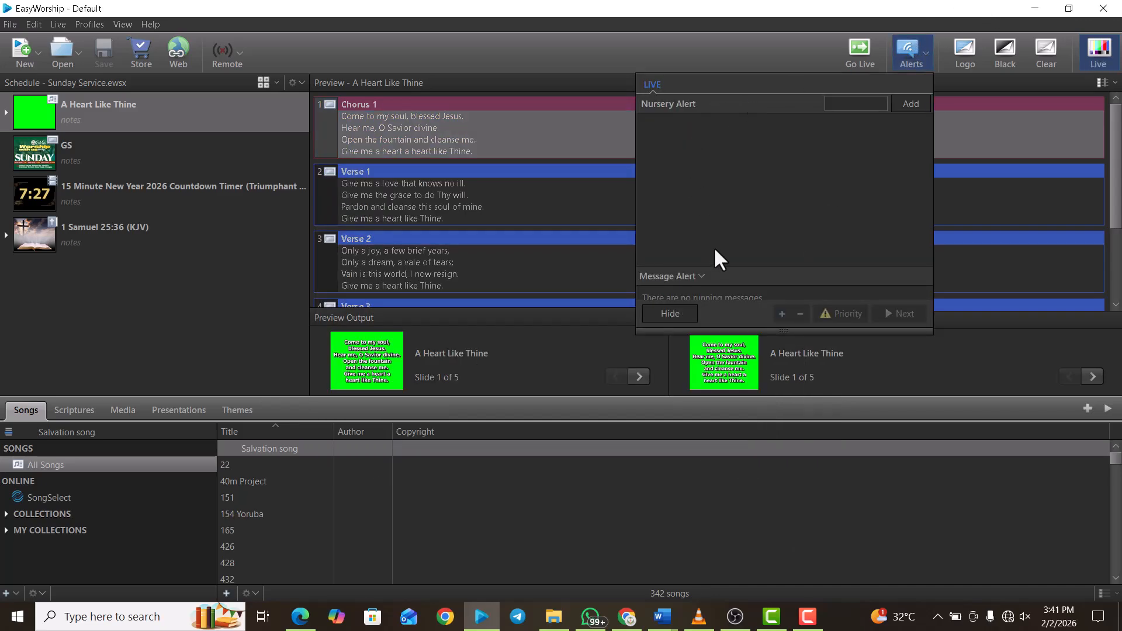
pyautogui.click(861, 106)
pyautogui.write('WELCOME TO CHURCH')
pyautogui.click(907, 99)
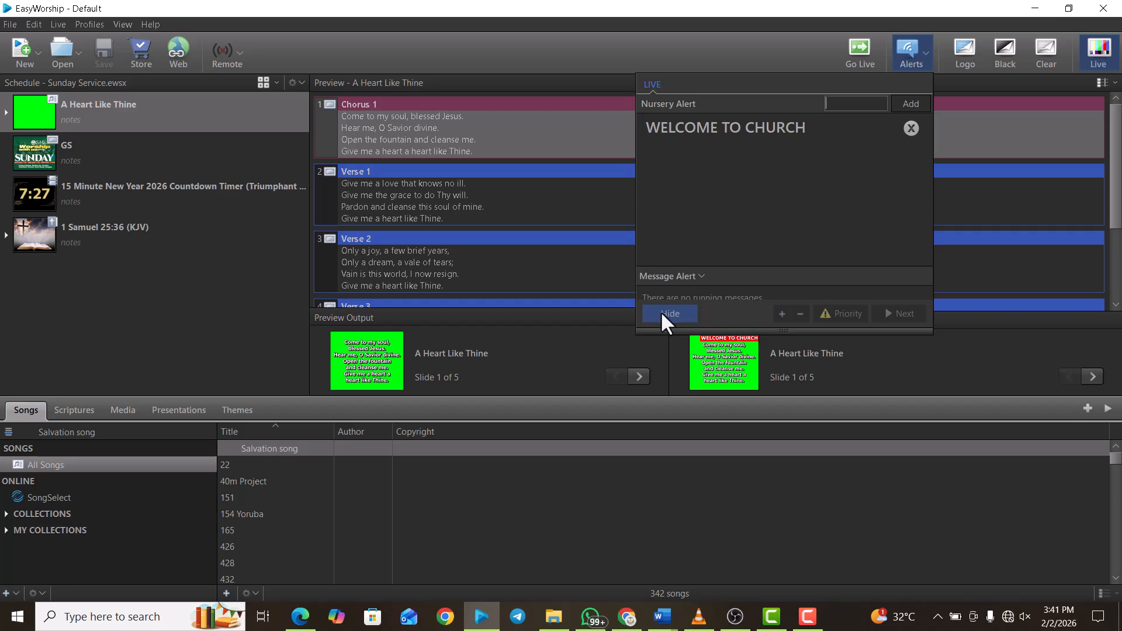
pyautogui.click(690, 314)
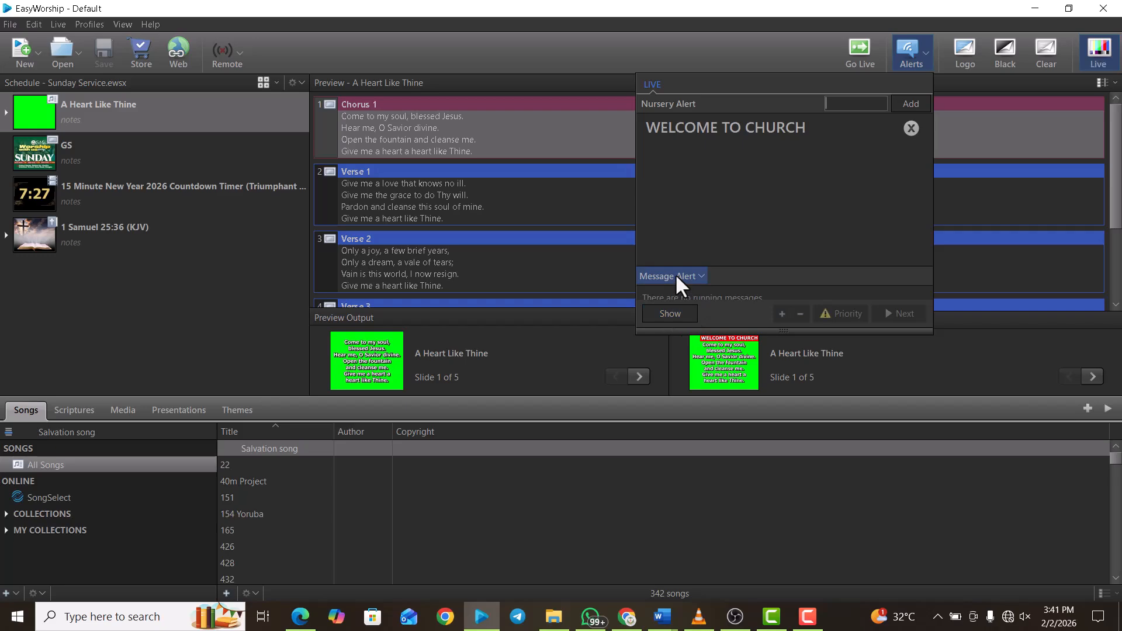
pyautogui.click(911, 128)
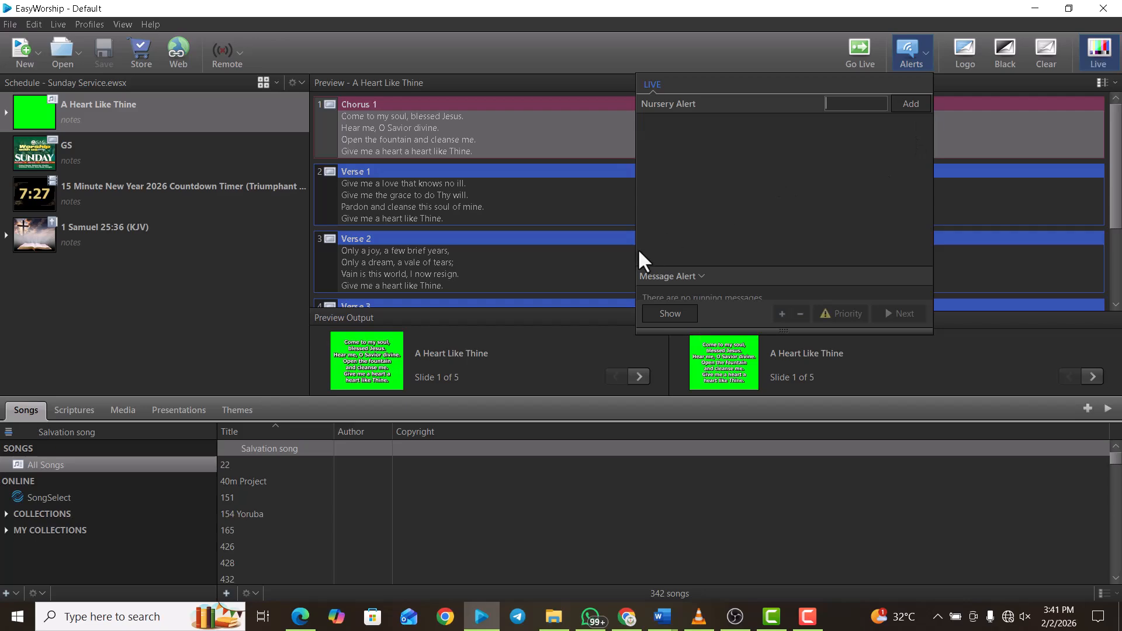
# Step: Add a simple message alert reading "YOU ARE WELCOME TO CHURCH - SERVICE CONTIUNUES ON TUESDAY FOR BIBLE STUDY" and show it live
pyautogui.click(661, 276)
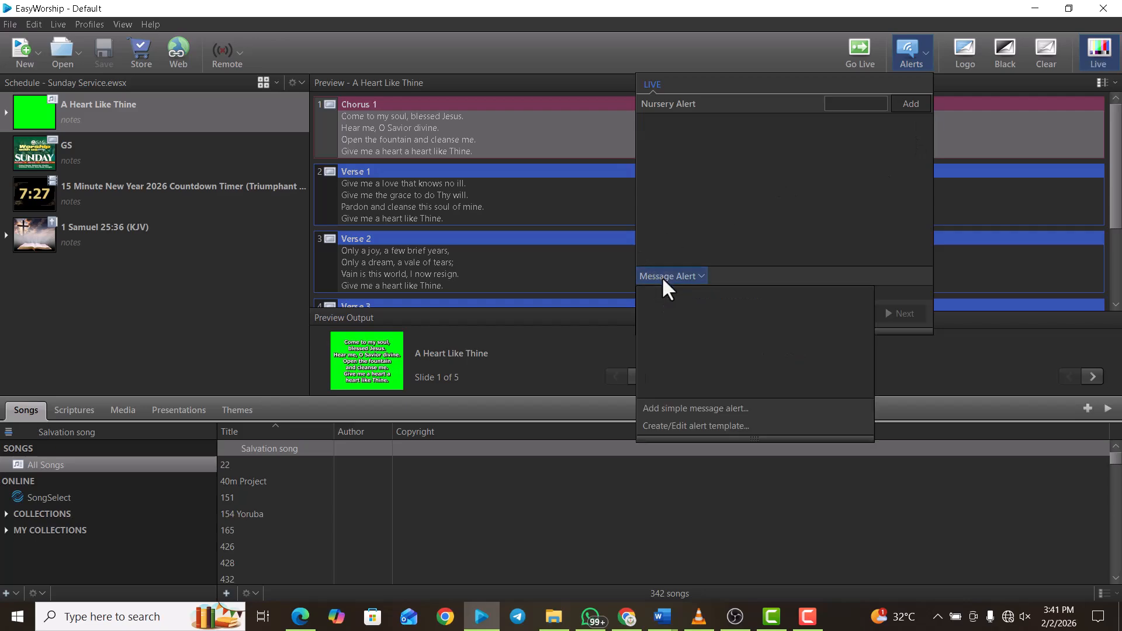
pyautogui.click(658, 408)
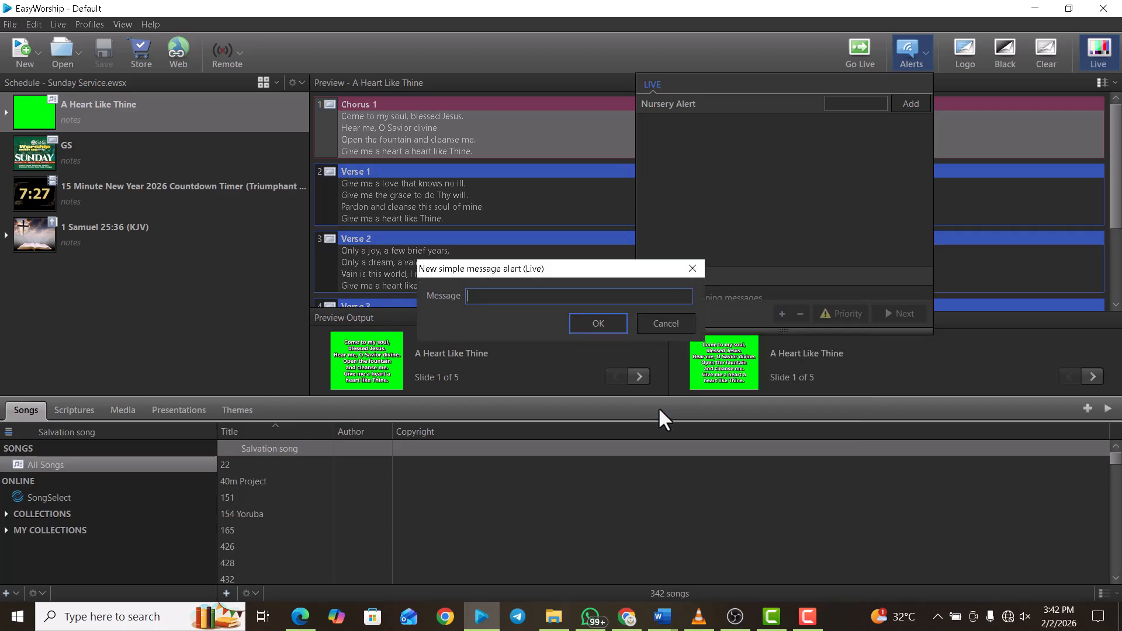
pyautogui.write('YOU ARE WELCOME TO CHURCH - SERVICE C')
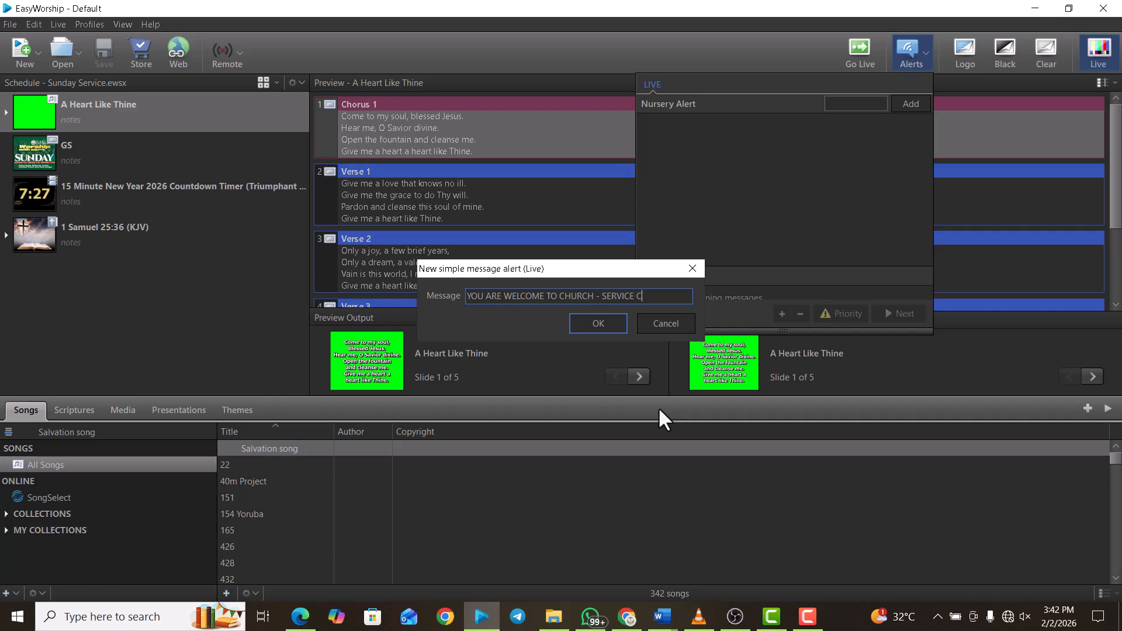
pyautogui.write('ONTIUNUES O')
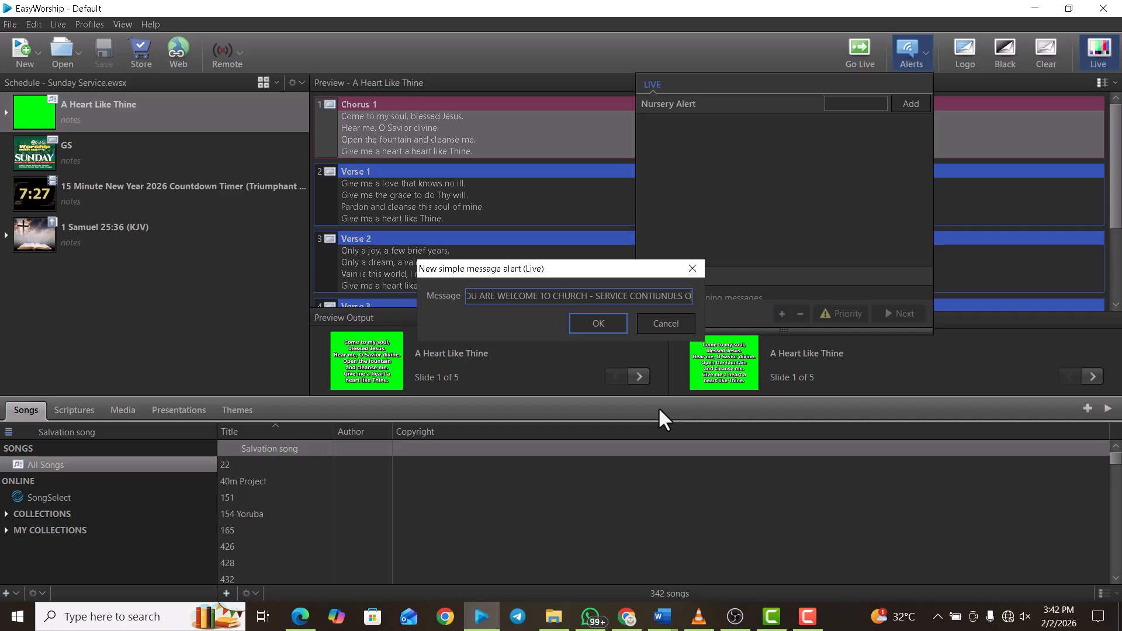
pyautogui.write('N')
pyautogui.write(' TU')
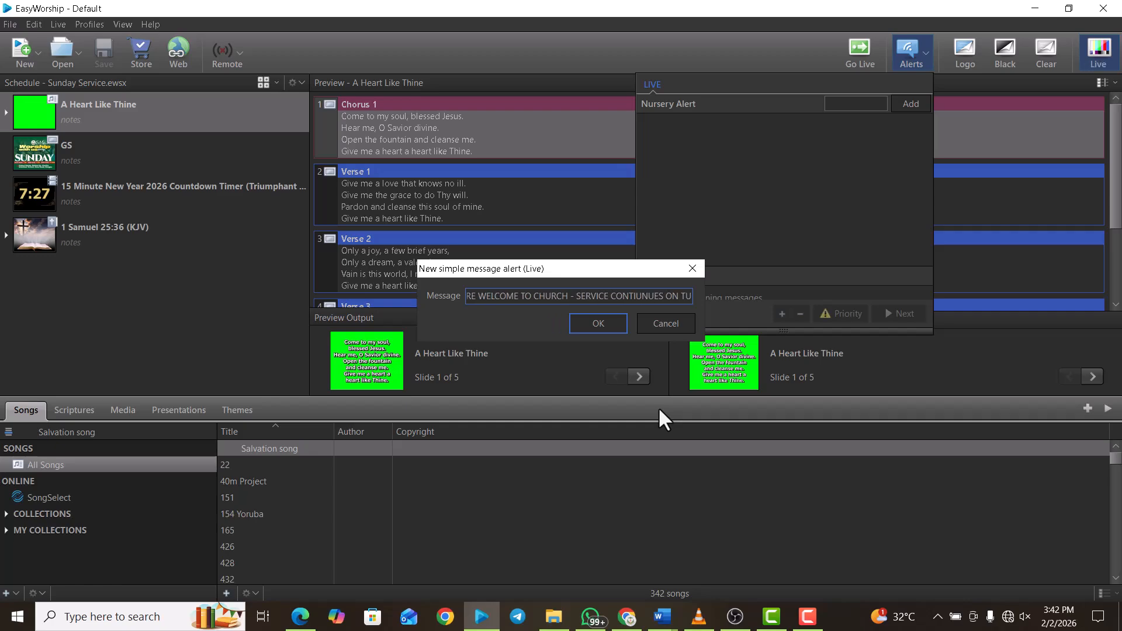
pyautogui.write('ESDAY FOR')
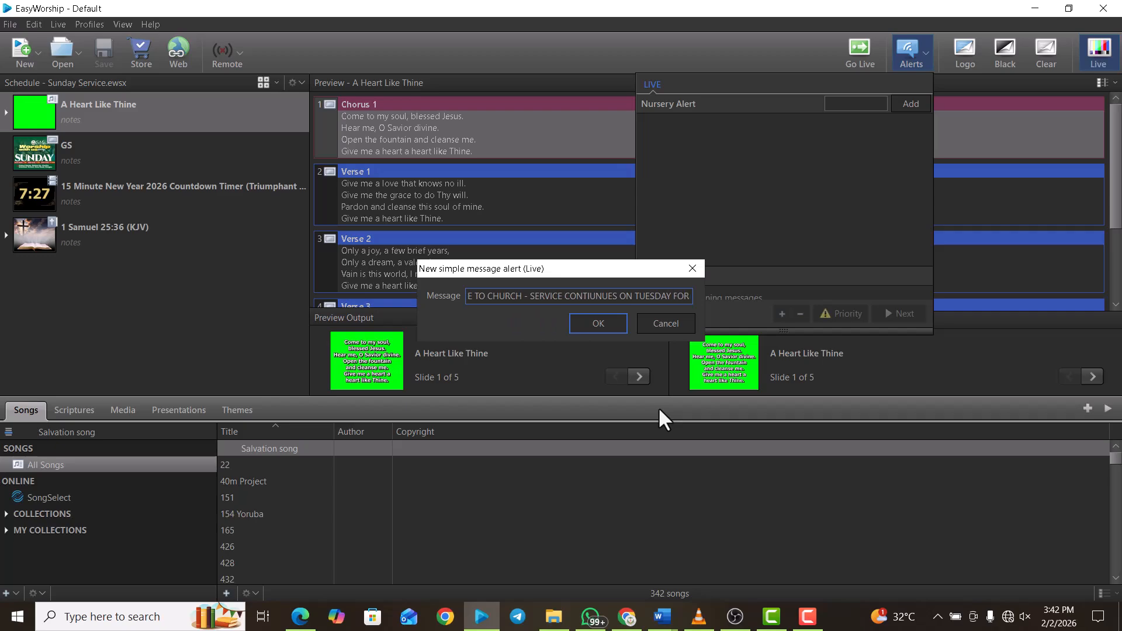
pyautogui.write(' BIB')
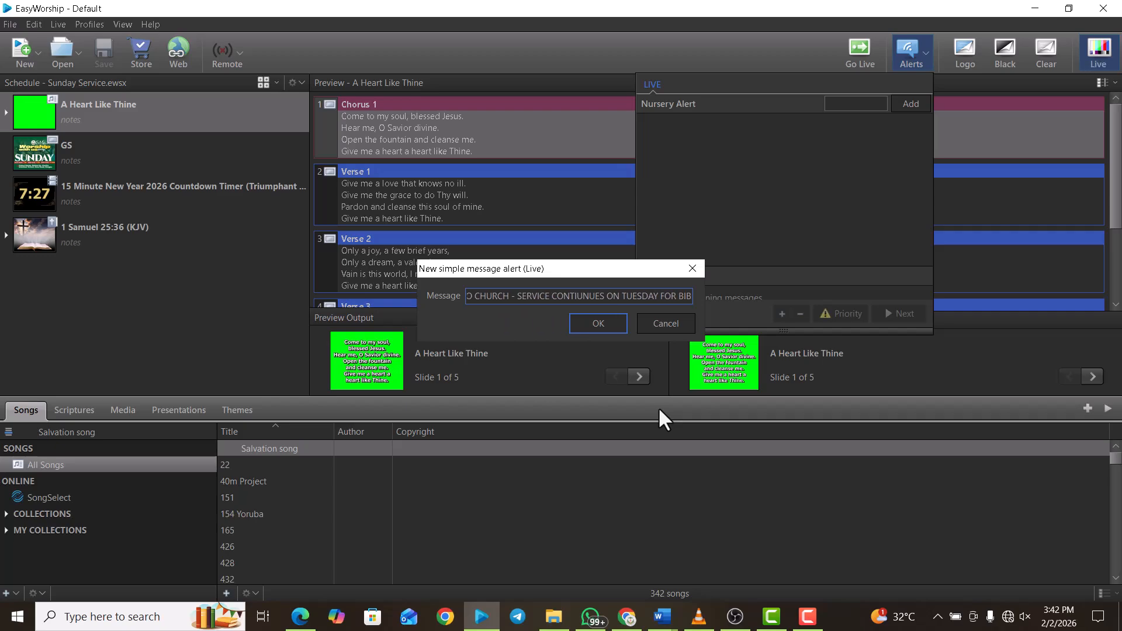
pyautogui.write('LE STU')
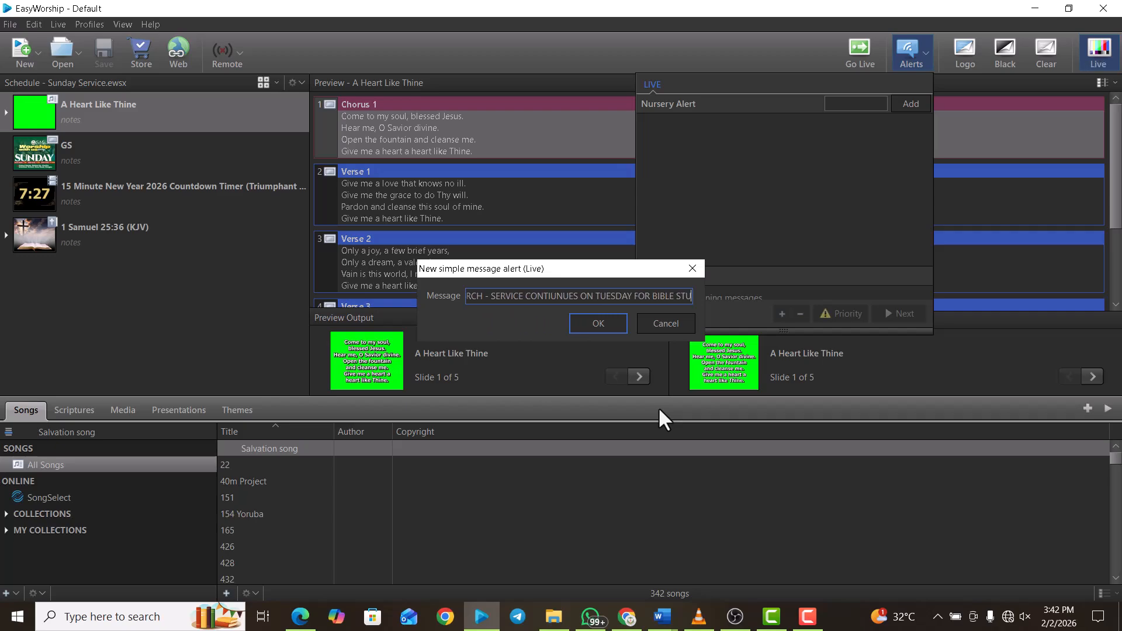
pyautogui.write('DY')
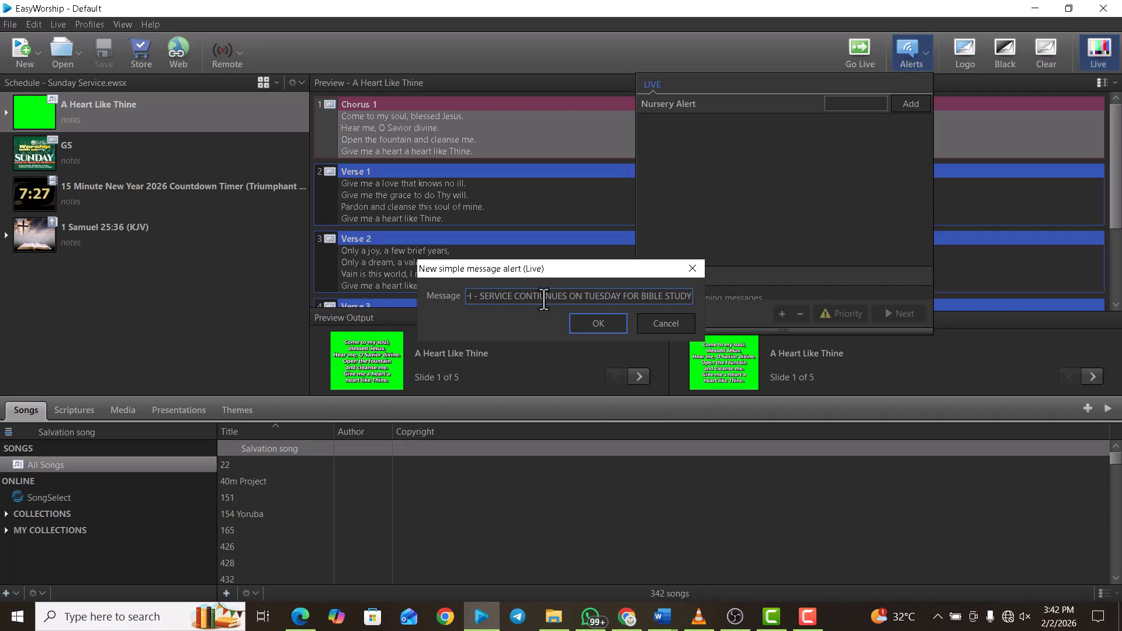
pyautogui.click(574, 321)
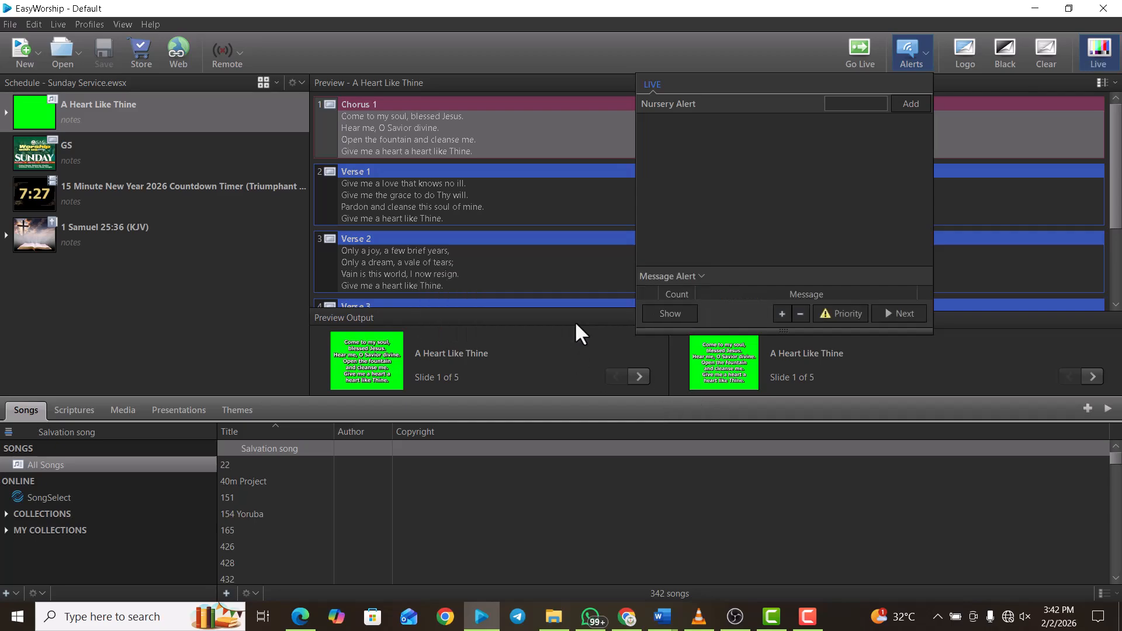
pyautogui.click(690, 310)
pyautogui.click(683, 314)
# Step: Try a new alert template with display count Until I Remove and display method Scroll when needed, and discard it
pyautogui.click(672, 274)
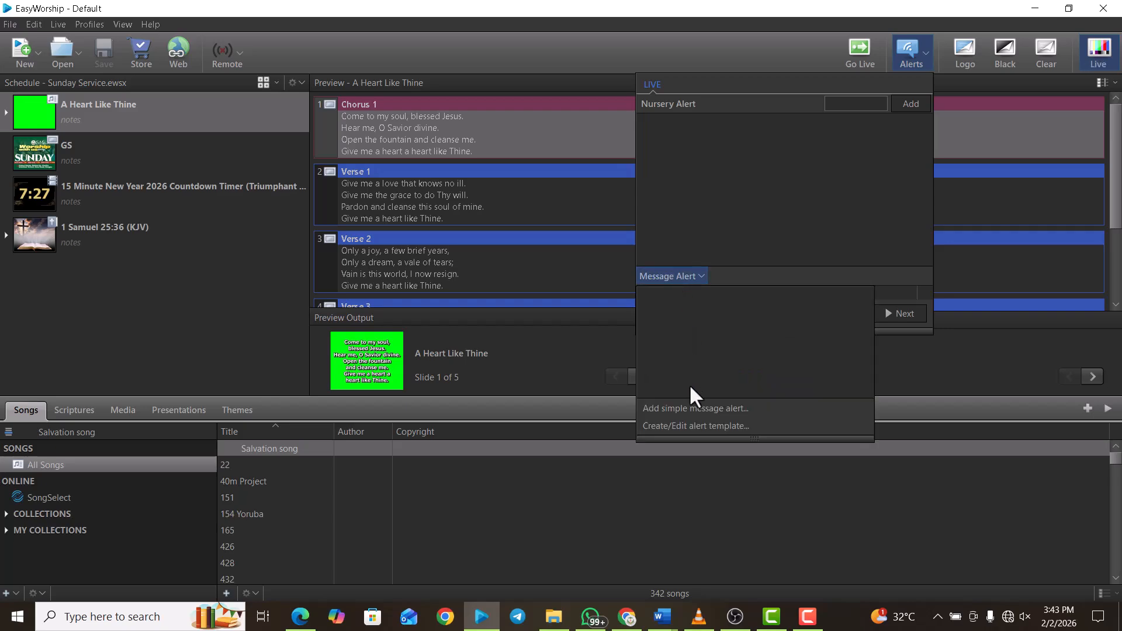
pyautogui.click(688, 423)
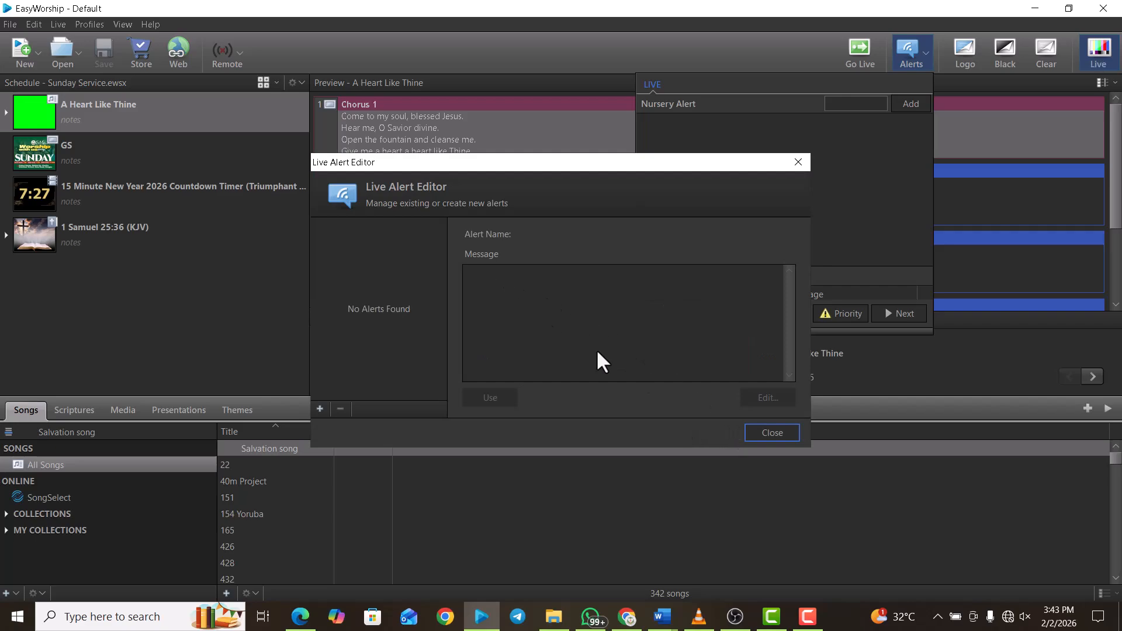
pyautogui.click(319, 409)
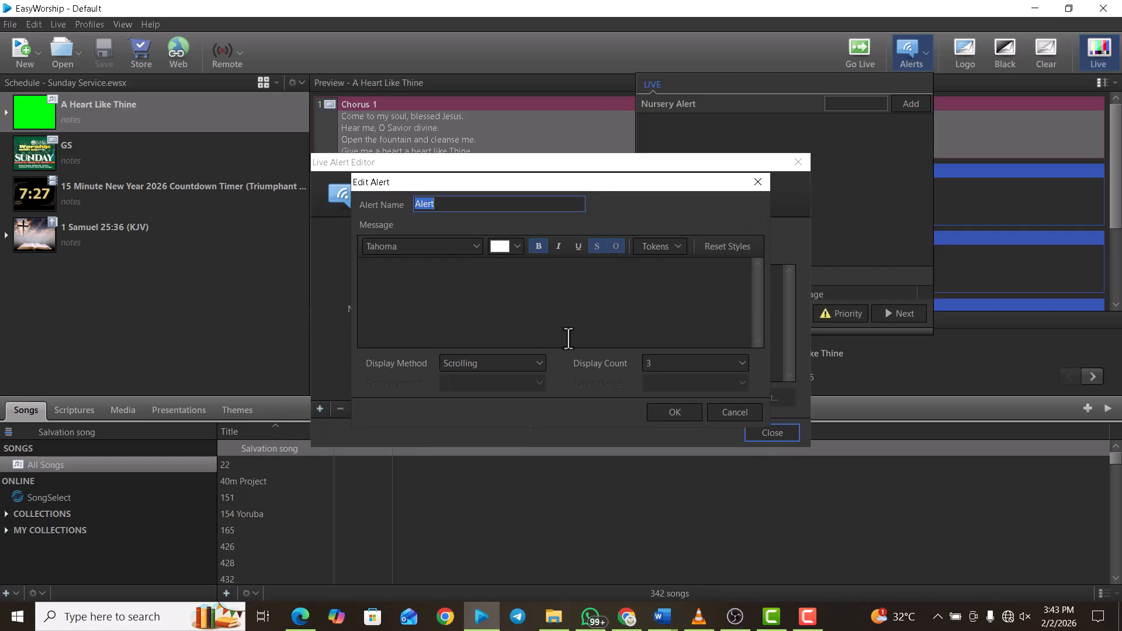
pyautogui.click(747, 358)
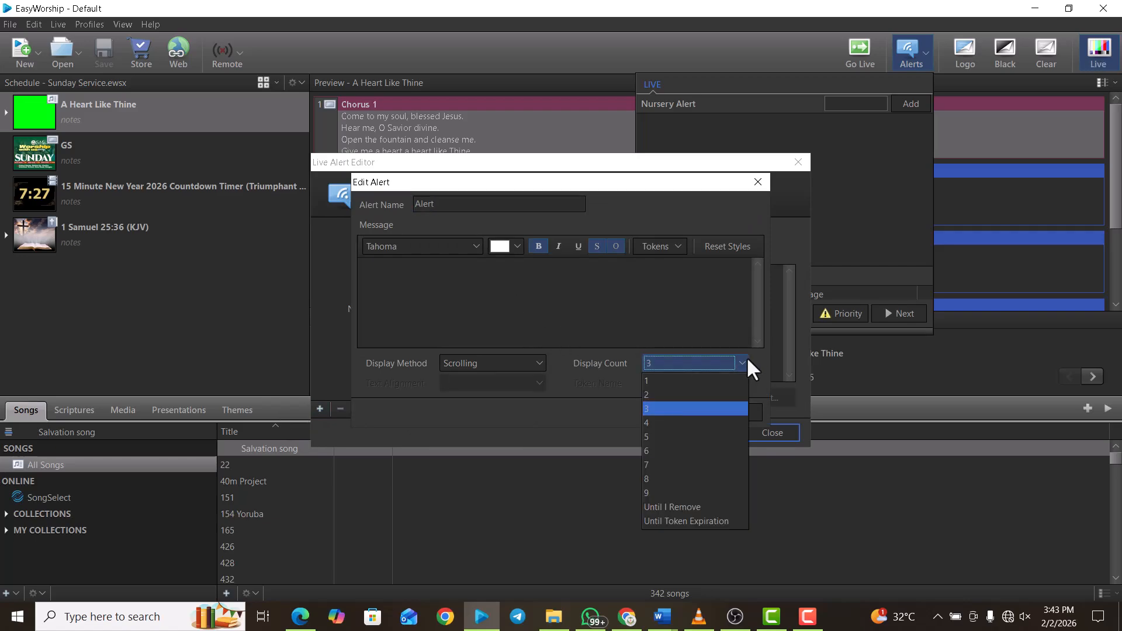
pyautogui.click(673, 506)
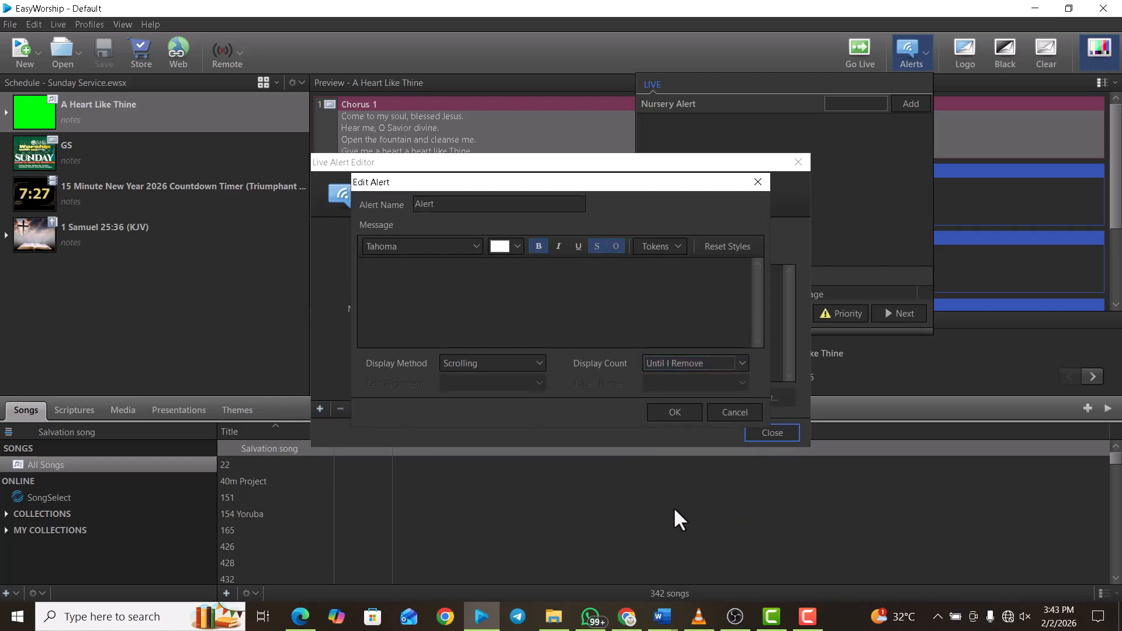
pyautogui.click(459, 362)
pyautogui.click(472, 410)
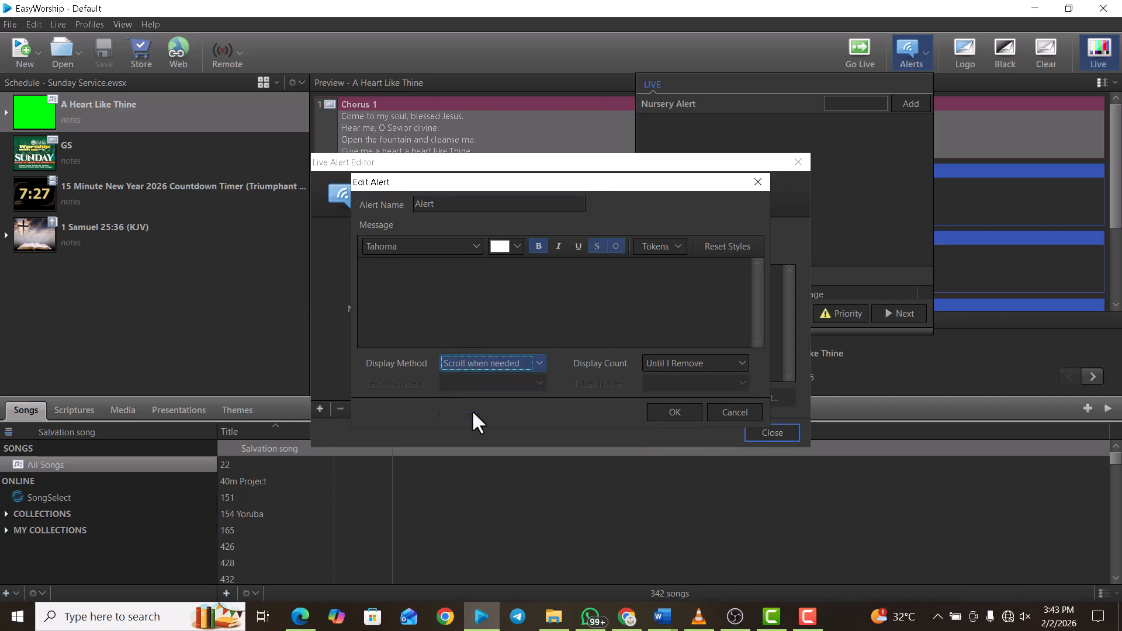
pyautogui.click(455, 365)
pyautogui.click(456, 376)
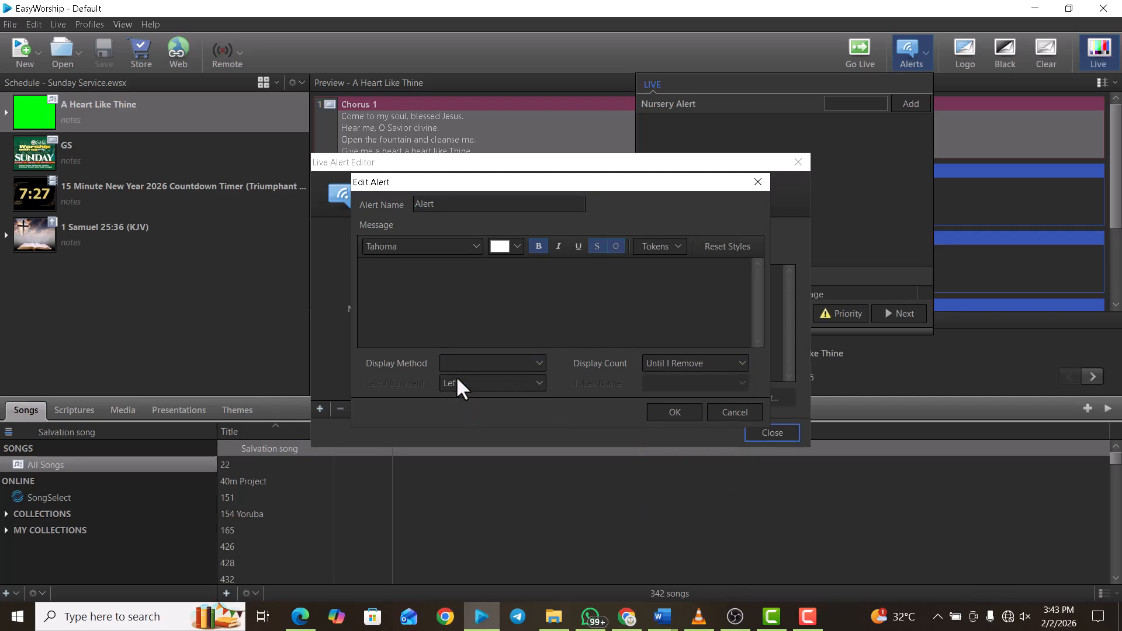
pyautogui.click(745, 407)
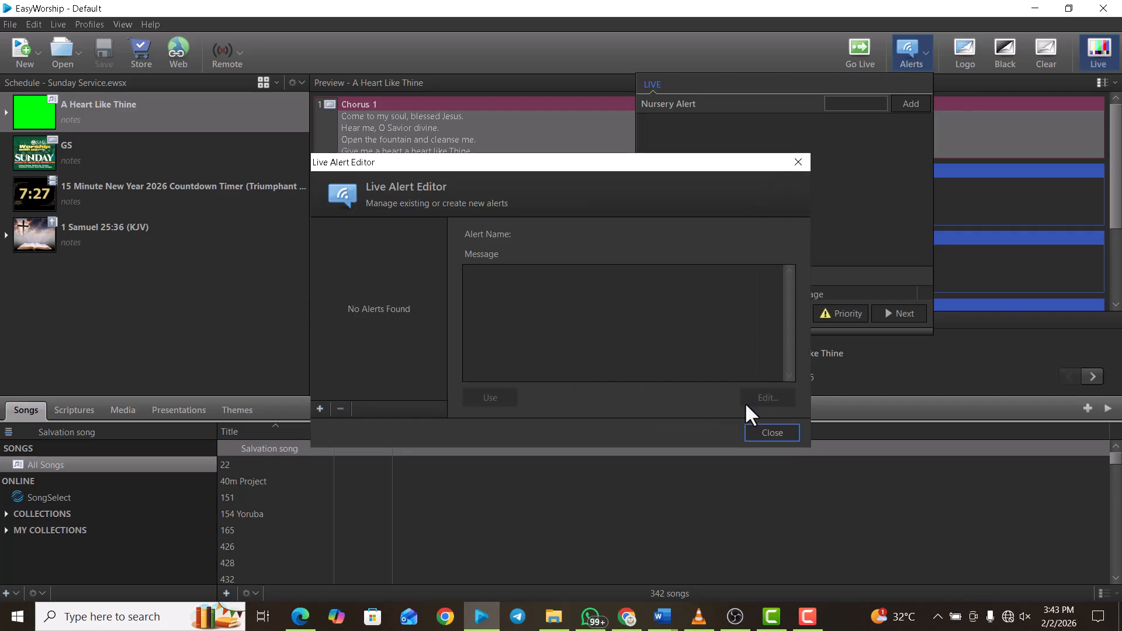
pyautogui.click(797, 161)
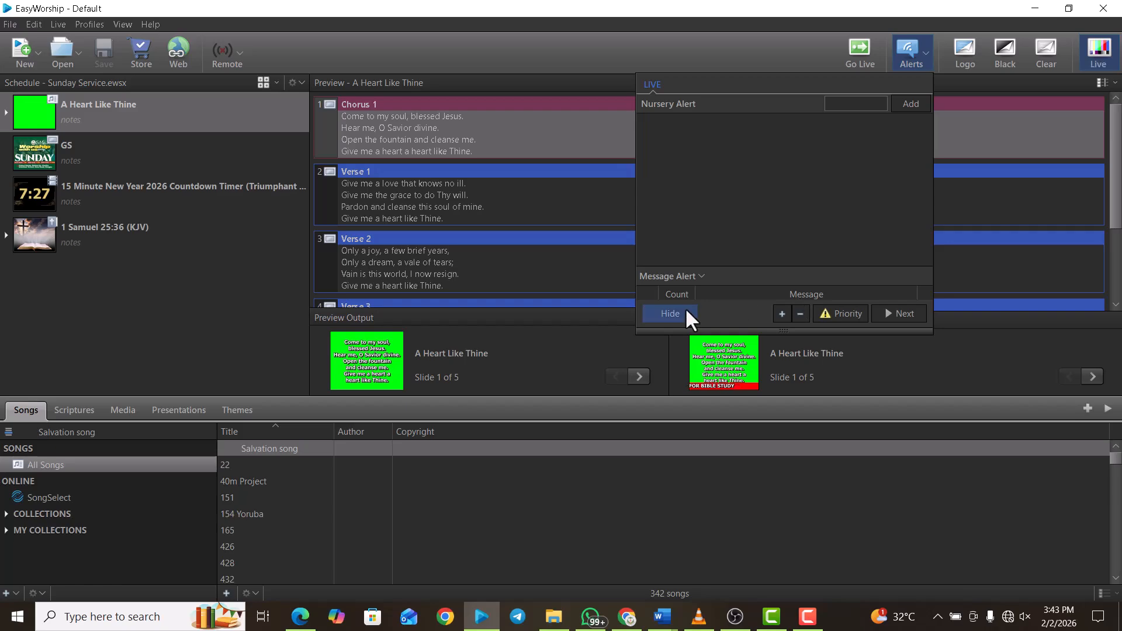
# Step: Hide the running message alert from the live output and close the alert controls
pyautogui.click(670, 313)
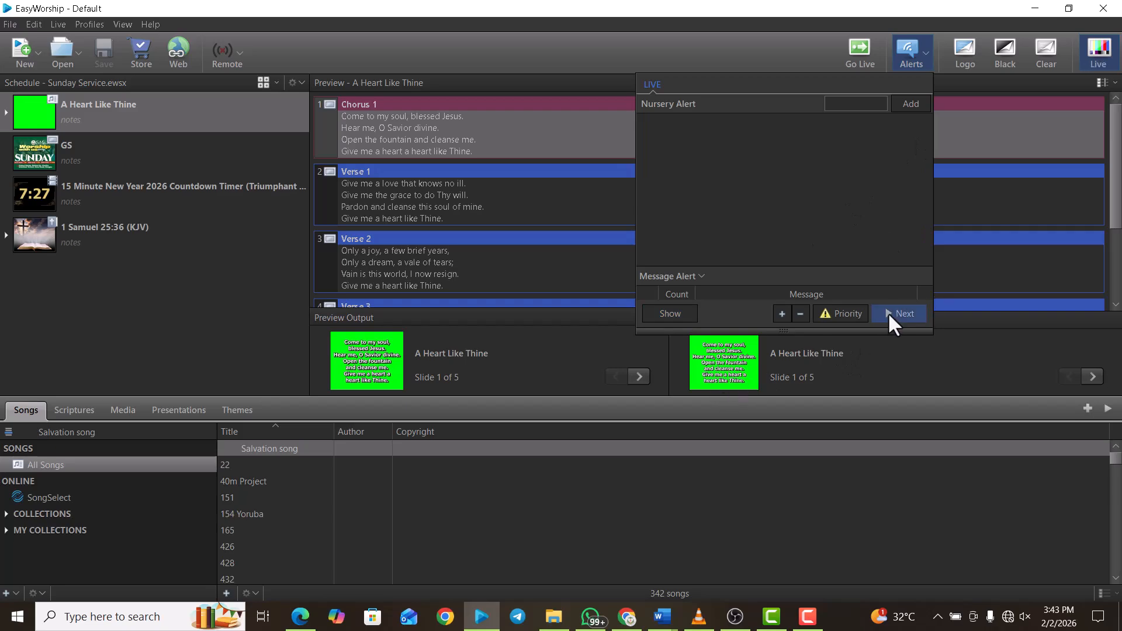
pyautogui.click(977, 374)
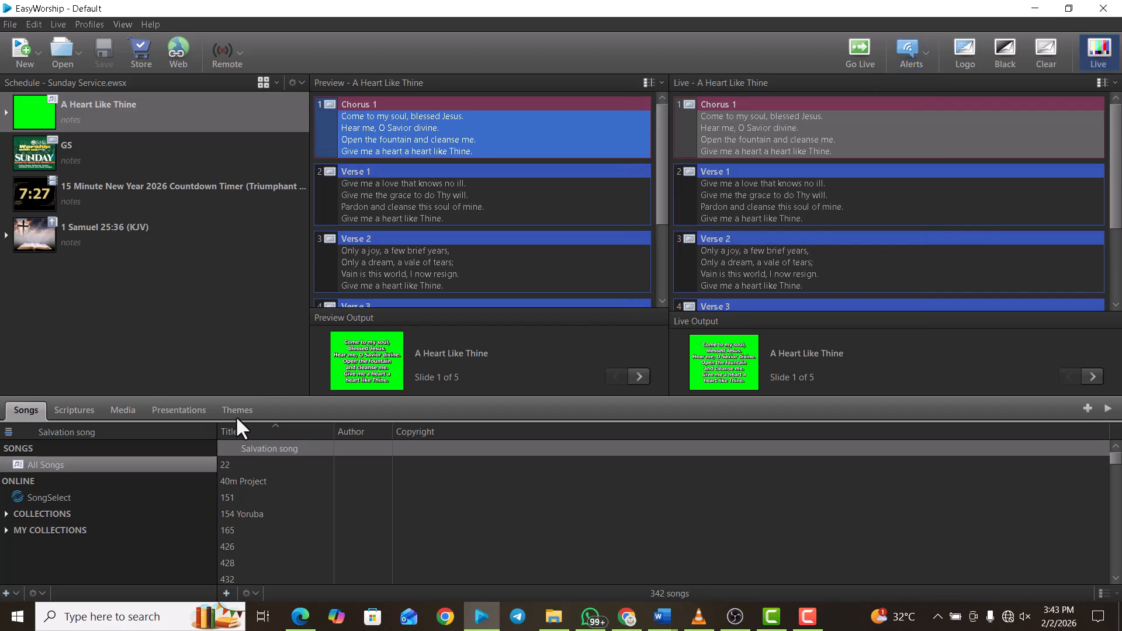
# Step: Send Genesis 1:1 (KJV) live, and clear its text from the live output and restore it
pyautogui.click(86, 407)
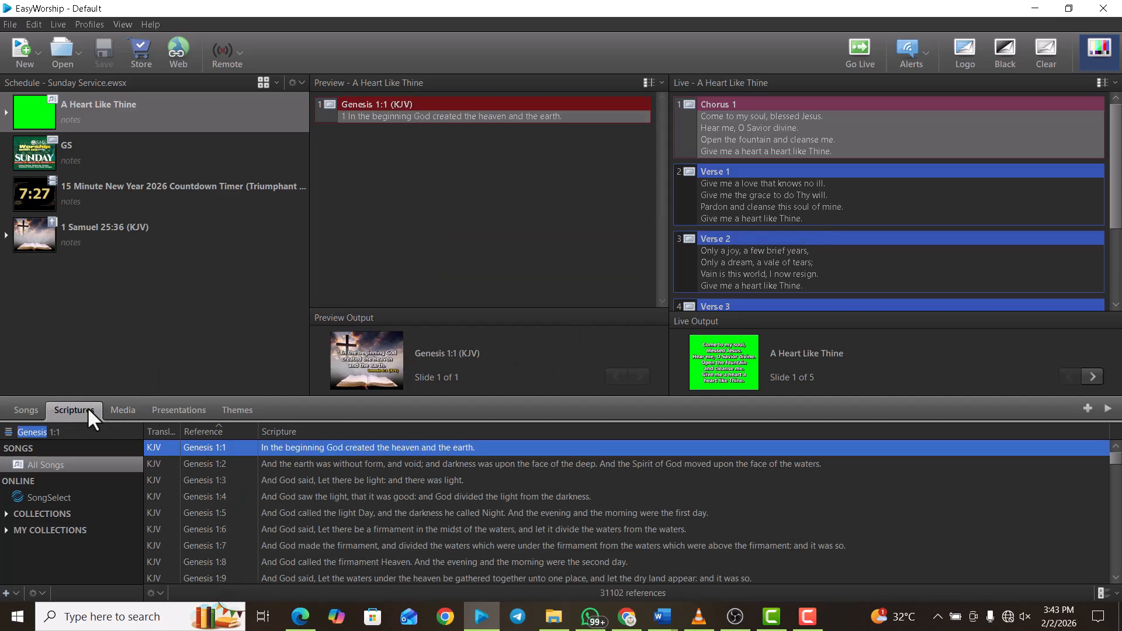
pyautogui.click(367, 332)
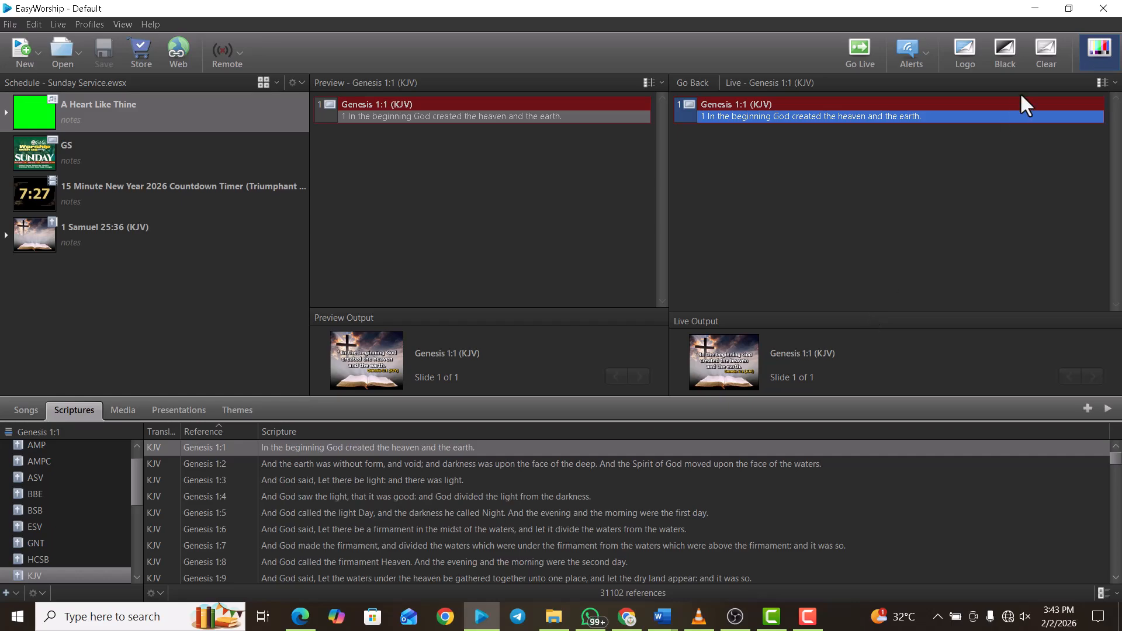
pyautogui.click(1047, 62)
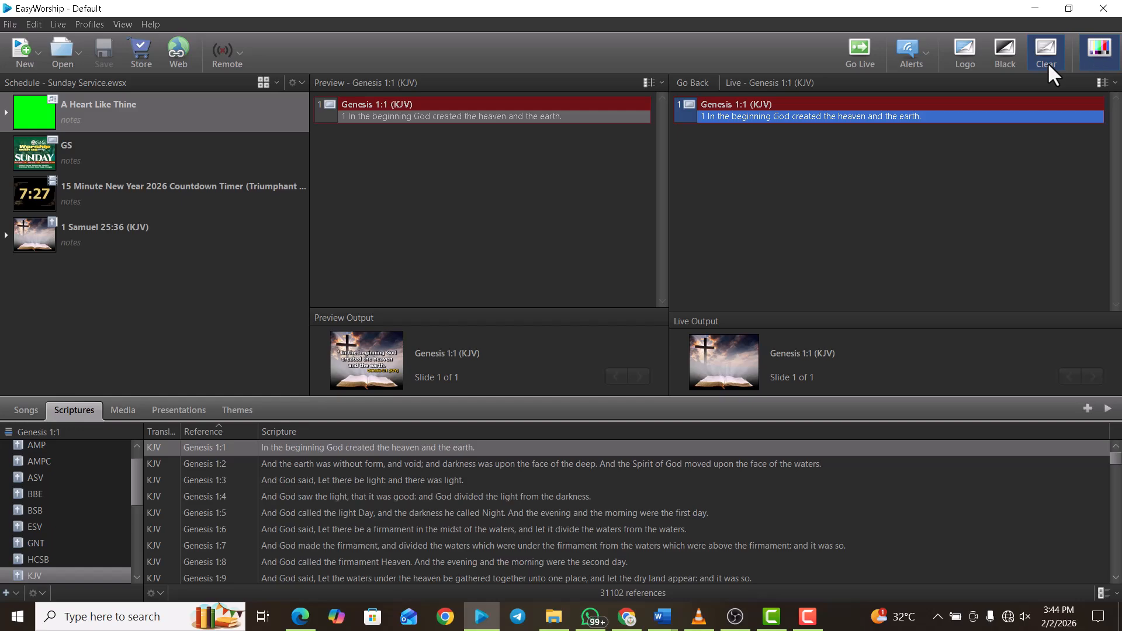
pyautogui.click(1048, 62)
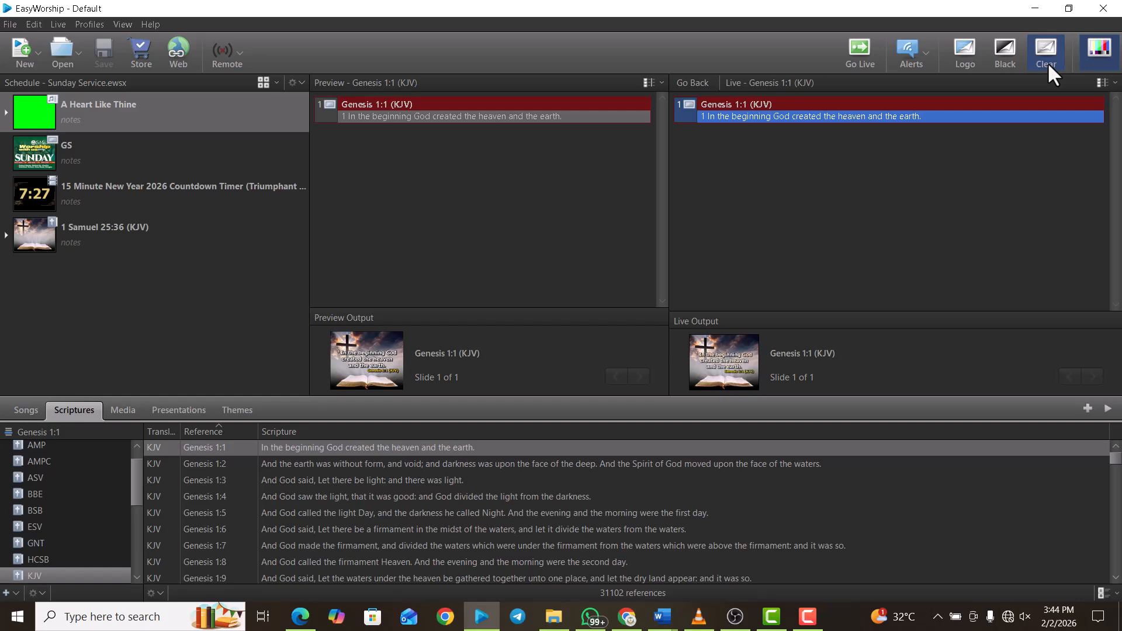
# Step: Examine the remote control choices, including available devices, MIDI controls and EasyWorship Remote
pyautogui.click(240, 55)
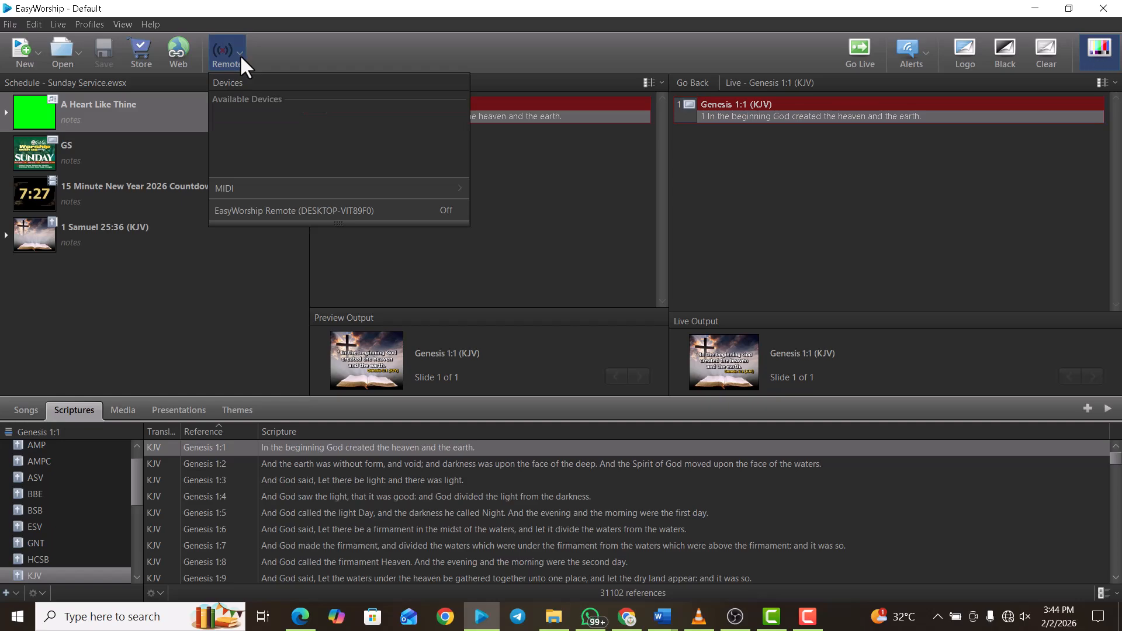
pyautogui.moveTo(342, 196)
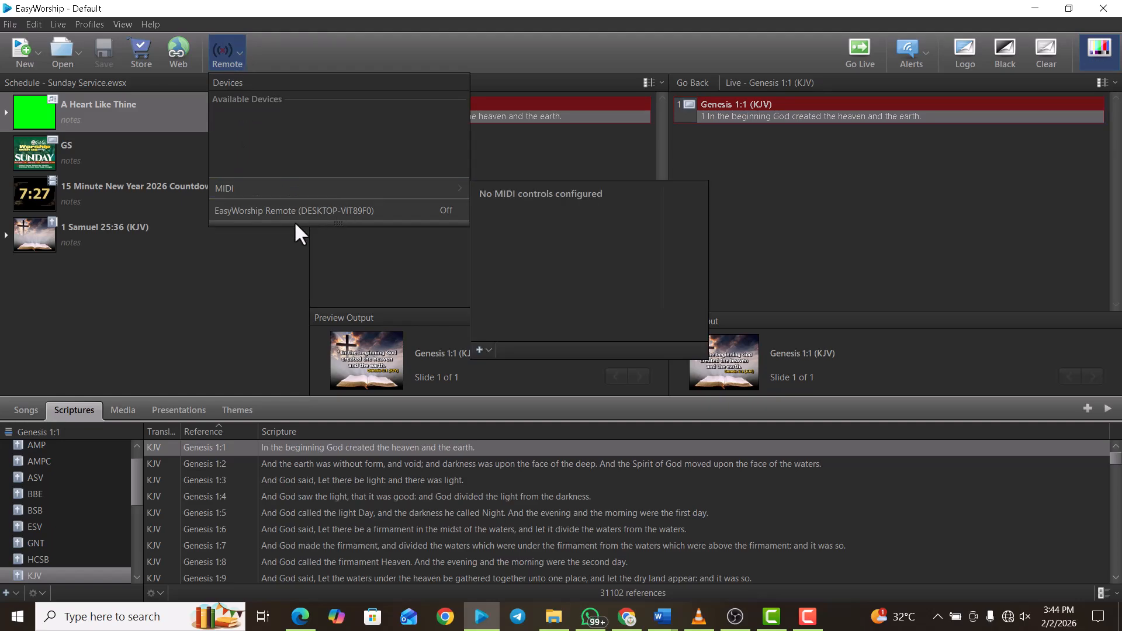
pyautogui.click(234, 188)
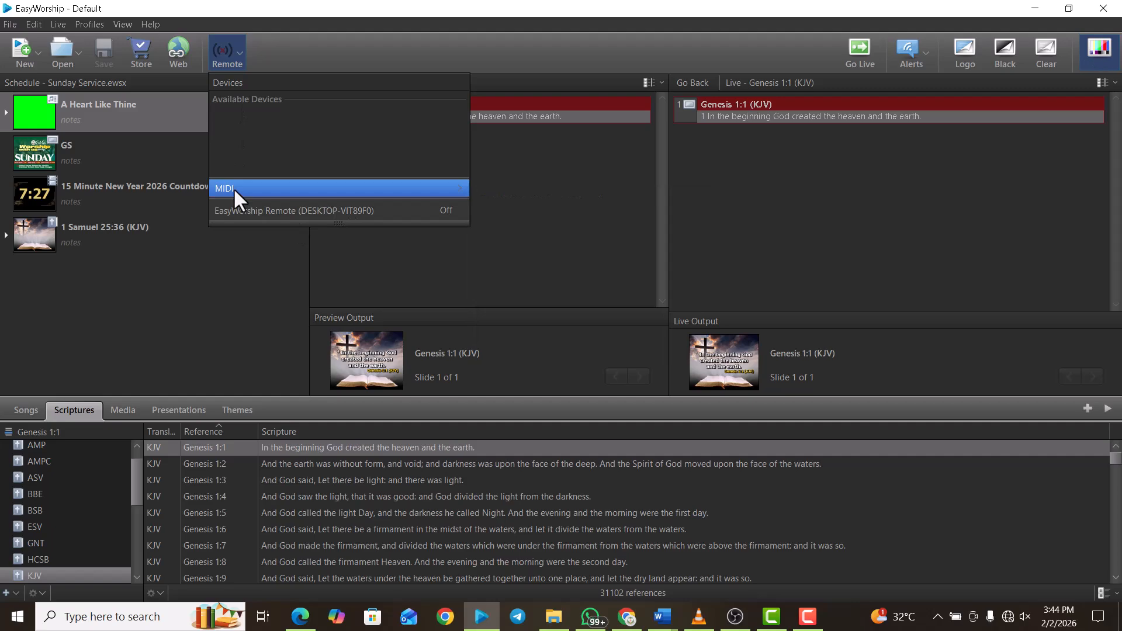
# Step: Leave the remote control choices and send the Introduction presentation to the live output
pyautogui.click(238, 278)
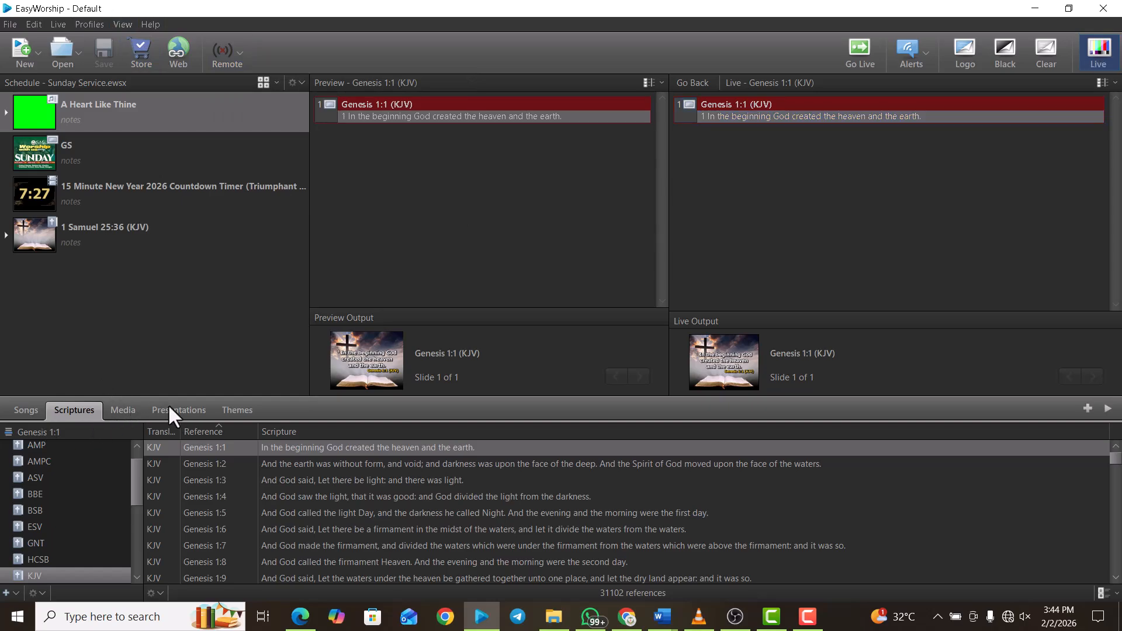
pyautogui.click(199, 407)
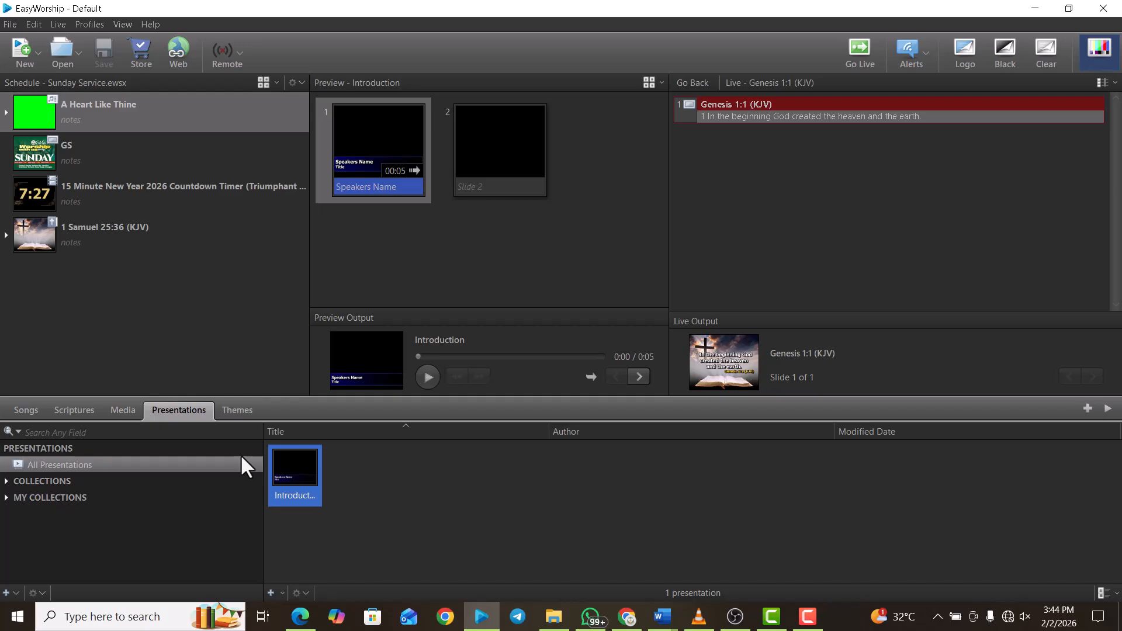
pyautogui.click(429, 376)
pyautogui.press('Return')
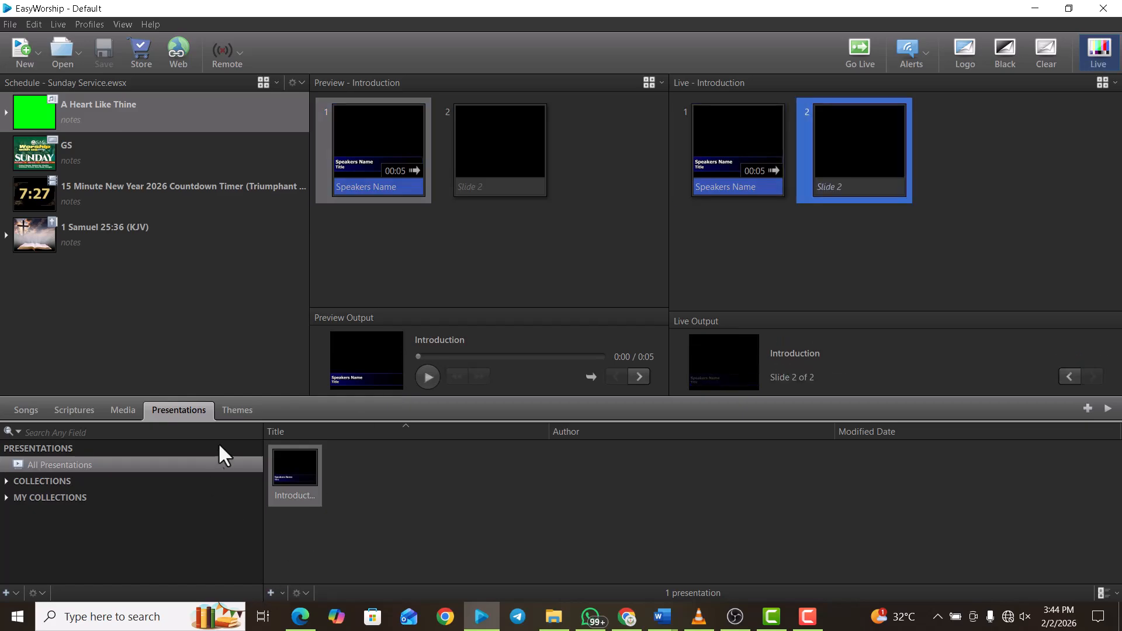
# Step: Start a new song theme, examine its slide background, transition and element fill options, and close the theme editor without saving
pyautogui.click(247, 403)
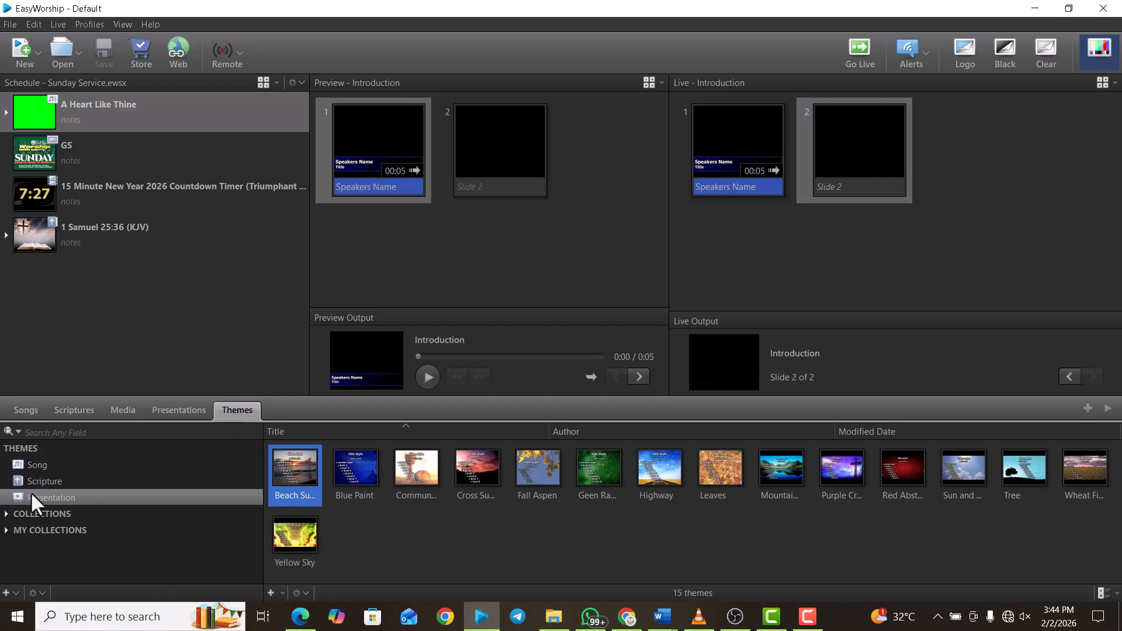
pyautogui.click(44, 462)
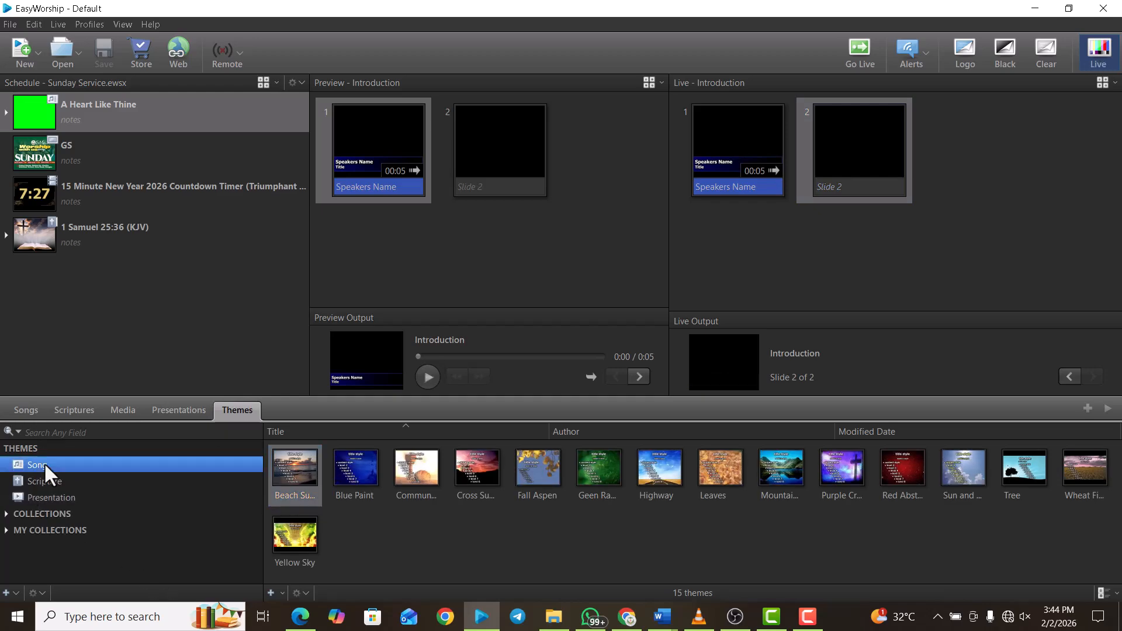
pyautogui.click(271, 592)
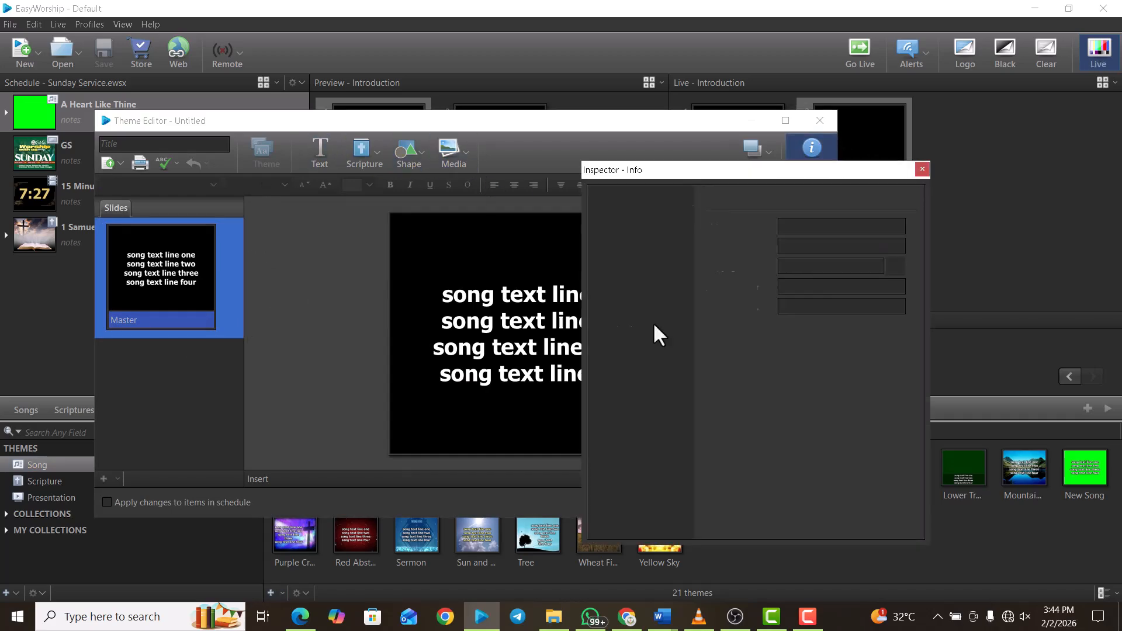
pyautogui.click(634, 260)
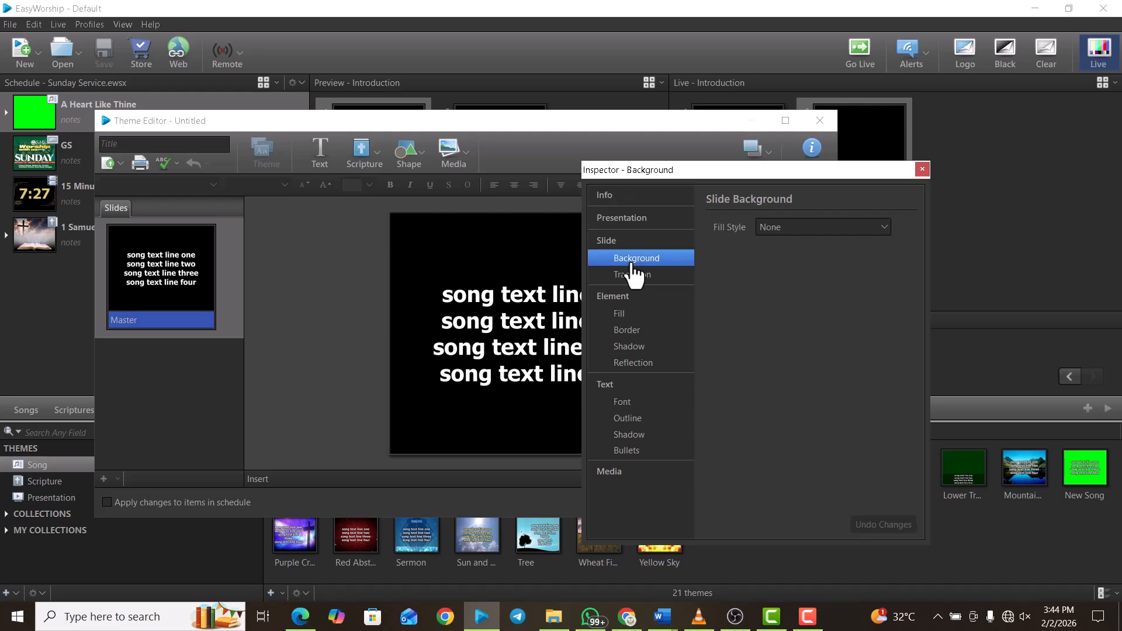
pyautogui.click(632, 275)
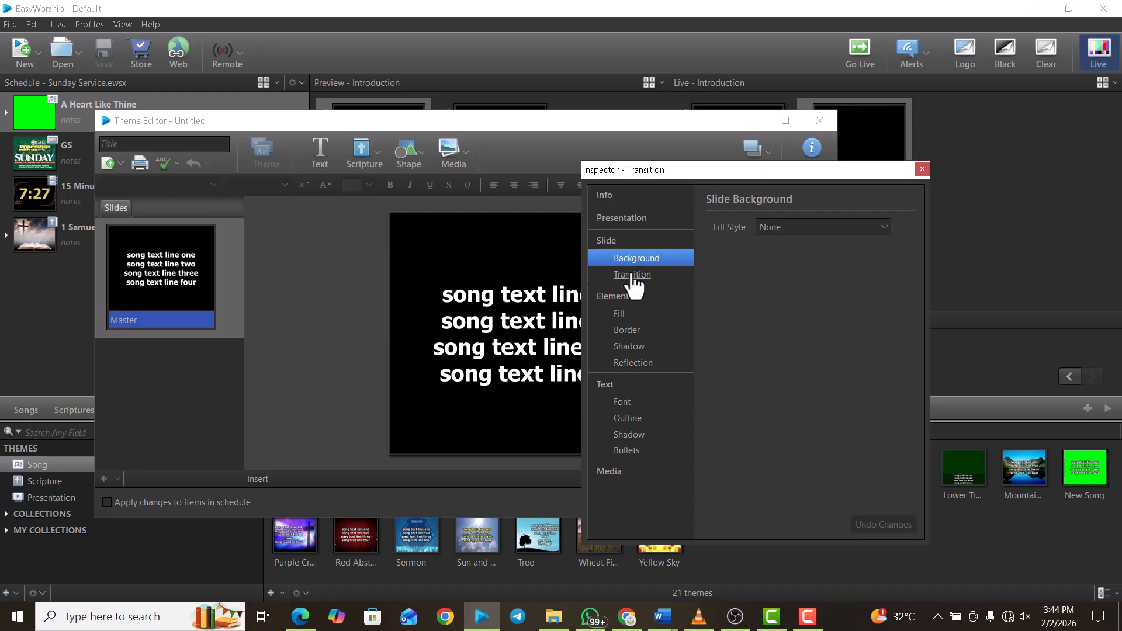
pyautogui.click(621, 313)
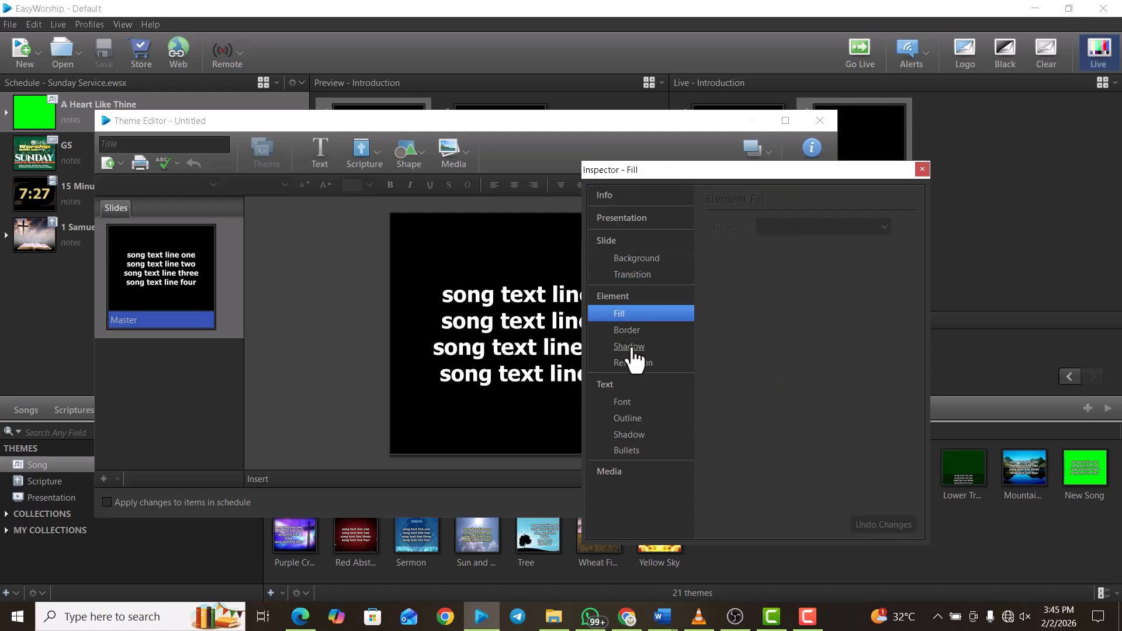
pyautogui.click(921, 171)
pyautogui.click(828, 118)
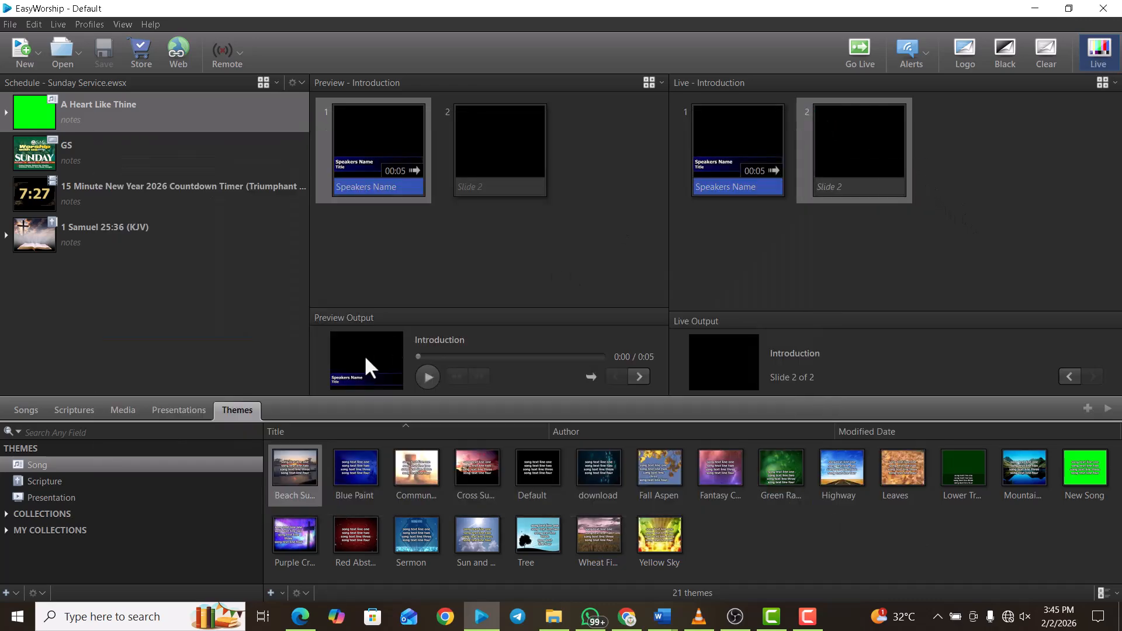
# Step: Return to the song library and send the scheduled scripture 1 Samuel 25:36 (KJV) live
pyautogui.click(22, 406)
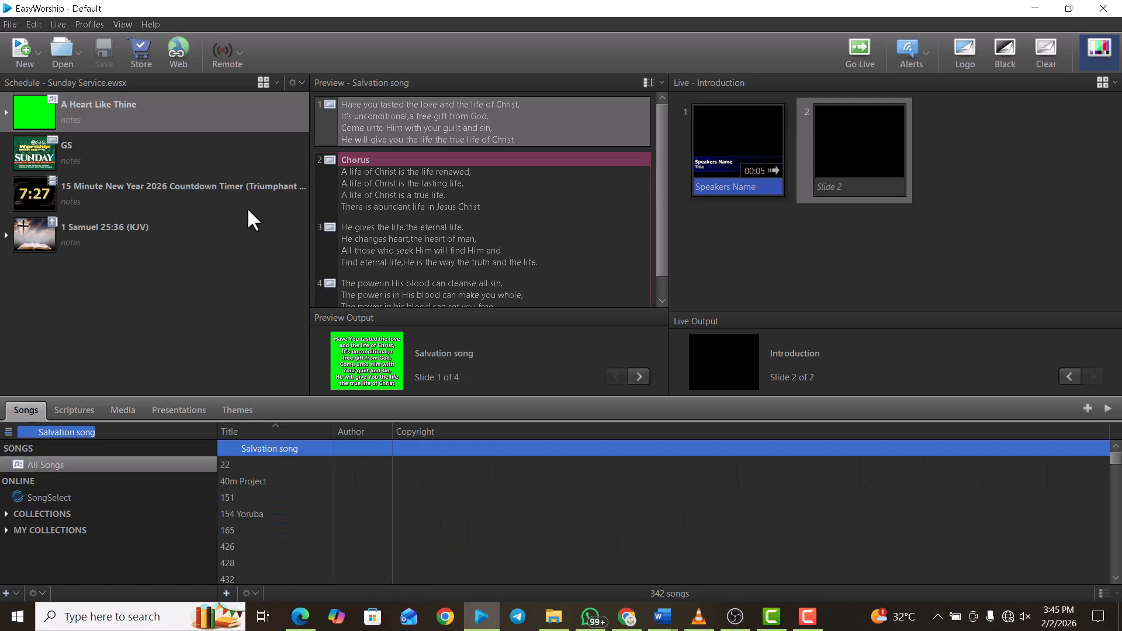
pyautogui.click(205, 219)
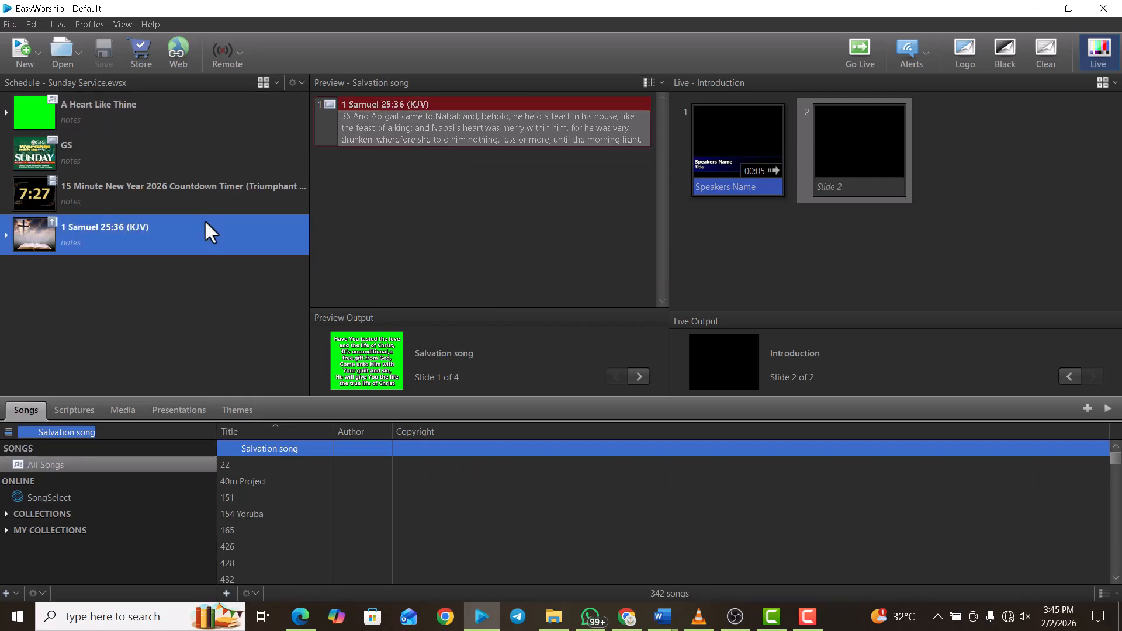
pyautogui.click(392, 135)
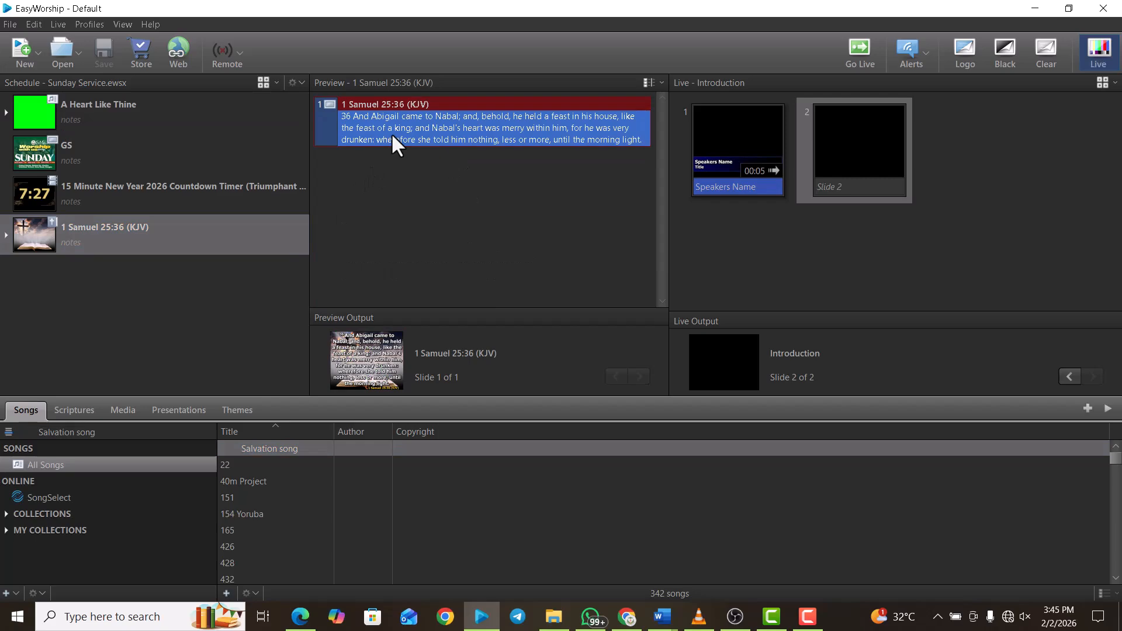
pyautogui.doubleClick(391, 132)
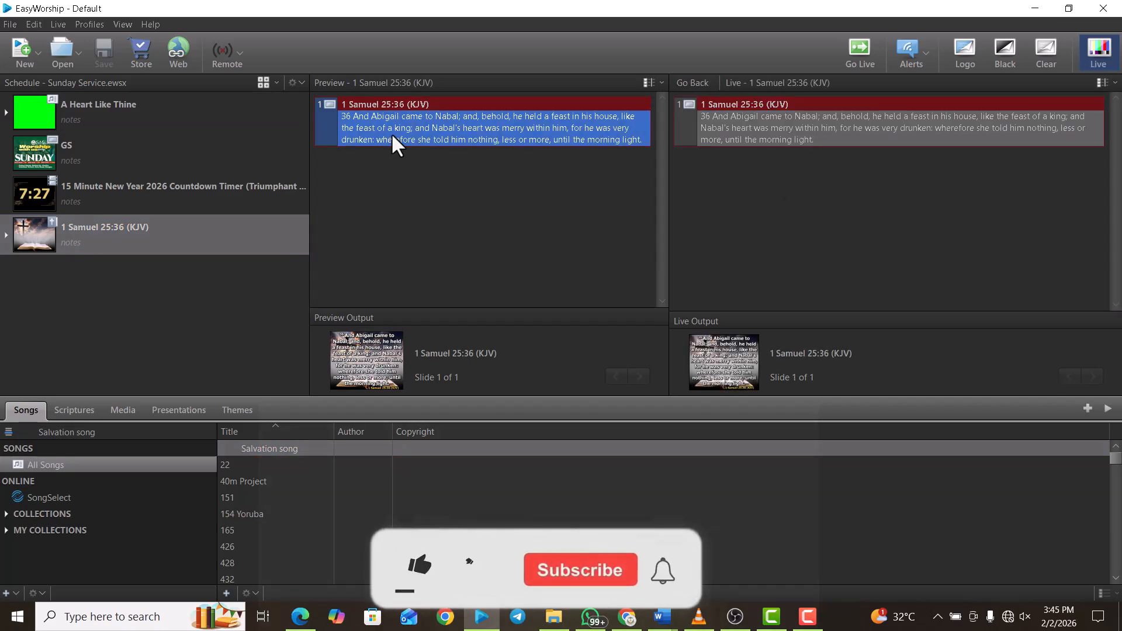